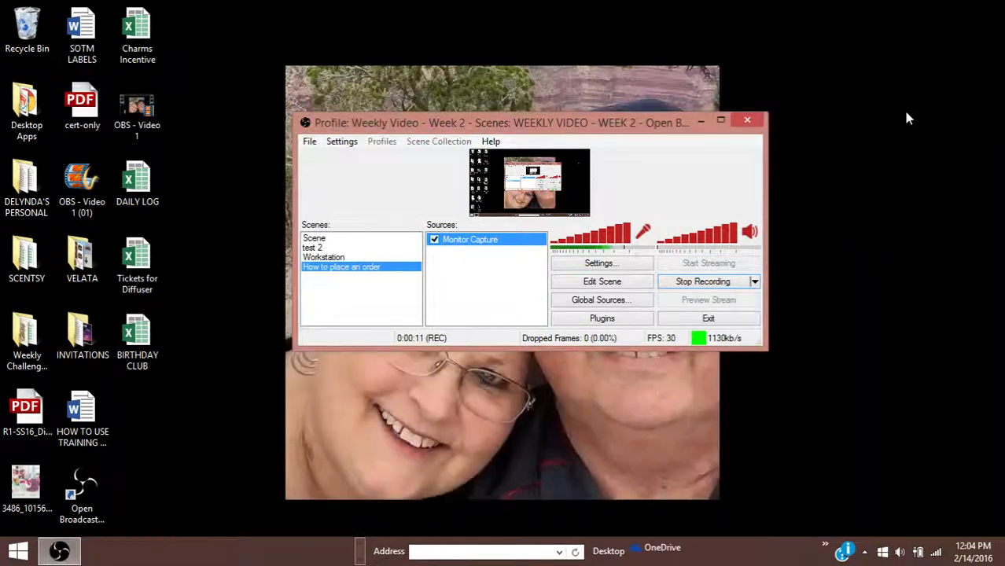
- Minimize the OBS recorder and launch Internet Explorer from the pinned taskbar apps
left_click(700, 124)
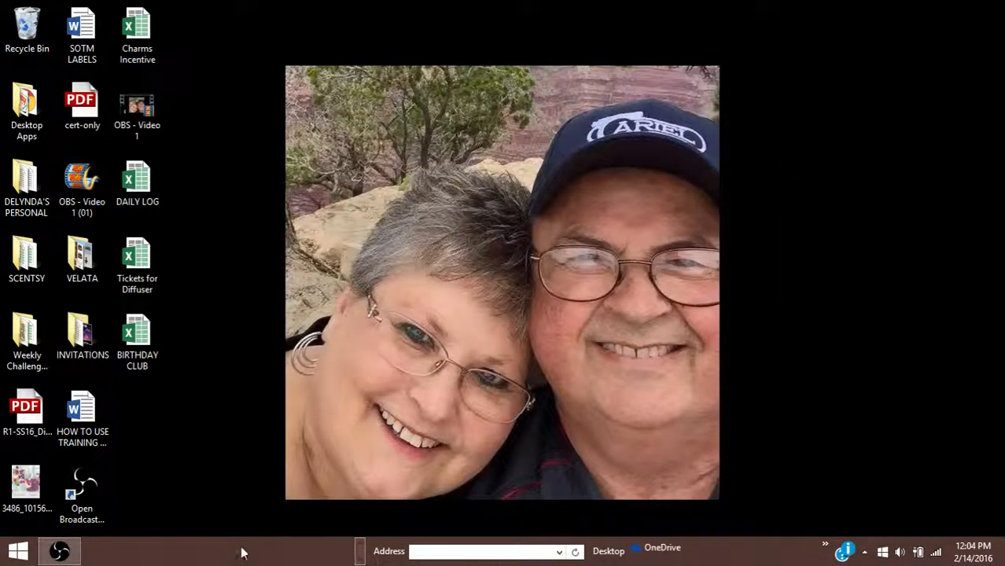
left_click(362, 544)
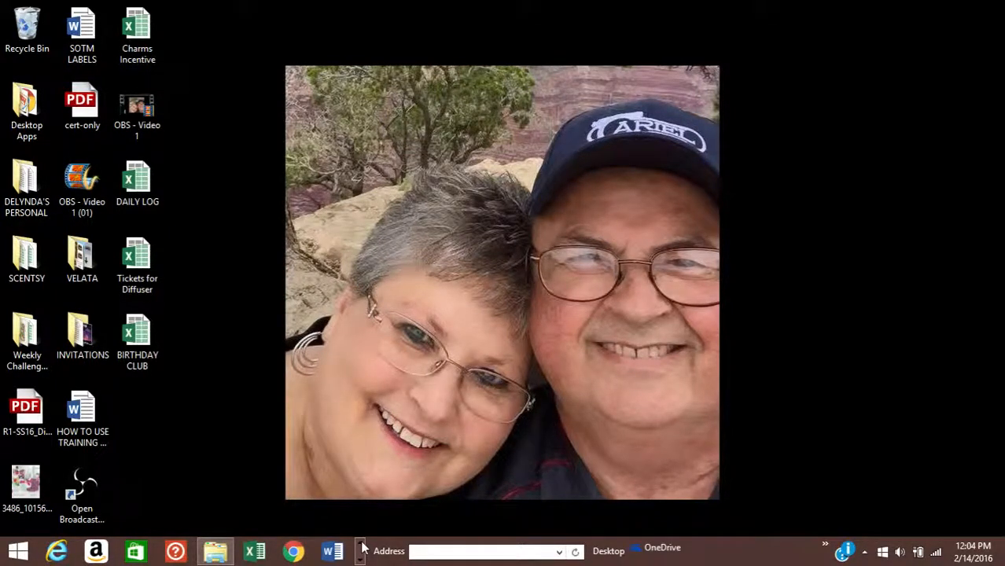
left_click(57, 553)
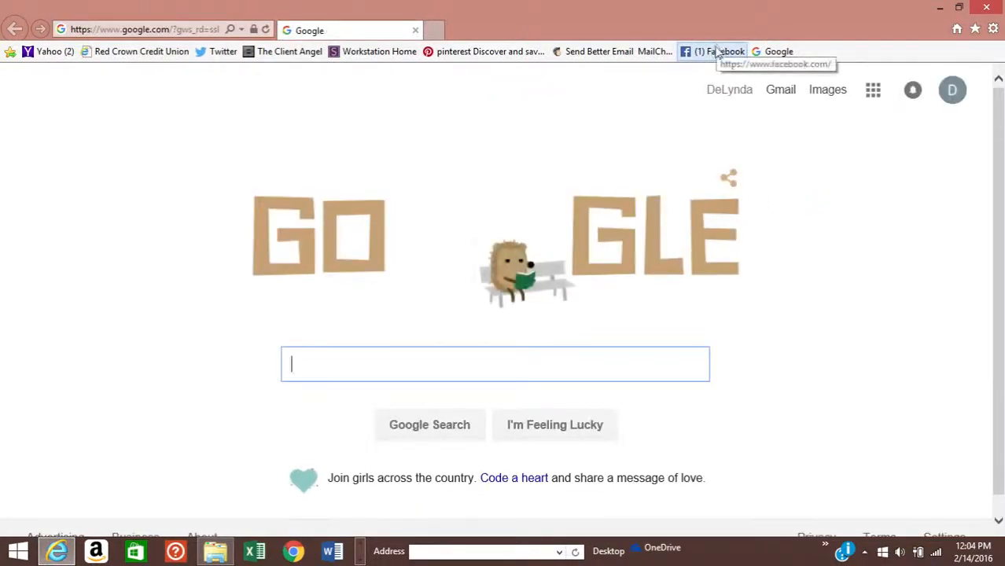
- Open the Workstation Home bookmark and sign in with the saved consultant ID and password
left_click(367, 55)
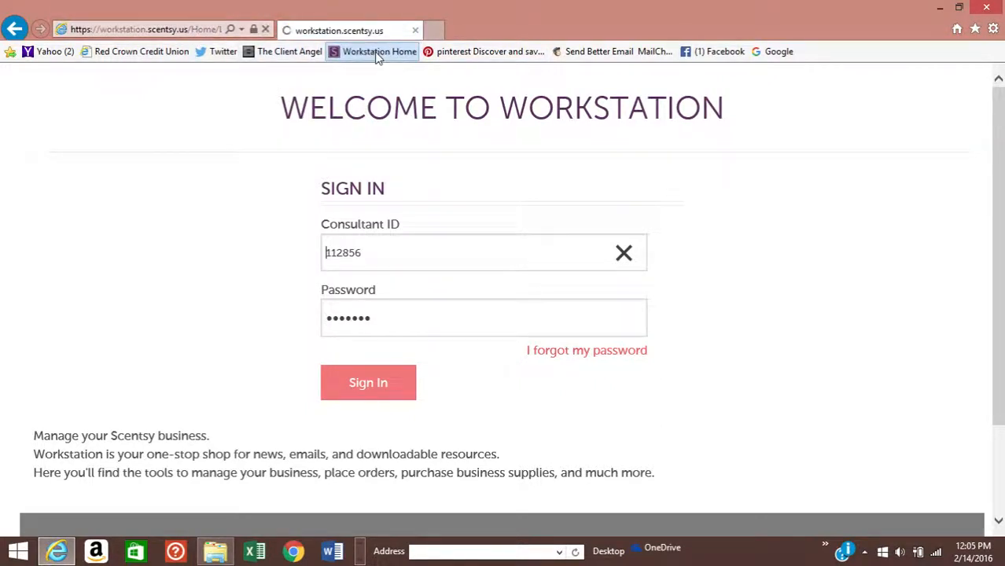
left_click(366, 391)
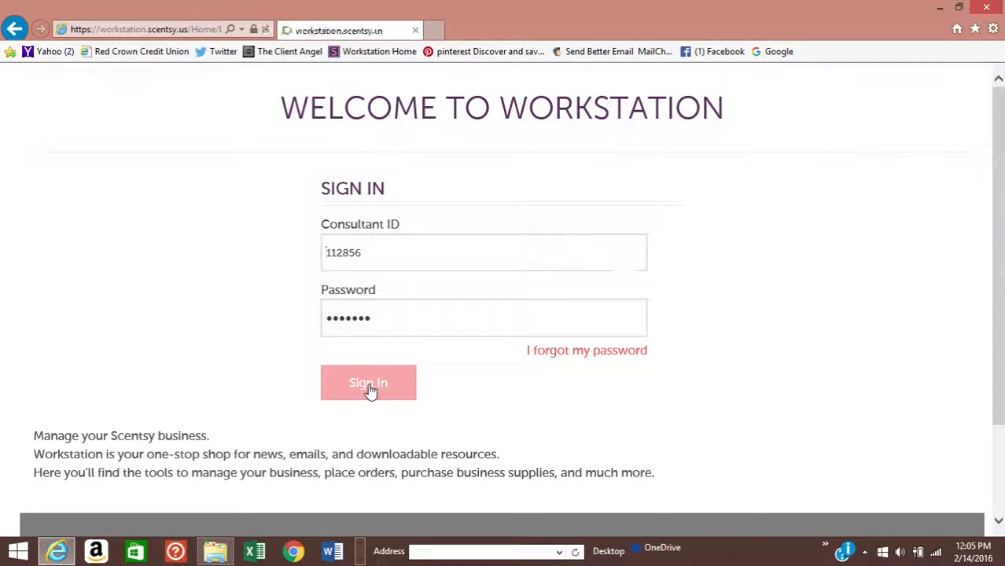
scroll(316, 387, "down", 7)
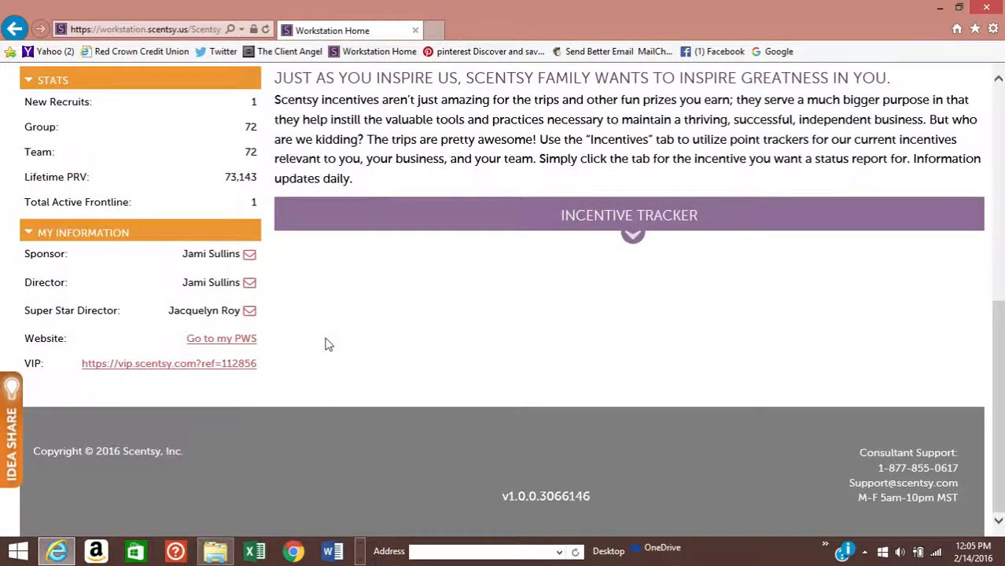
- Open the personal Scentsy website (PWS) from My Information in a second tab
left_click(240, 340)
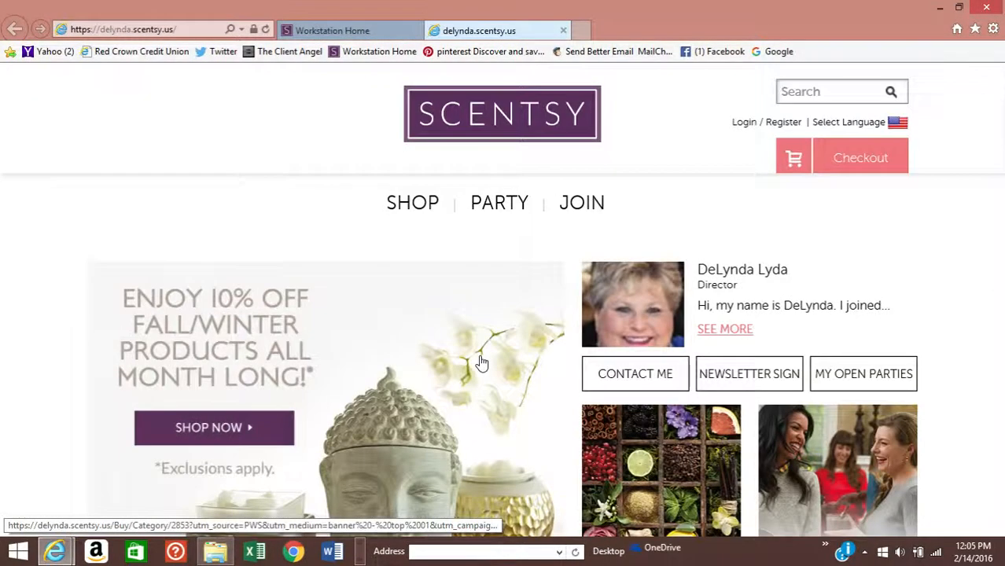
scroll(482, 363, "down", 2)
scroll(480, 363, "up", 3)
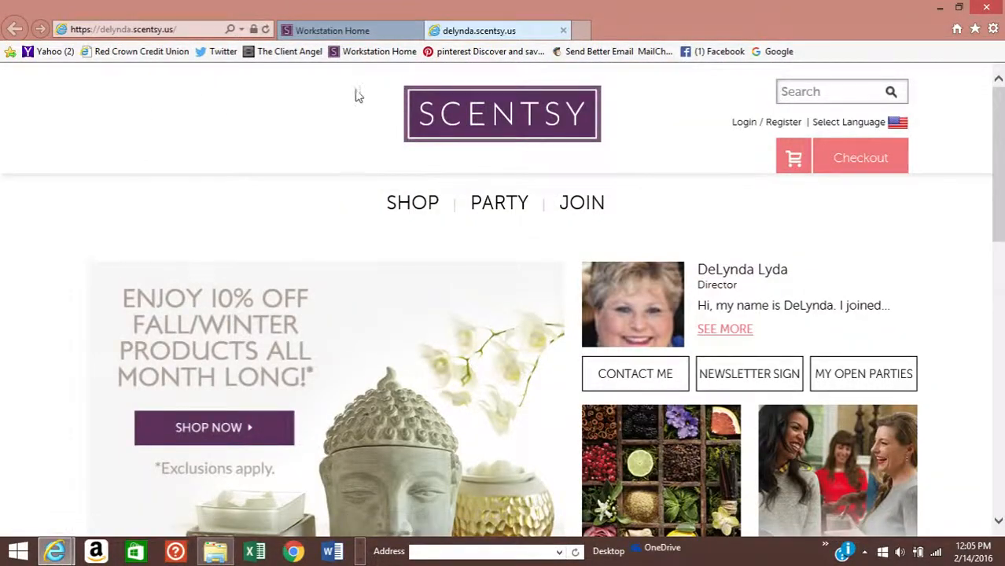
mouse_move(390, 202)
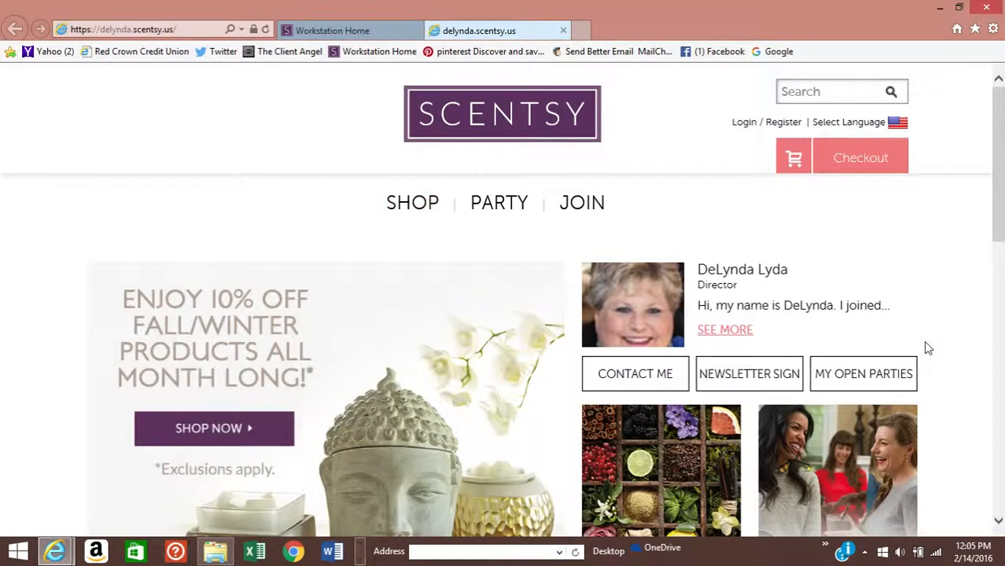
scroll(786, 342, "down", 5)
scroll(763, 338, "up", 5)
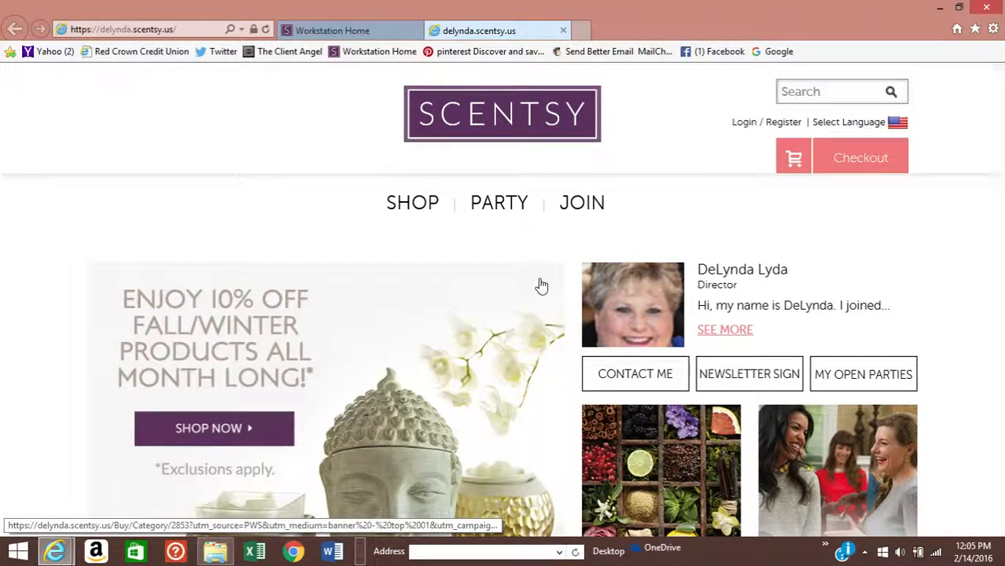
- Go back to Workstation Home, open Orders, and start a new Scentsy Order
left_click(376, 32)
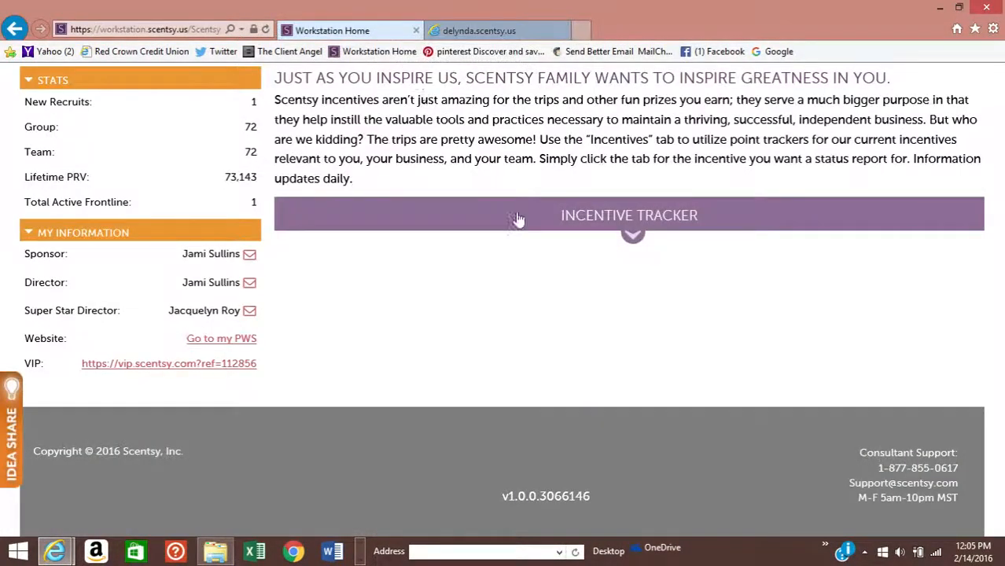
scroll(576, 305, "up", 1)
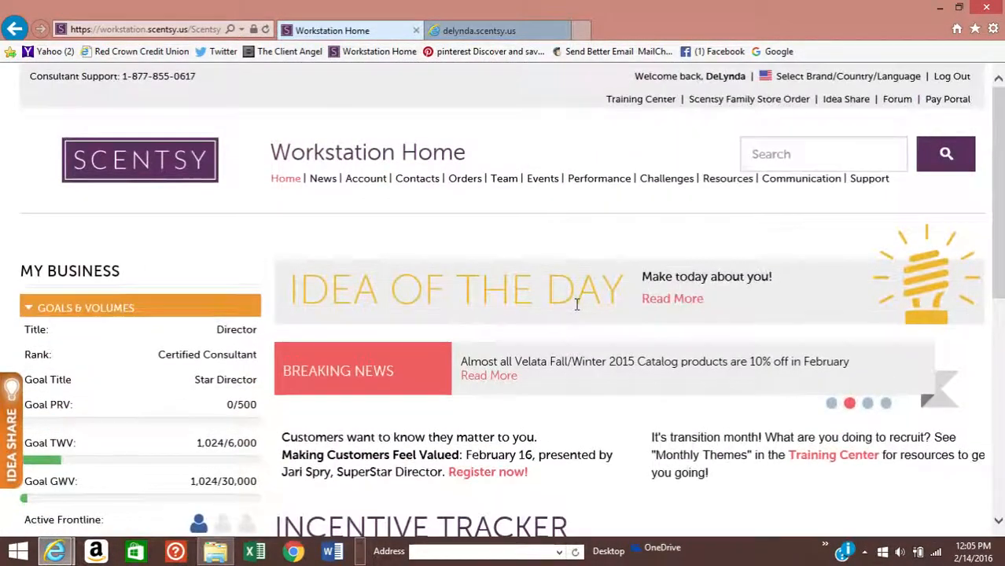
left_click(464, 179)
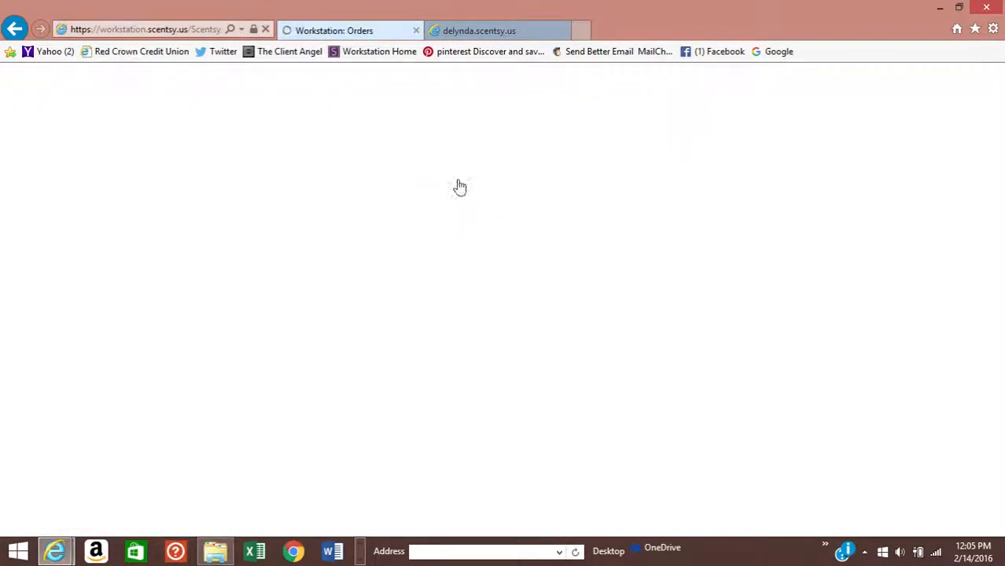
scroll(459, 183, "down", 1)
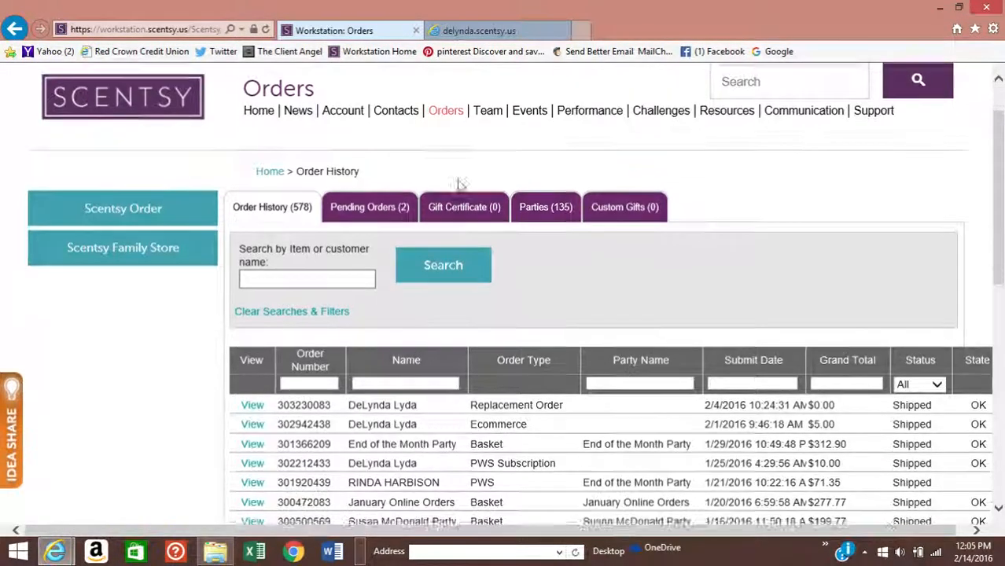
scroll(457, 179, "down", 1)
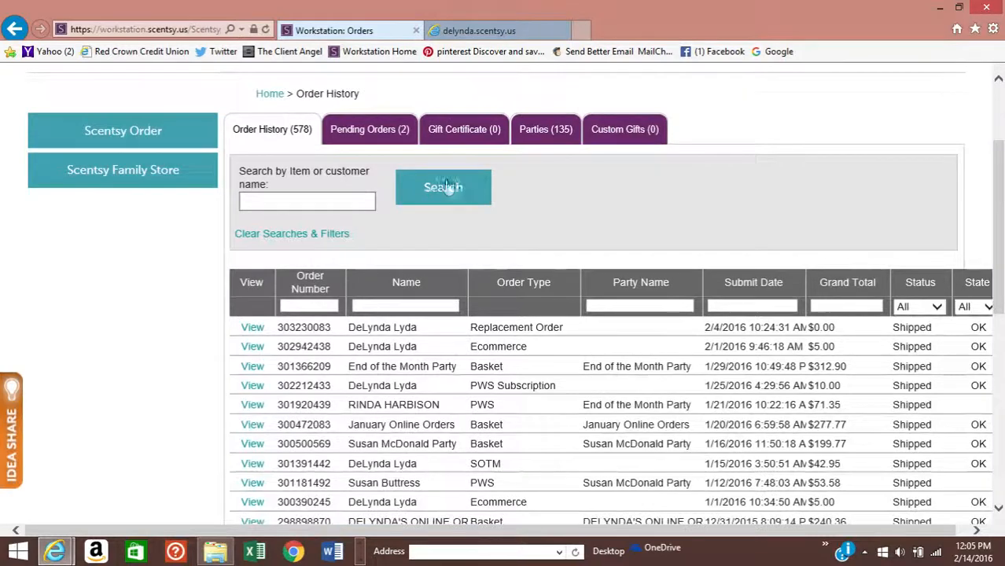
left_click(146, 134)
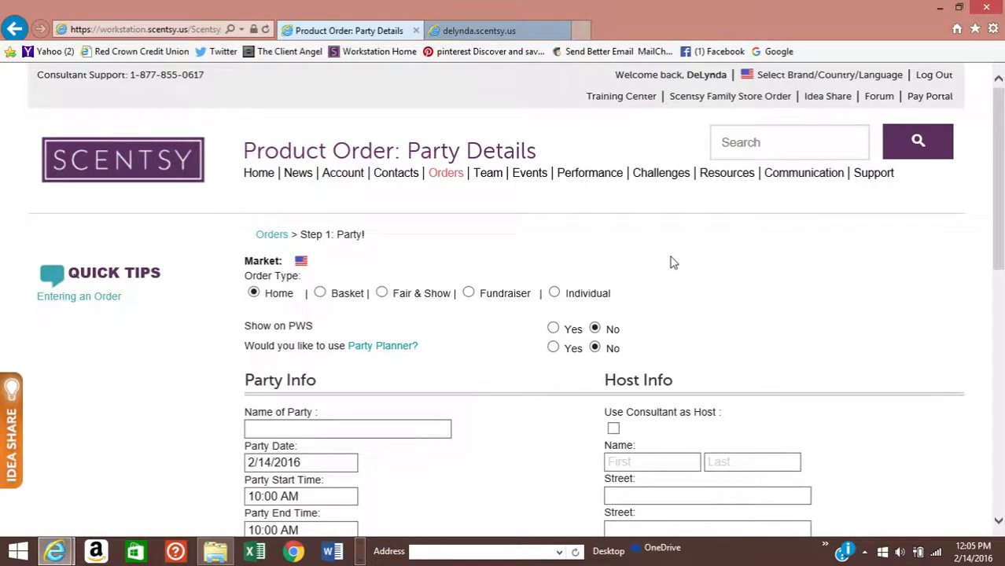
- Change the order type from Home to Basket, showing From and To dates of 2/14/2016
scroll(629, 262, "down", 1)
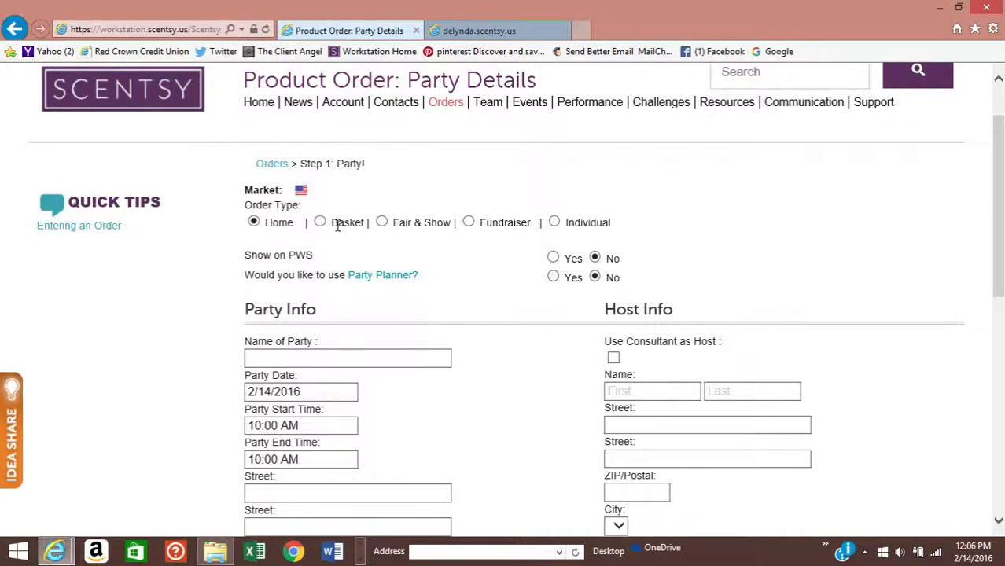
left_click(253, 223)
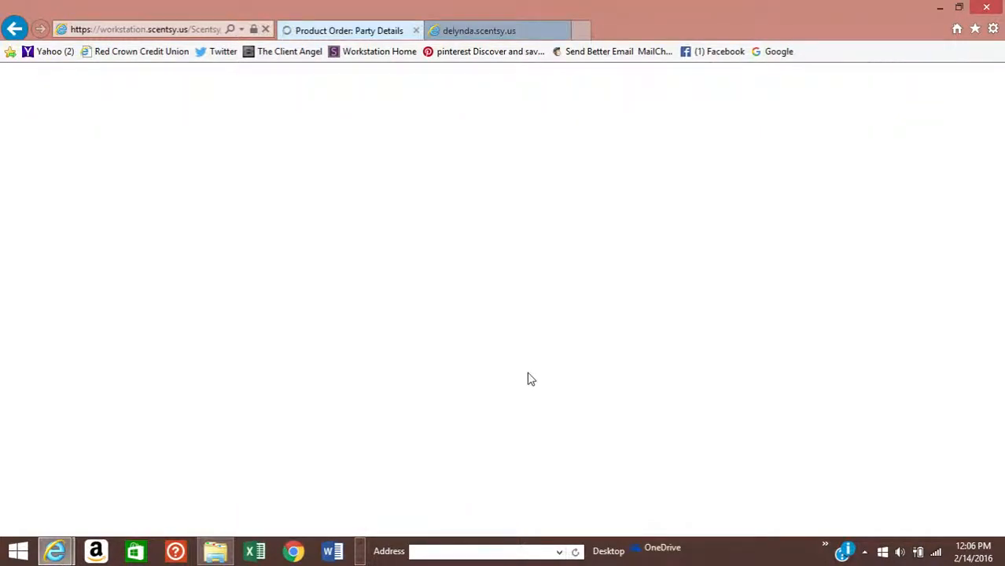
scroll(528, 379, "down", 3)
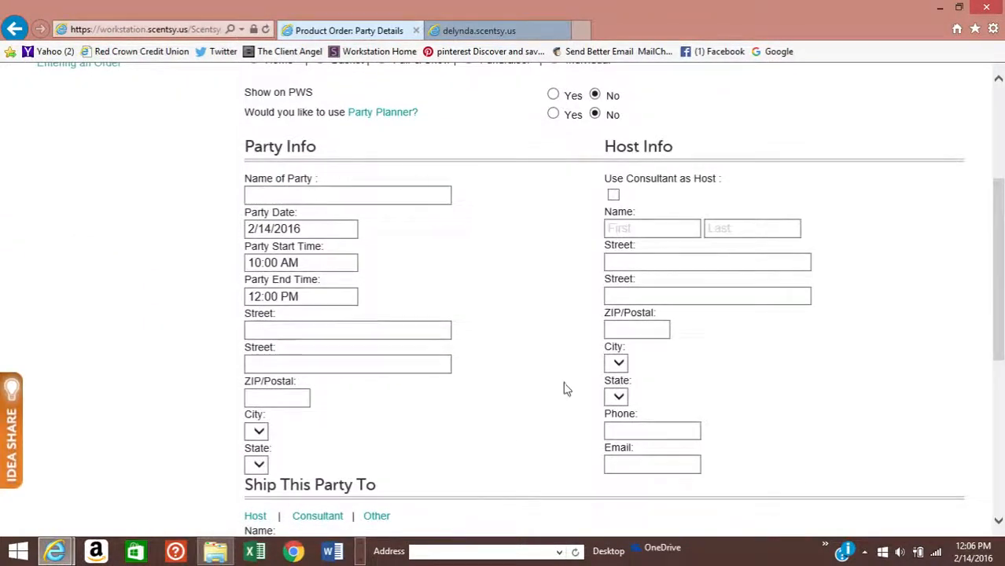
scroll(526, 408, "up", 3)
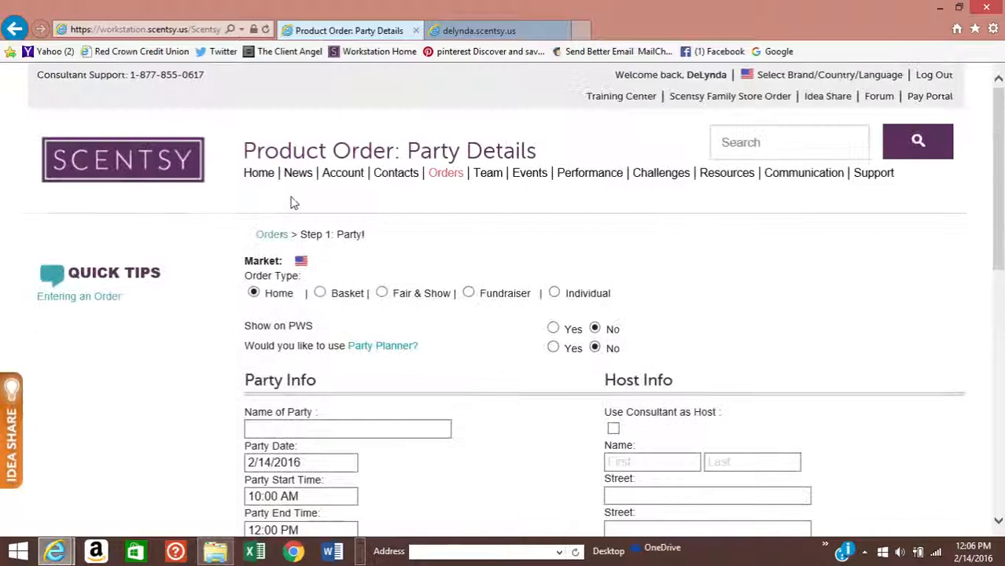
left_click(321, 294)
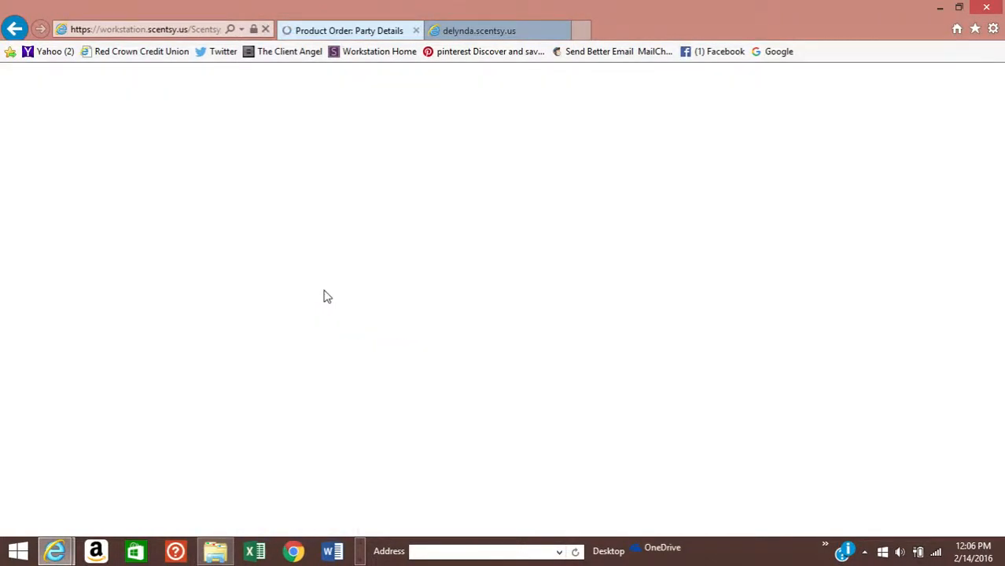
scroll(364, 309, "down", 1)
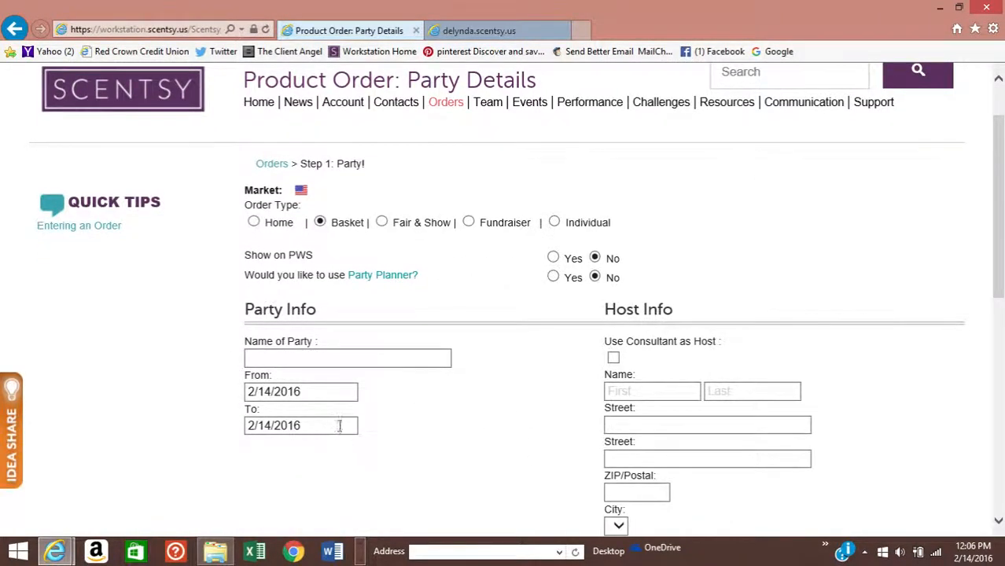
scroll(340, 425, "down", 1)
scroll(408, 431, "down", 2)
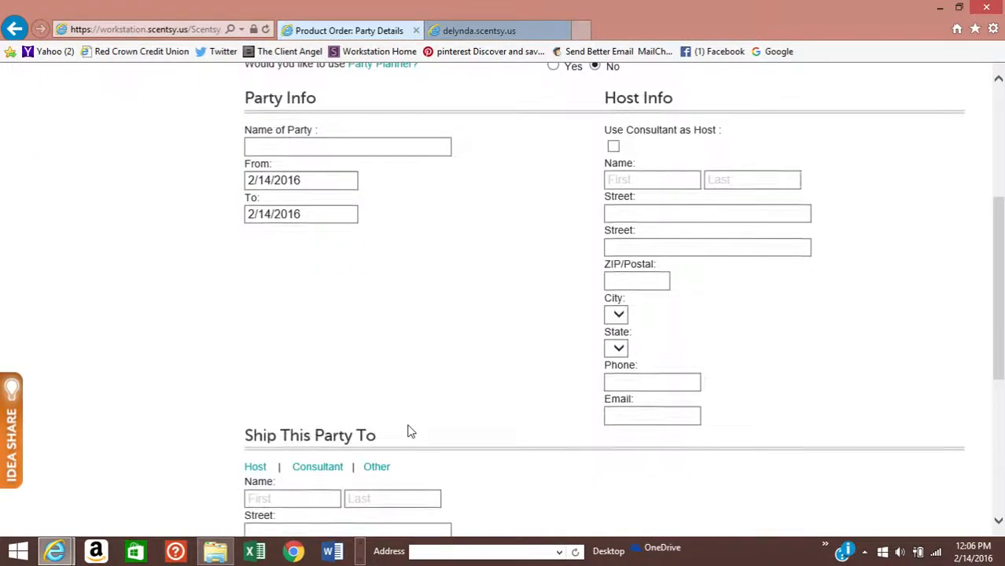
scroll(410, 429, "up", 3)
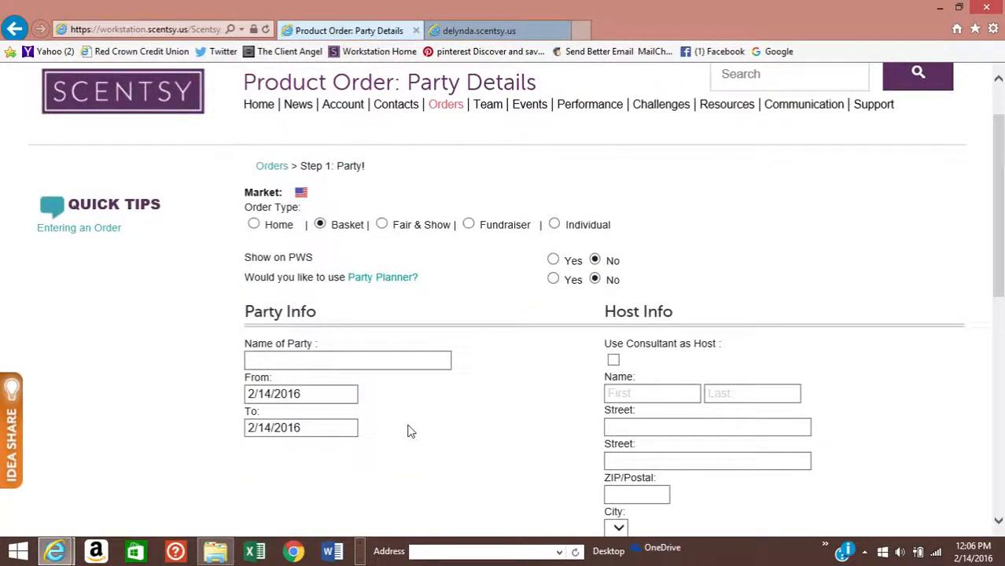
- Switch the order type through Fair & Show to Fundraiser, revealing the Fundraiser Info fields
left_click(382, 226)
scroll(382, 227, "down", 1)
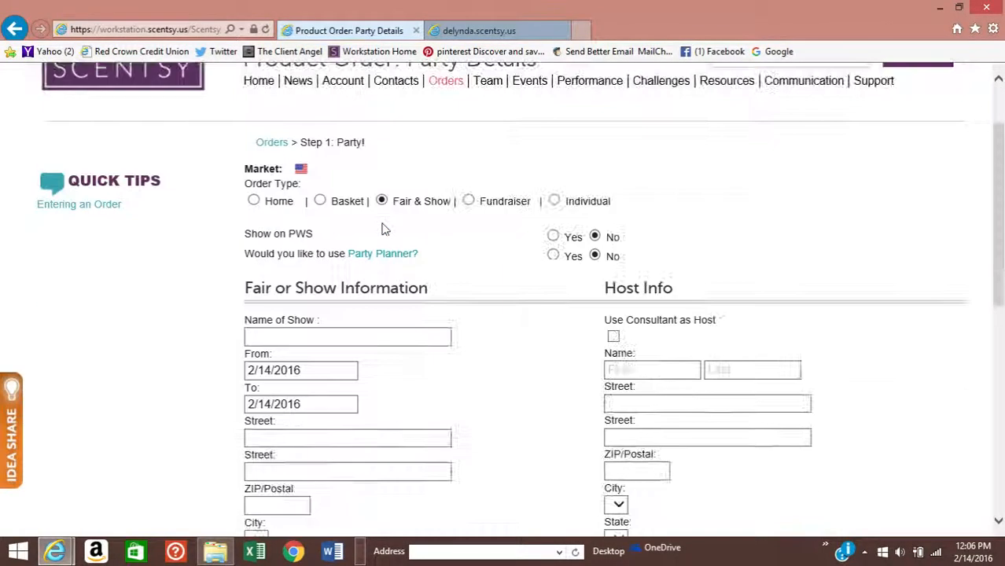
scroll(440, 244, "down", 5)
scroll(441, 244, "up", 5)
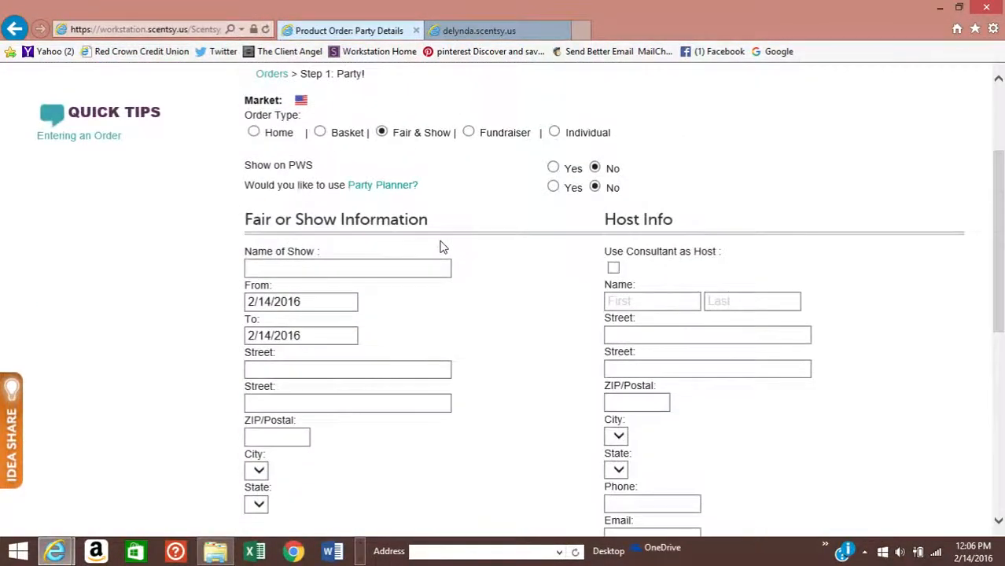
scroll(440, 247, "up", 1)
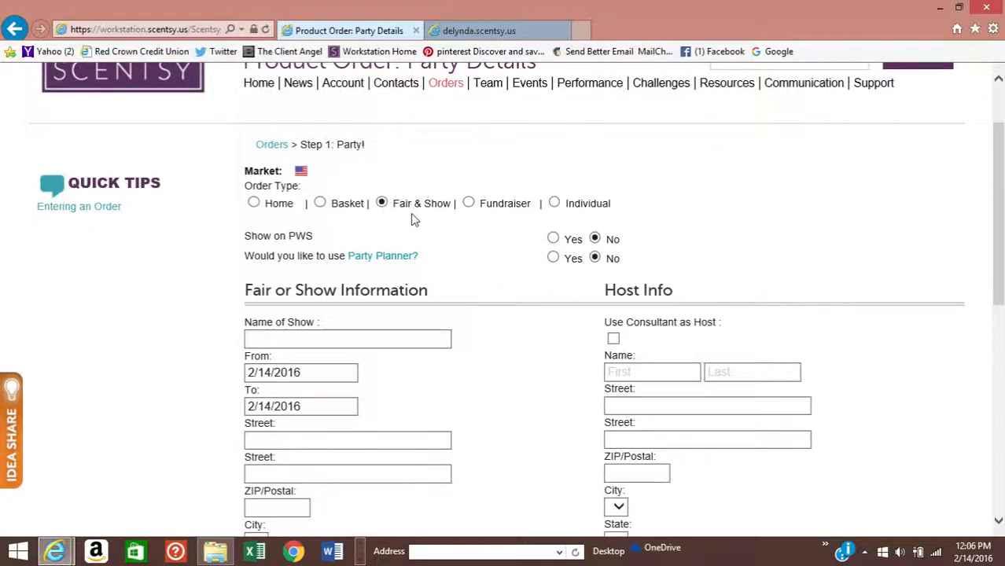
left_click(467, 203)
scroll(466, 206, "down", 3)
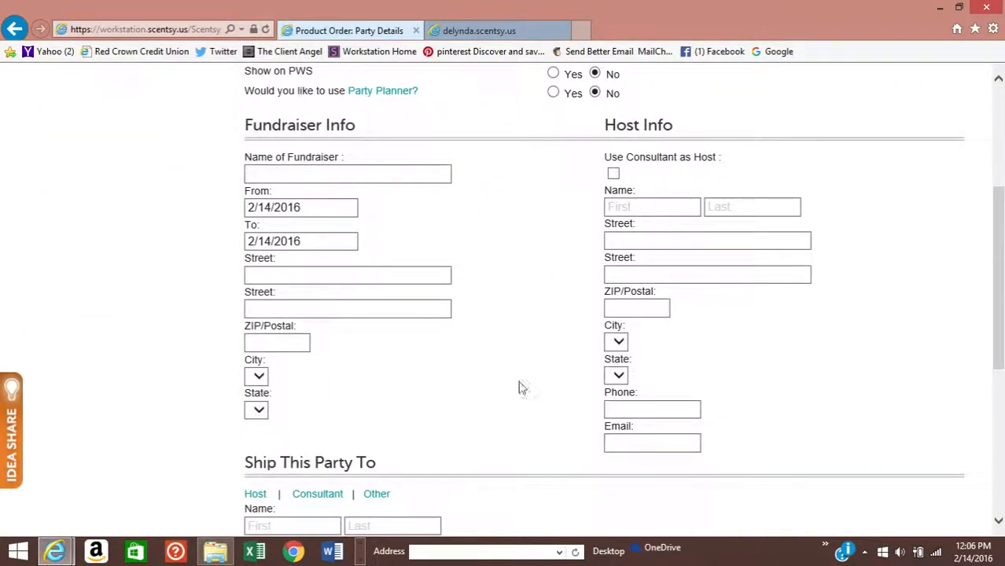
scroll(526, 385, "down", 1)
scroll(525, 384, "up", 3)
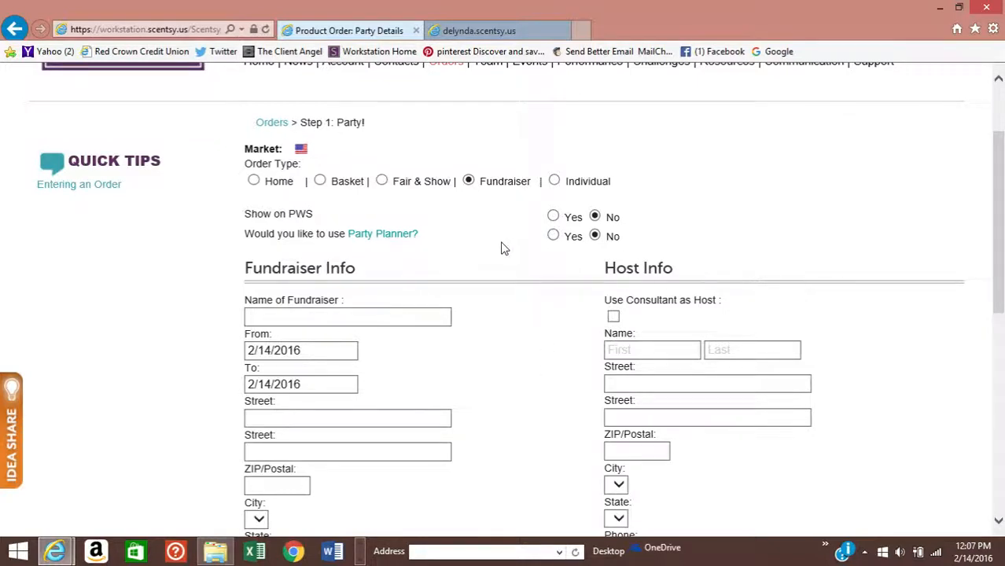
- Set the order type back to Home, showing Party Info for 2/14/2016, 10:00 AM–12:00 PM
left_click(554, 180)
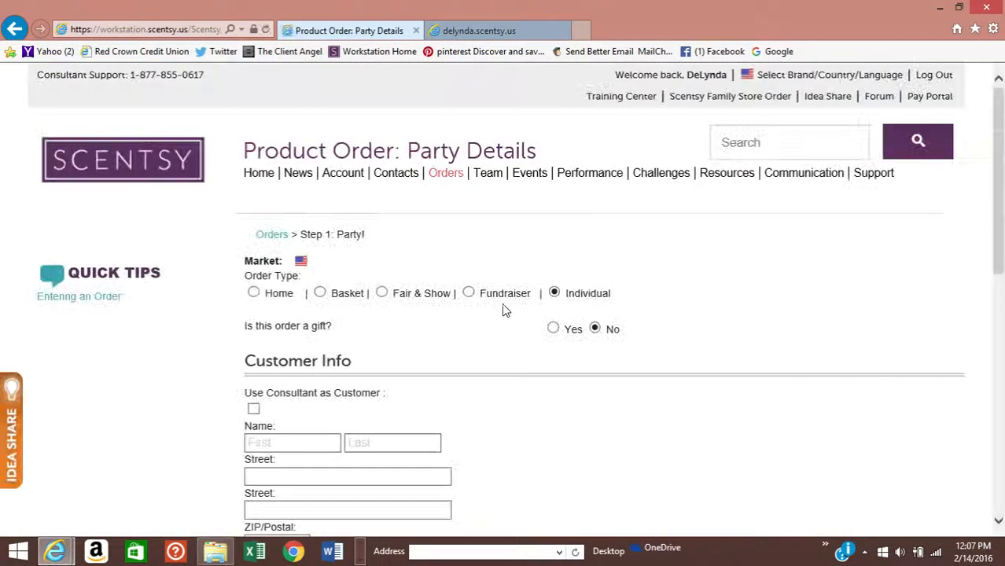
scroll(510, 313, "down", 5)
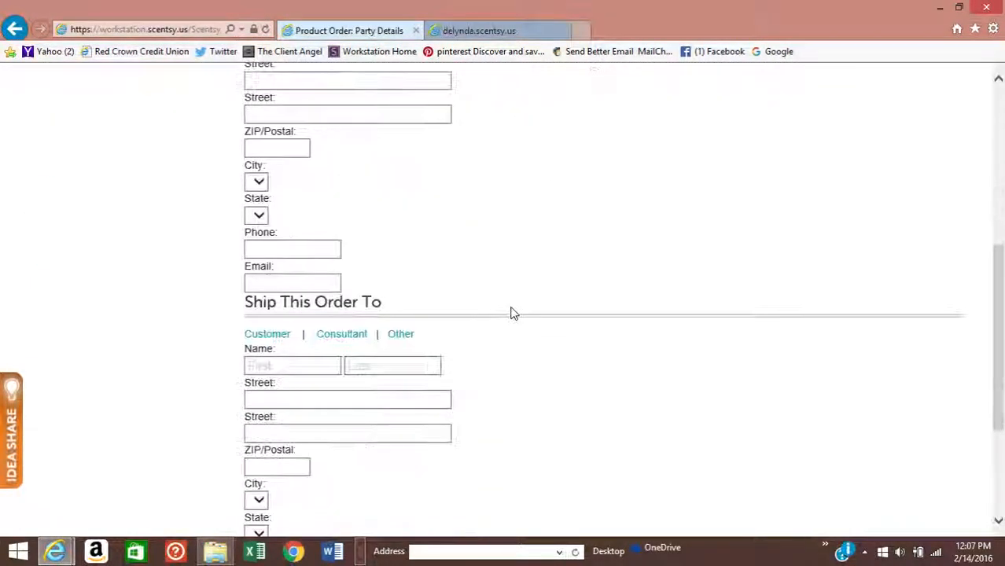
scroll(510, 313, "up", 7)
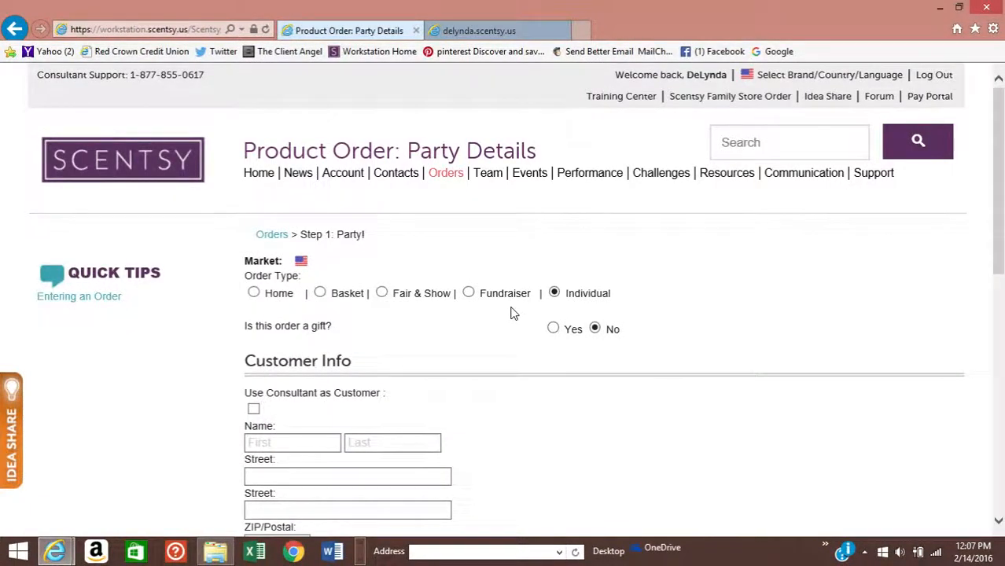
scroll(527, 314, "down", 1)
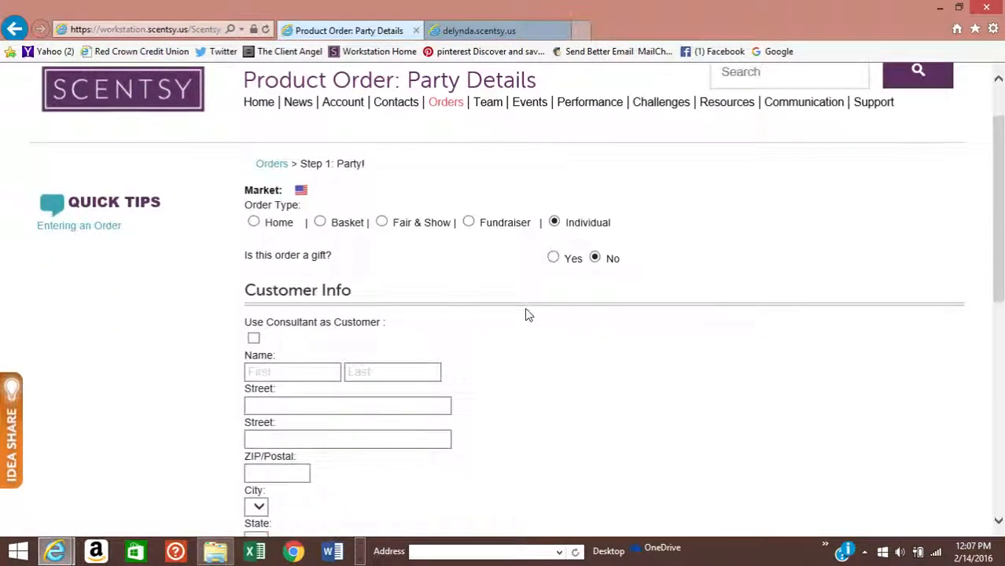
left_click(255, 223)
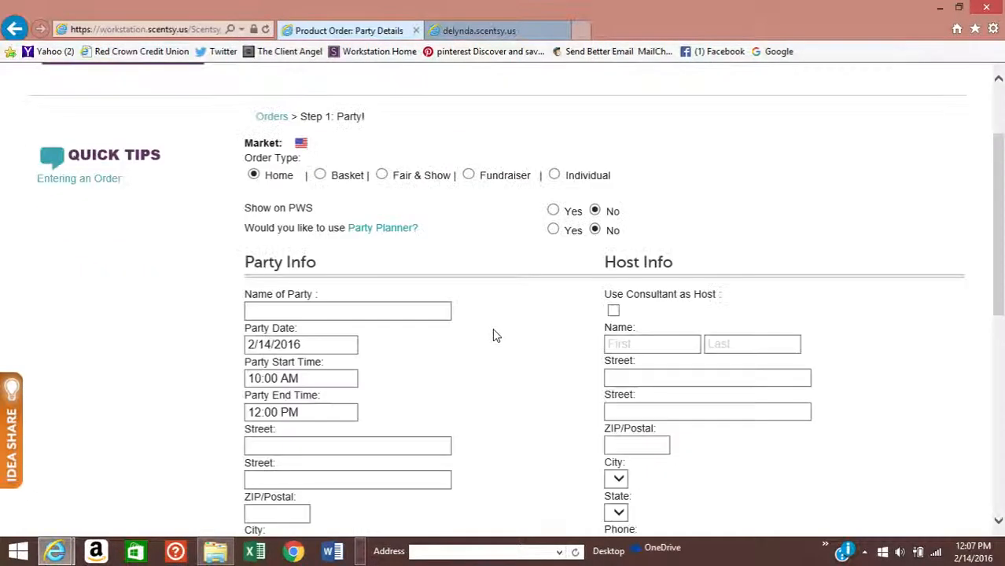
scroll(496, 336, "down", 5)
scroll(497, 336, "up", 4)
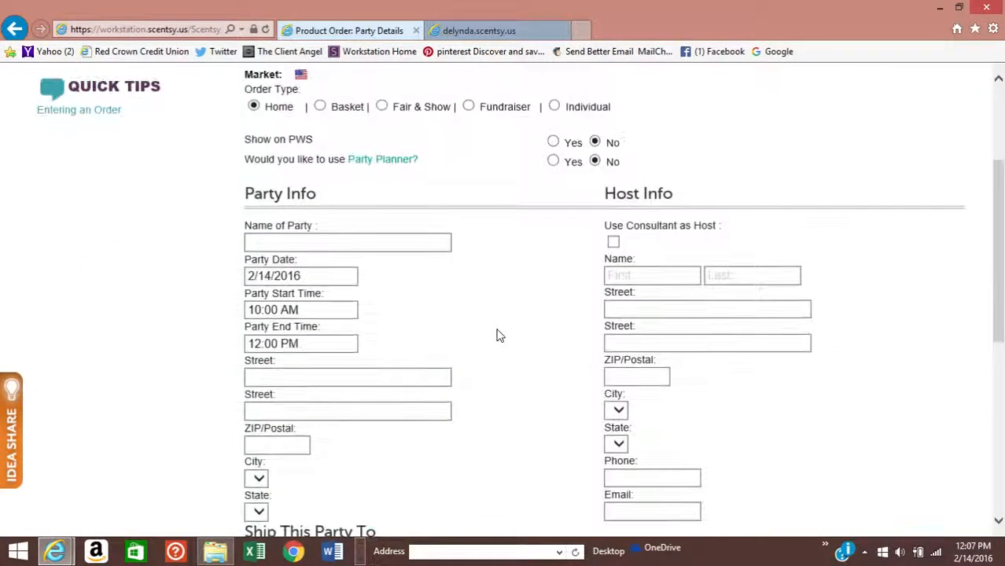
scroll(553, 345, "down", 4)
scroll(366, 269, "up", 3)
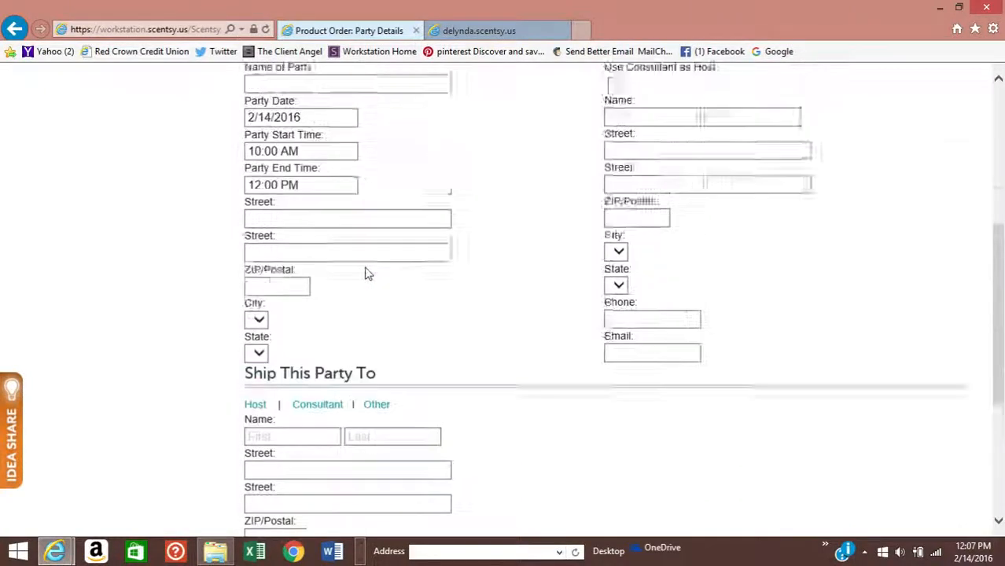
scroll(445, 296, "up", 1)
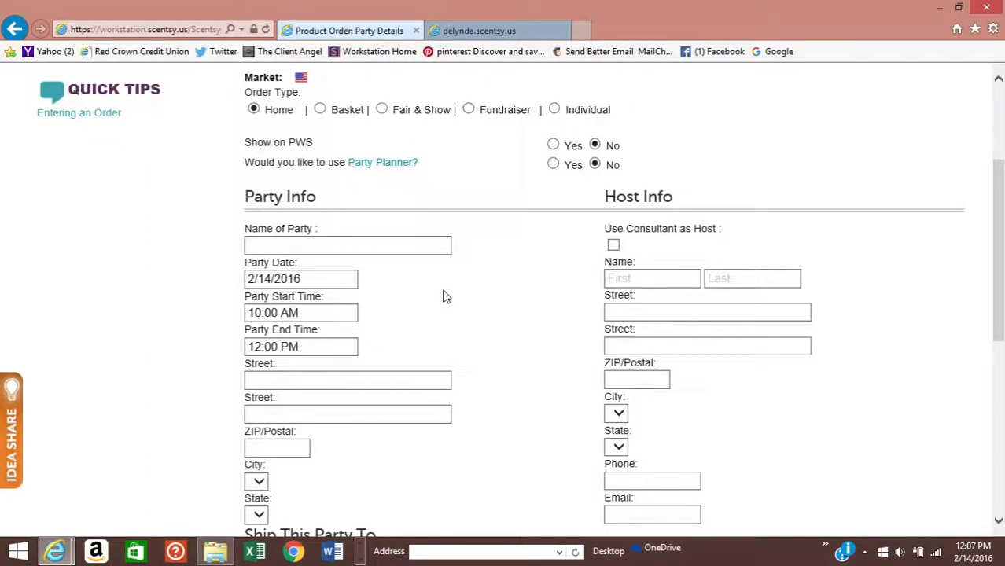
scroll(550, 355, "down", 1)
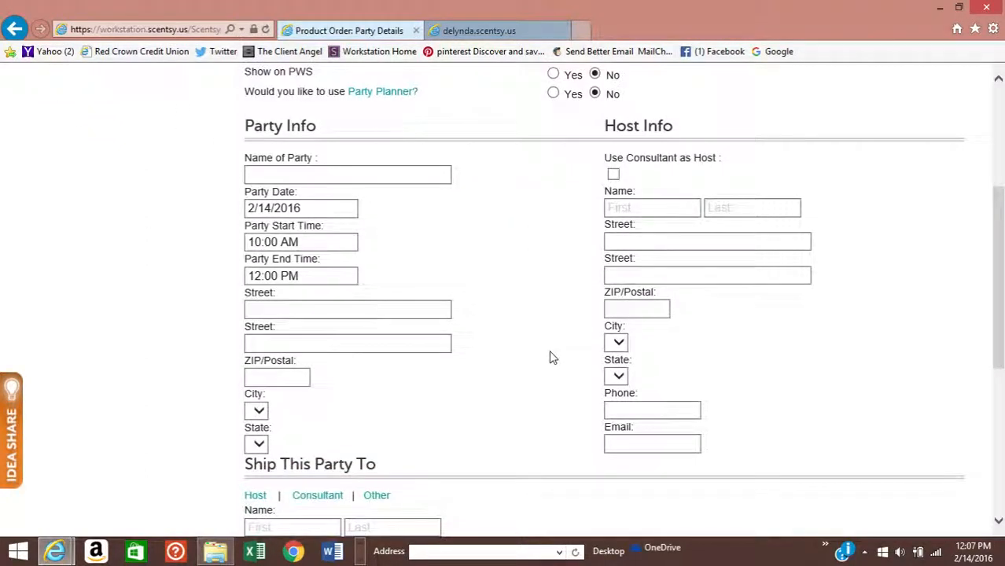
scroll(551, 355, "up", 2)
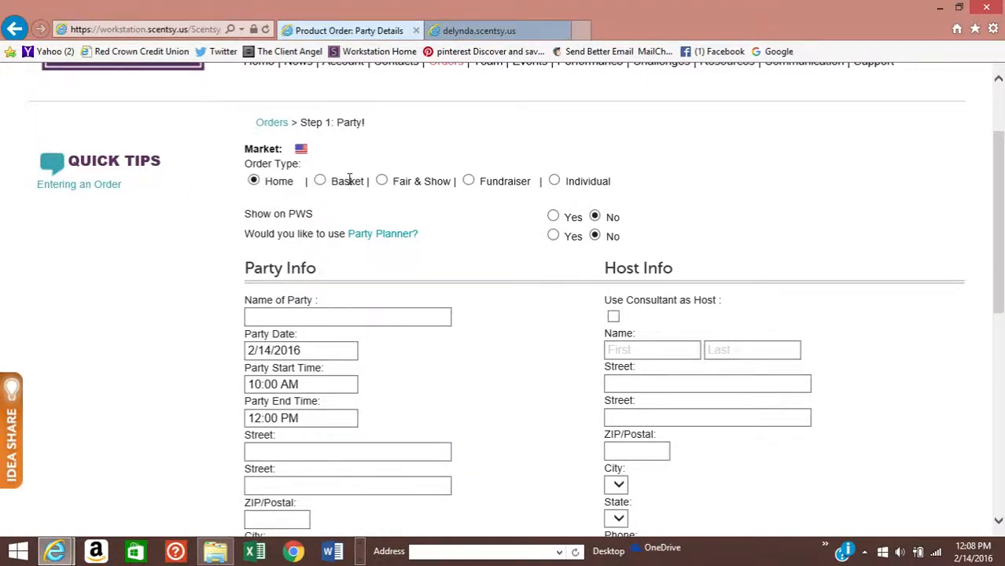
scroll(455, 341, "down", 2)
scroll(455, 340, "up", 2)
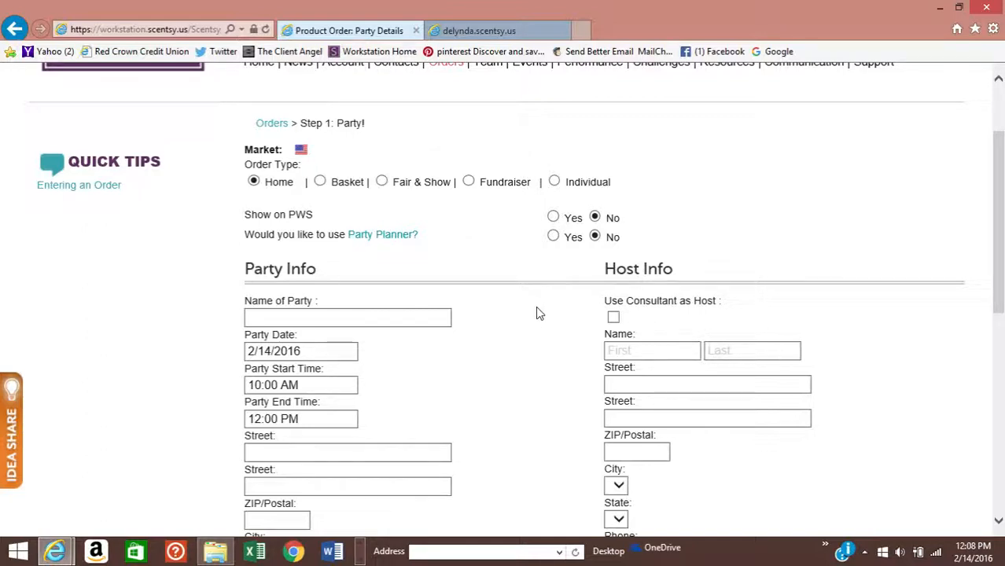
scroll(537, 313, "up", 2)
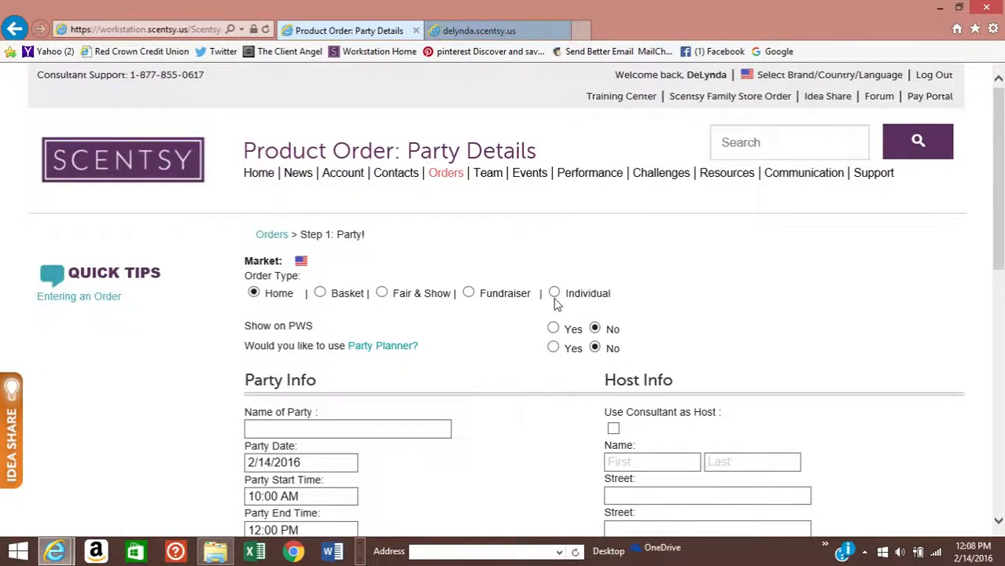
- On the personal website tab, list My Open Parties to find FEB. ONLINE ORDERS
left_click(507, 31)
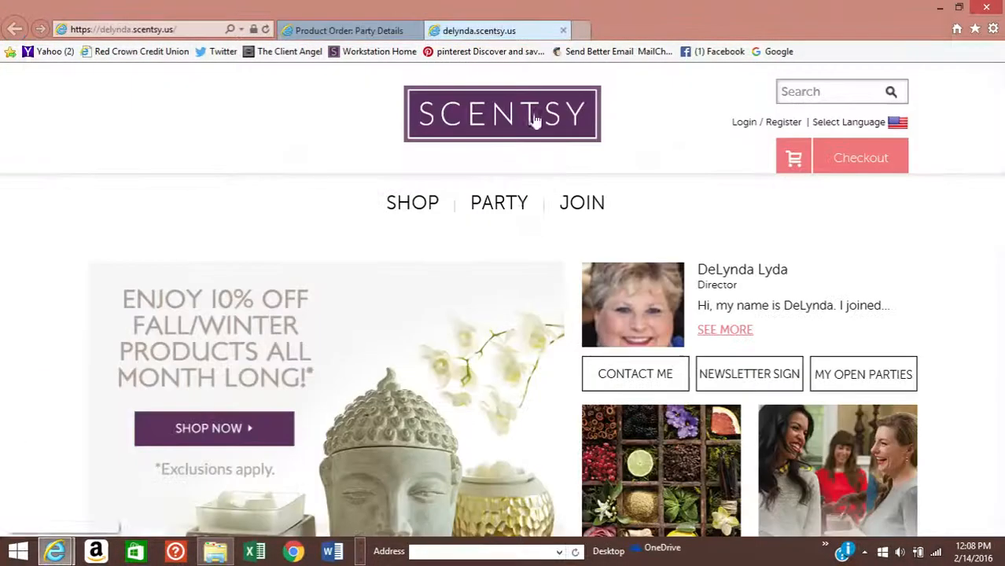
scroll(534, 284, "down", 1)
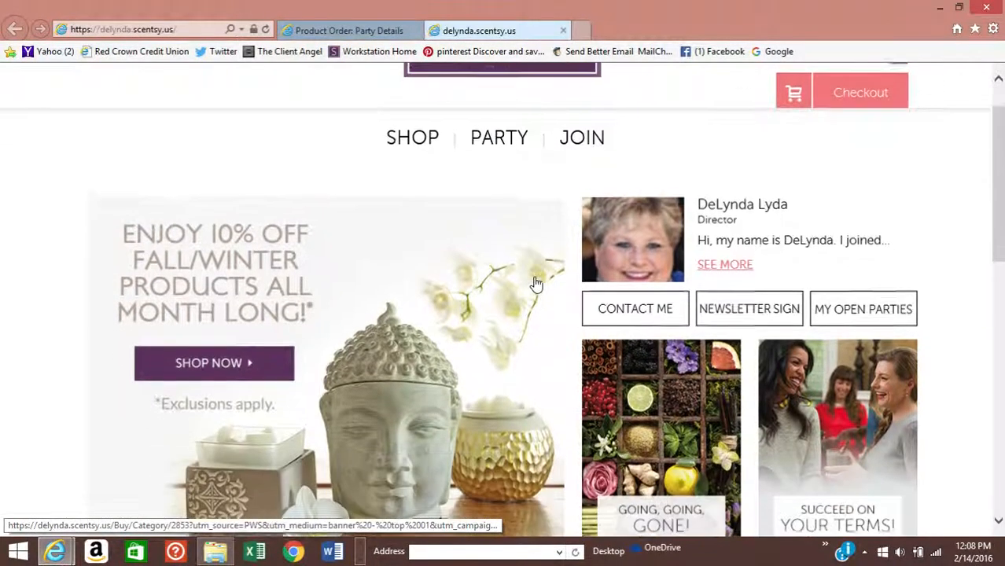
scroll(533, 284, "up", 1)
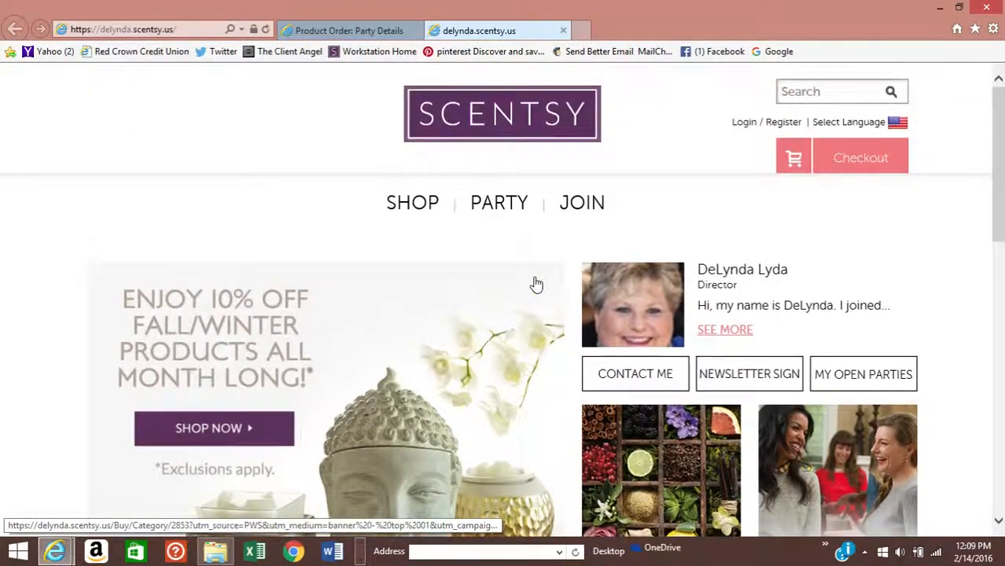
left_click(864, 376)
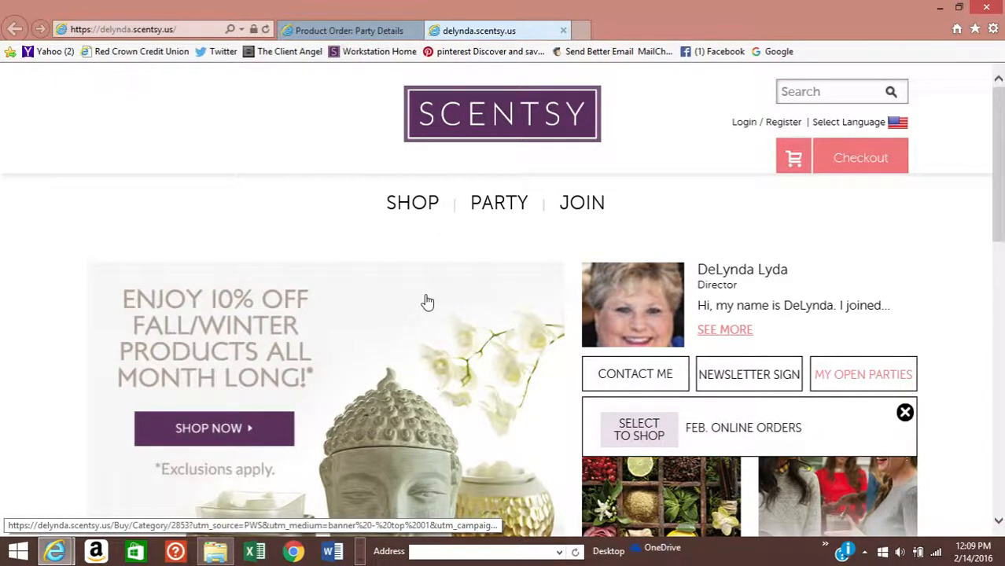
scroll(427, 302, "down", 2)
scroll(426, 299, "up", 2)
scroll(320, 295, "down", 3)
scroll(318, 296, "up", 3)
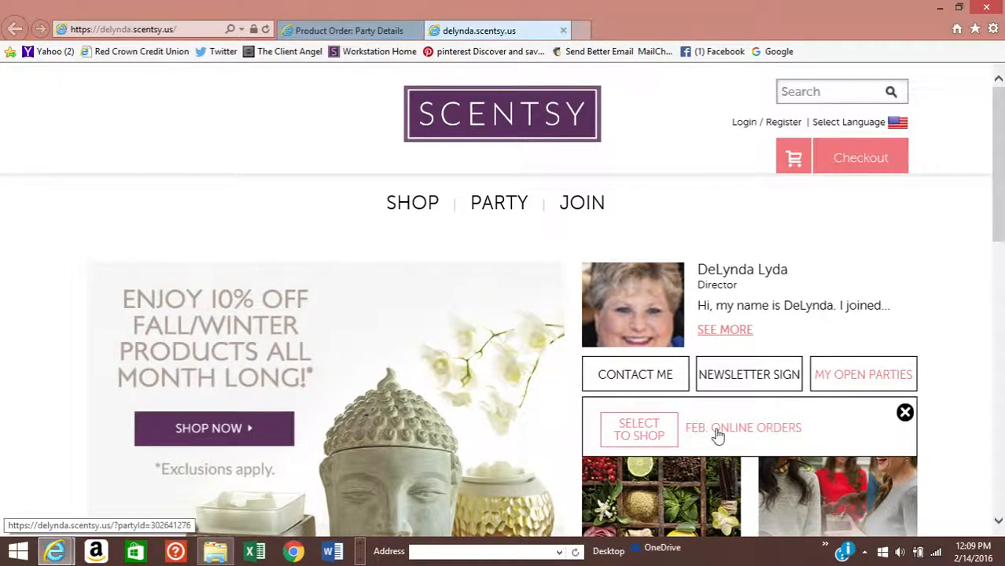
scroll(528, 417, "down", 1)
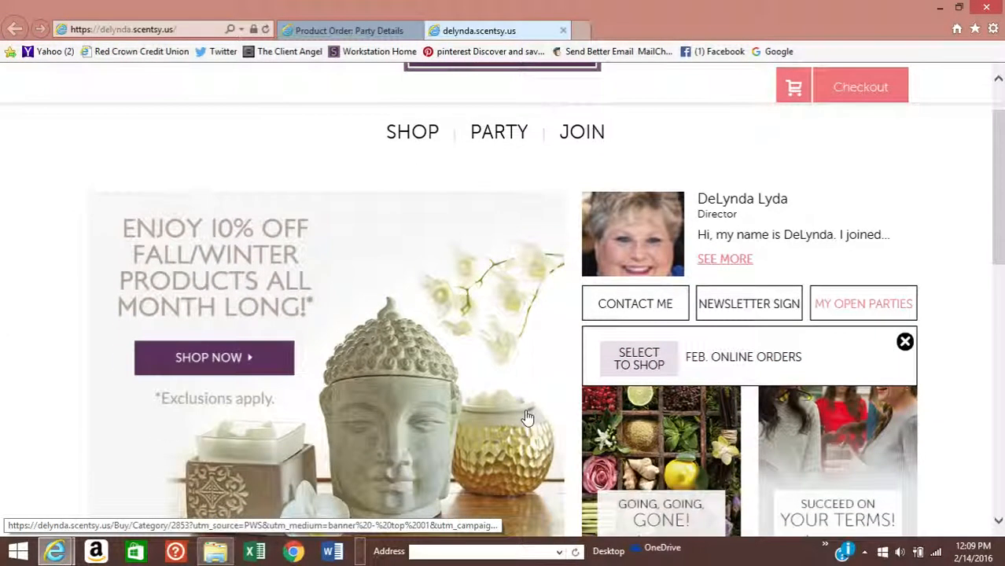
scroll(528, 417, "up", 1)
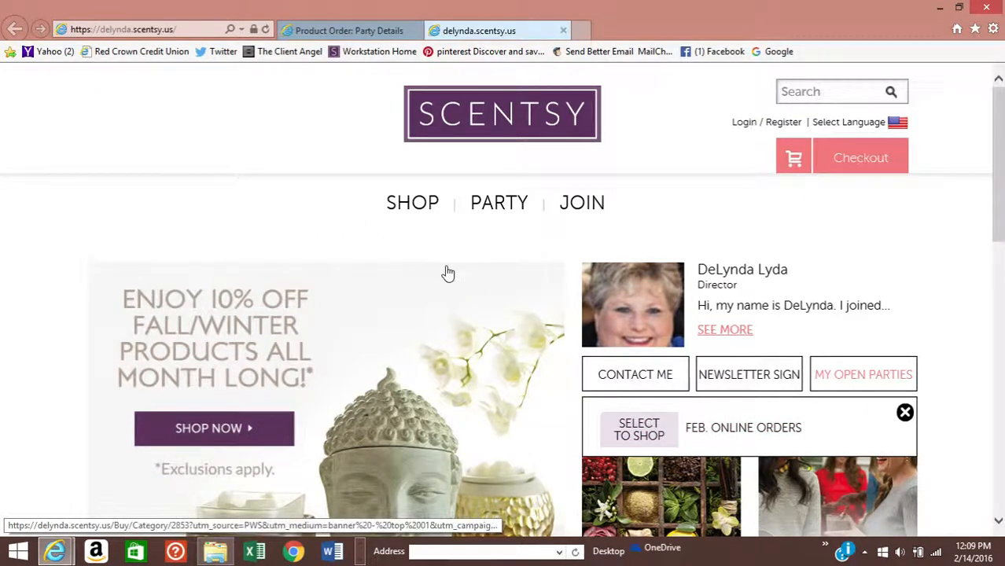
mouse_move(407, 217)
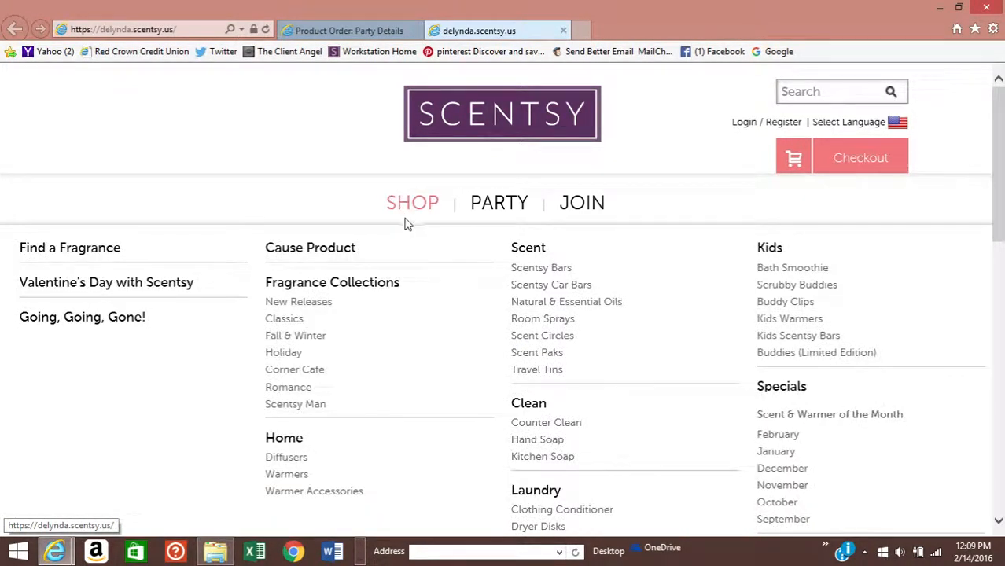
scroll(488, 284, "down", 1)
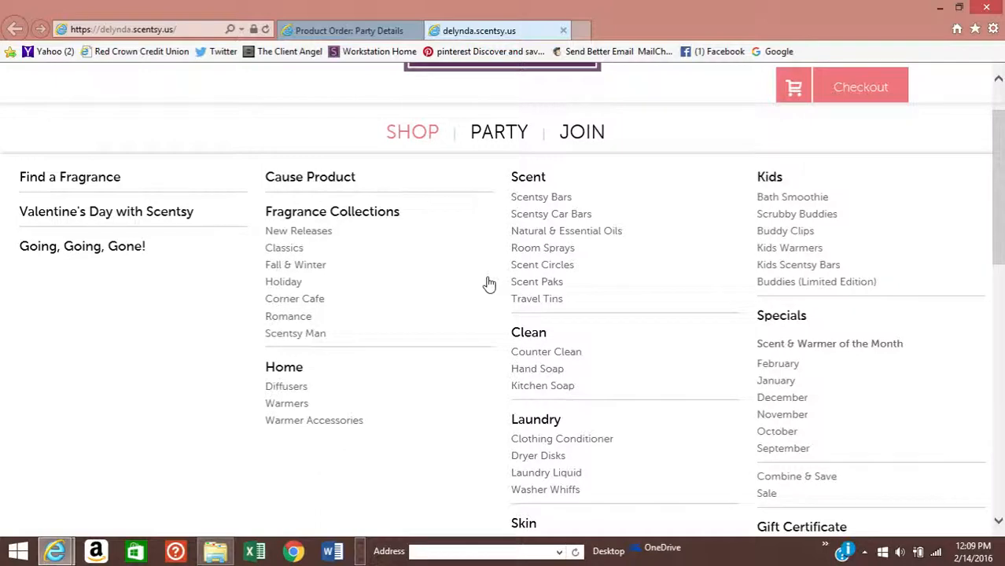
scroll(487, 283, "down", 3)
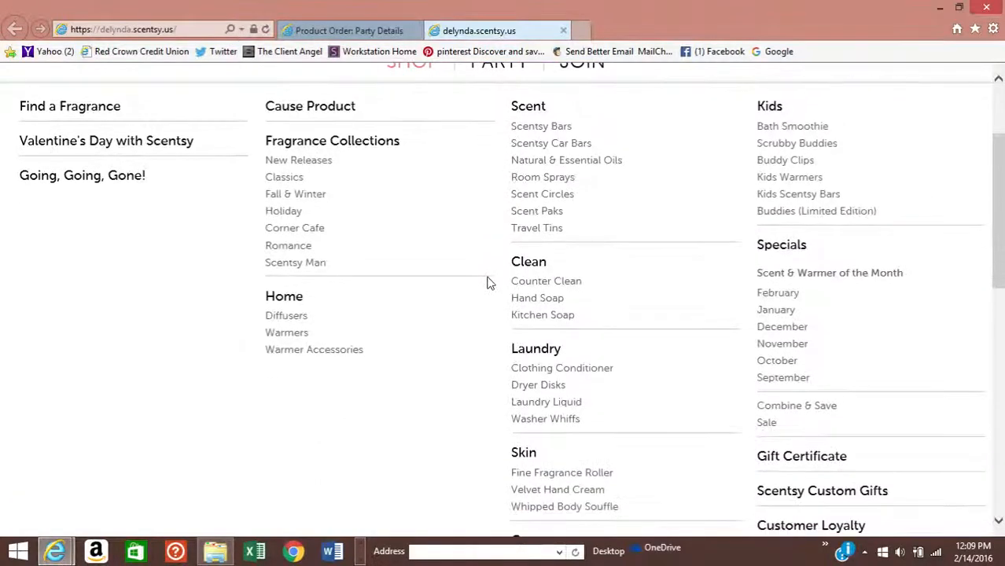
scroll(488, 283, "up", 4)
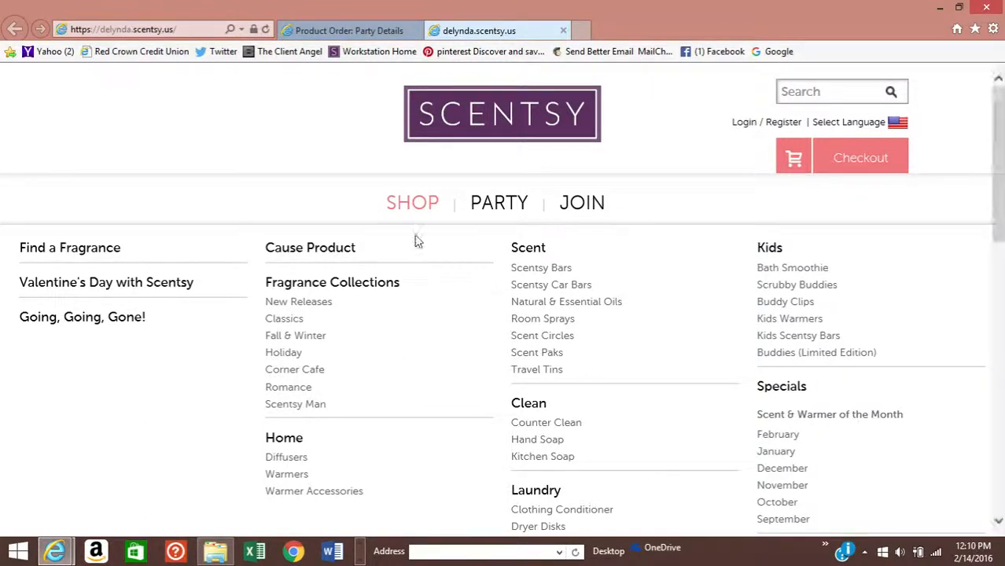
left_click(395, 210)
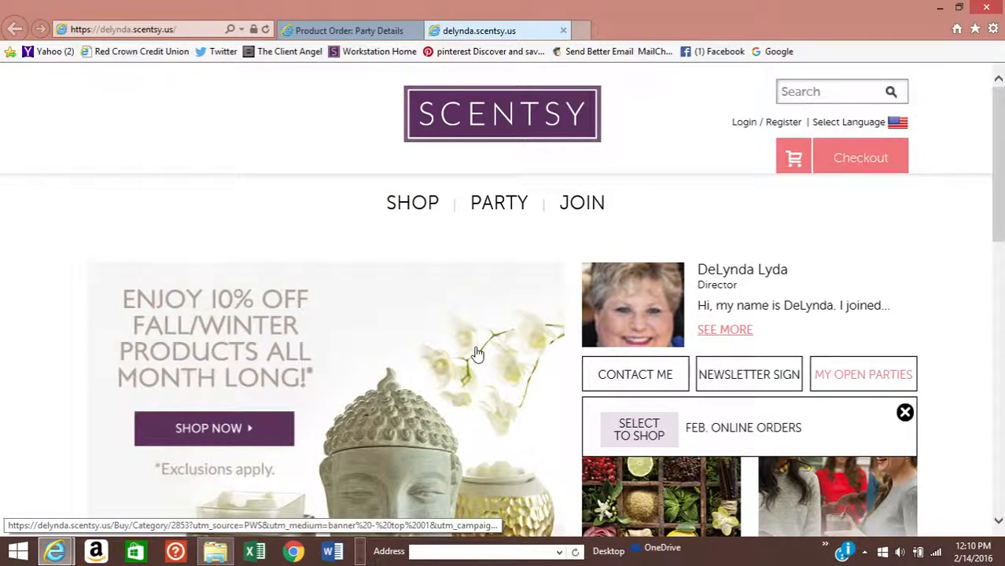
scroll(477, 354, "down", 1)
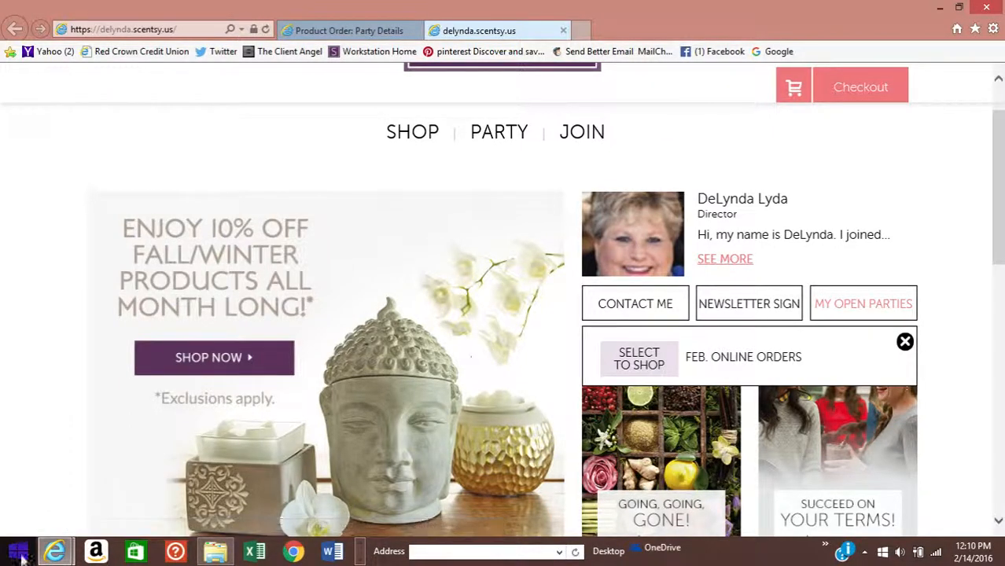
scroll(212, 490, "up", 2)
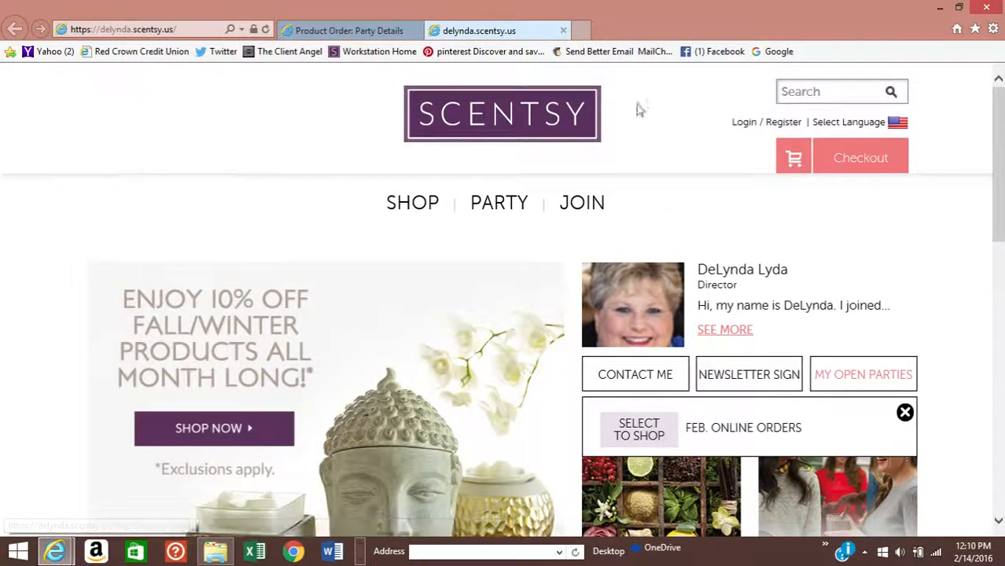
- Back on the Party Details tab, set Show on PWS to Yes
left_click(366, 30)
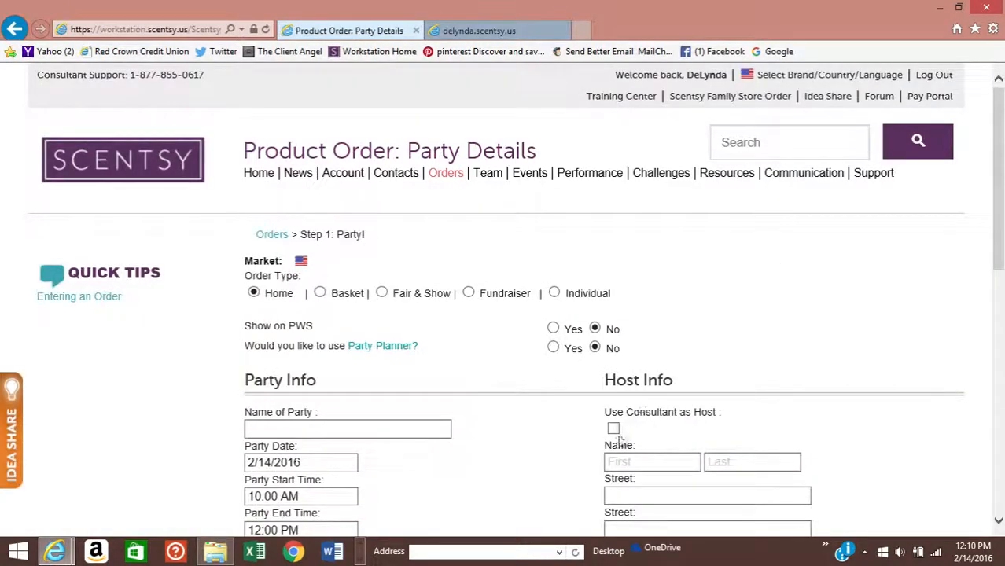
scroll(583, 422, "down", 2)
scroll(583, 422, "up", 2)
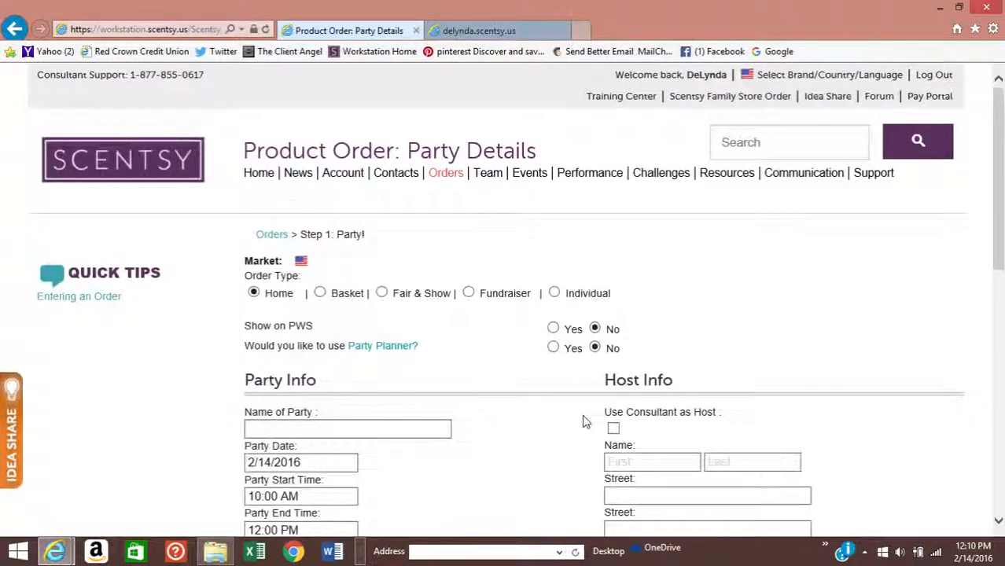
scroll(583, 422, "down", 2)
scroll(582, 422, "up", 2)
scroll(433, 348, "down", 1)
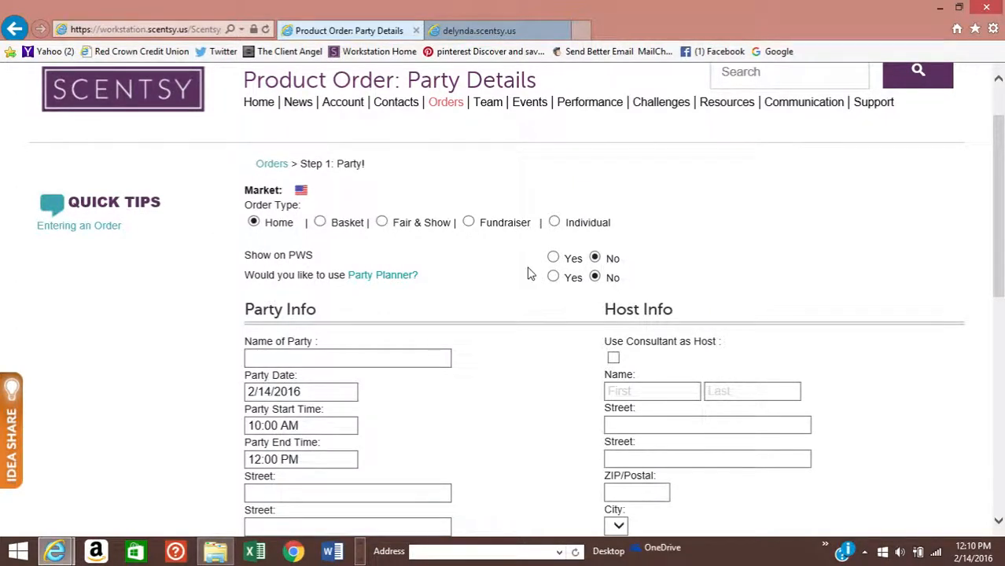
left_click(554, 257)
scroll(488, 246, "down", 1)
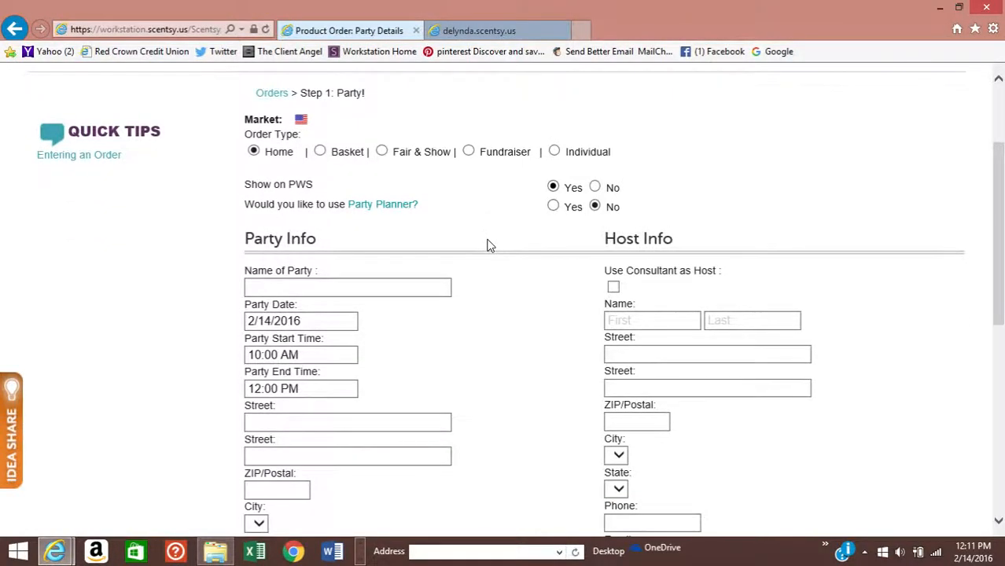
scroll(488, 246, "up", 1)
scroll(489, 242, "down", 2)
- Enter the host's name as the party name, then the party's street address and ZIP code
left_click(257, 287)
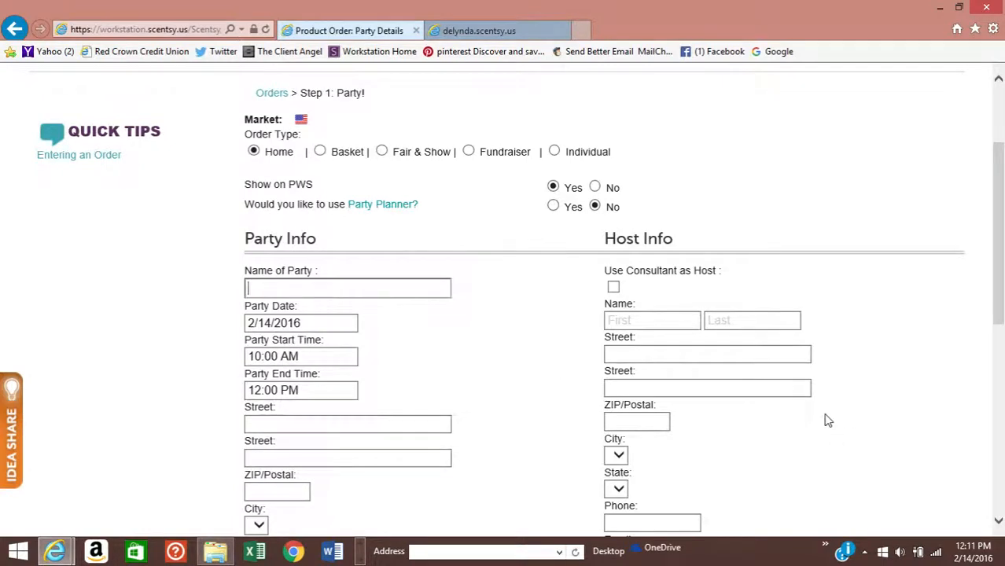
type("Jane Doe")
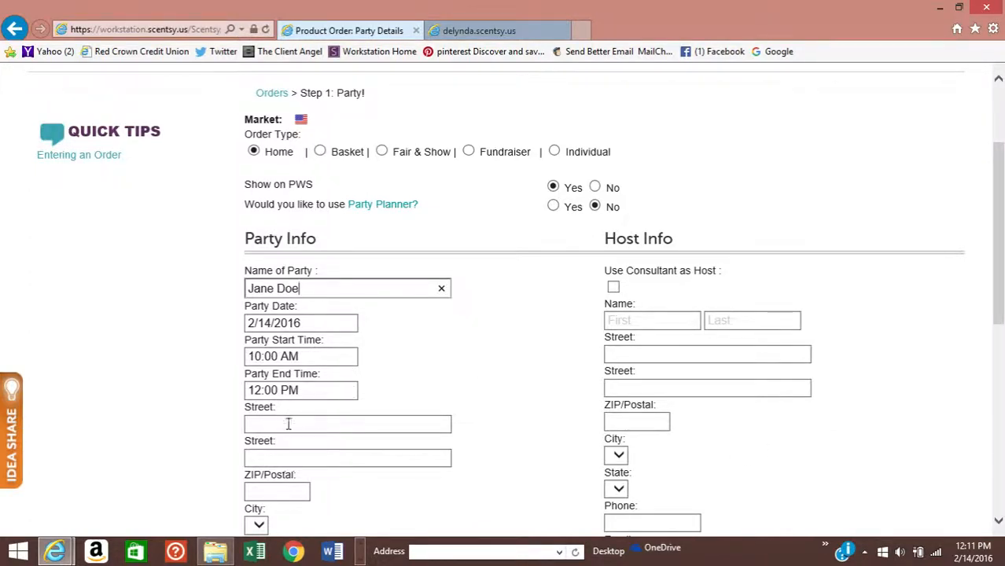
left_click(348, 426)
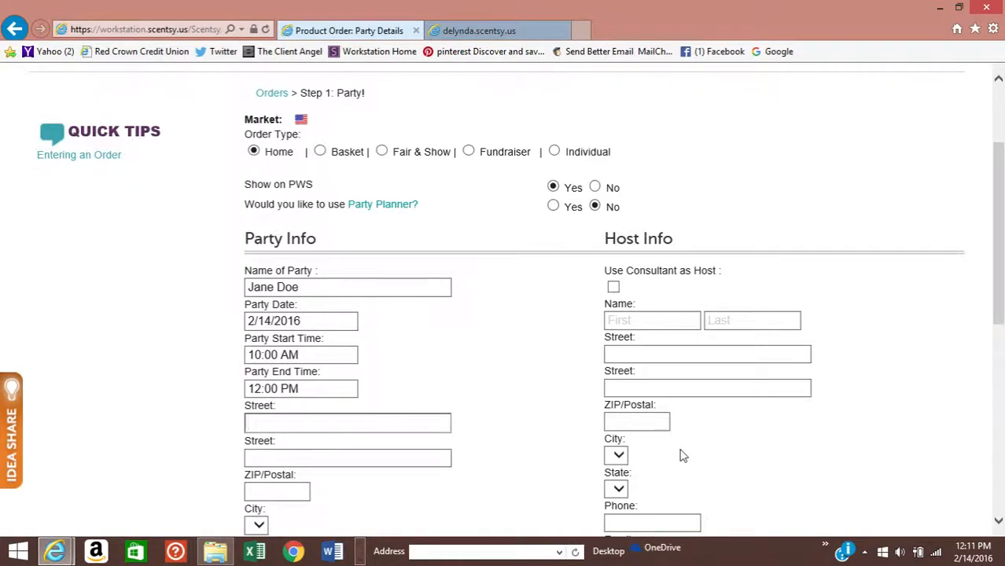
type("111 s main")
left_click(272, 487)
type("74012")
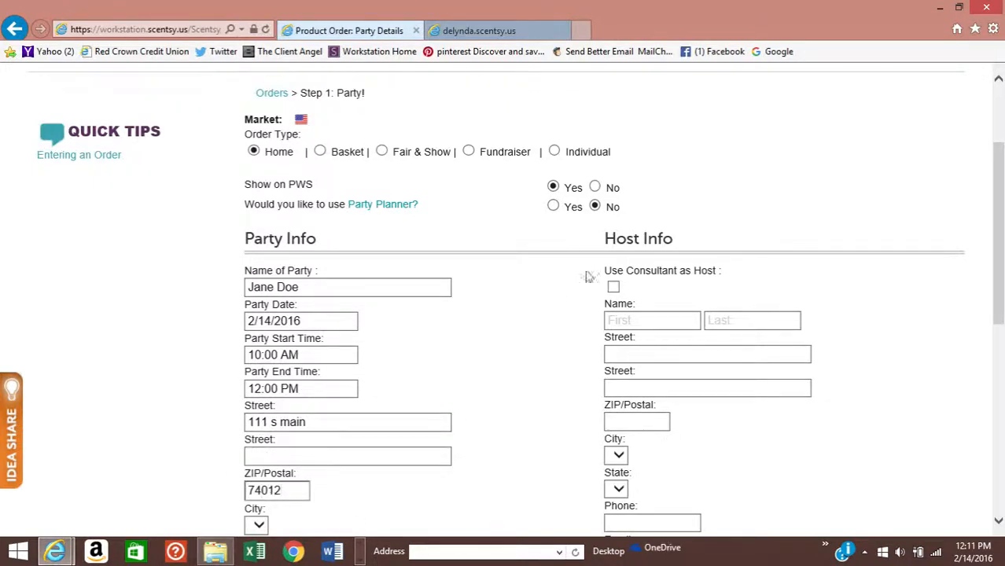
scroll(550, 346, "down", 3)
scroll(553, 362, "up", 3)
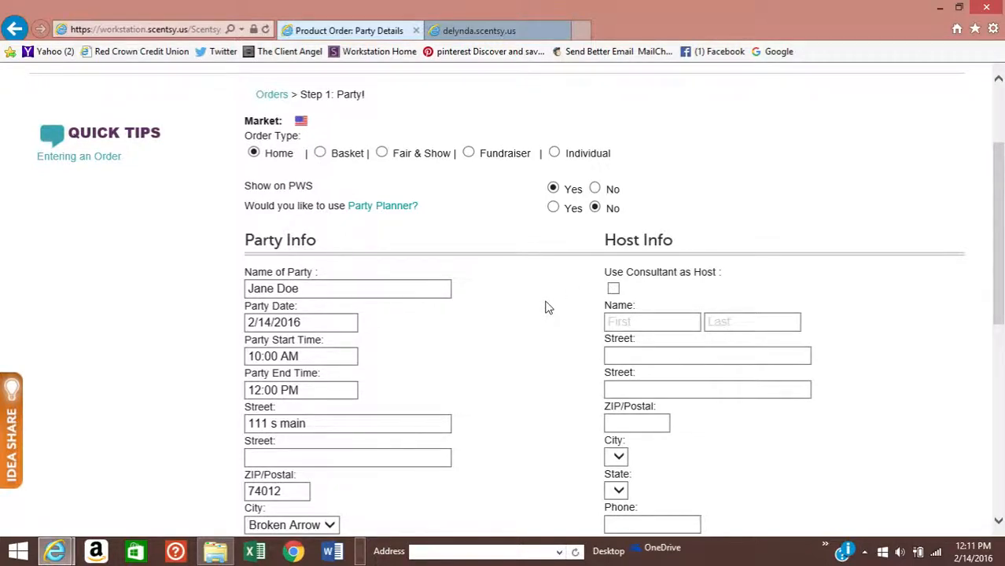
- Enter the host's first and last name, street address, ZIP code and phone number in Host Info
left_click(621, 321)
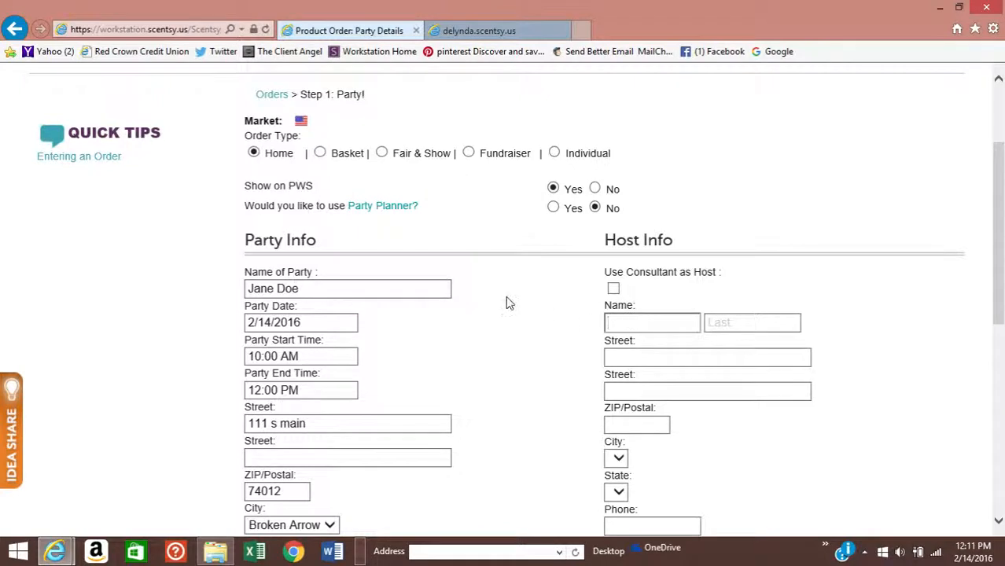
type("Jane")
key("Tab")
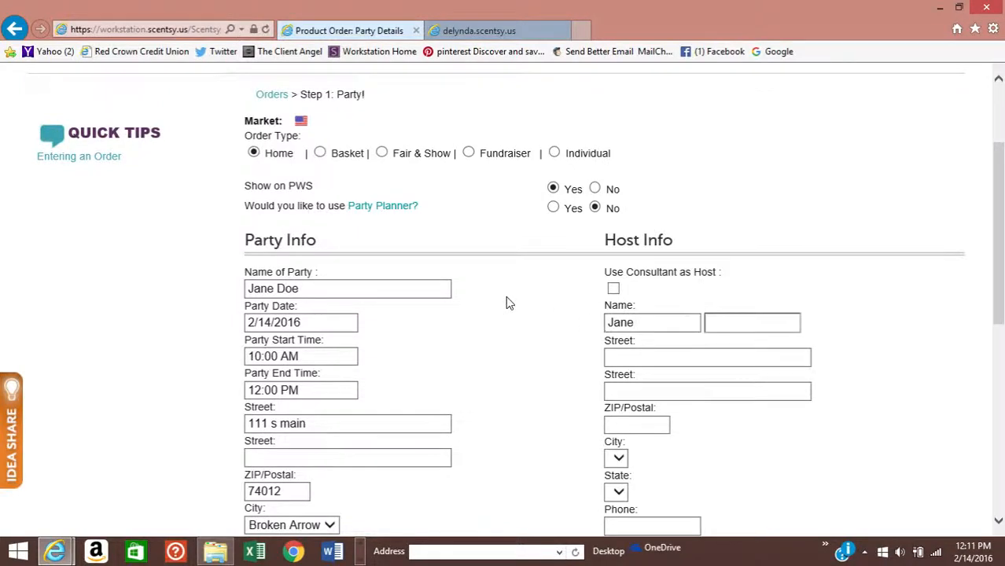
type("doe")
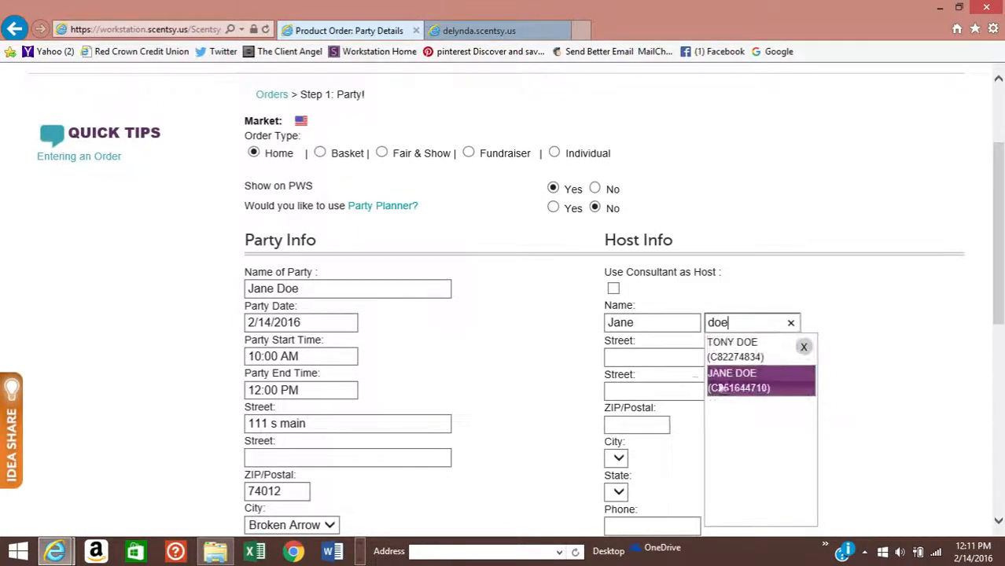
left_click(662, 358)
type("111")
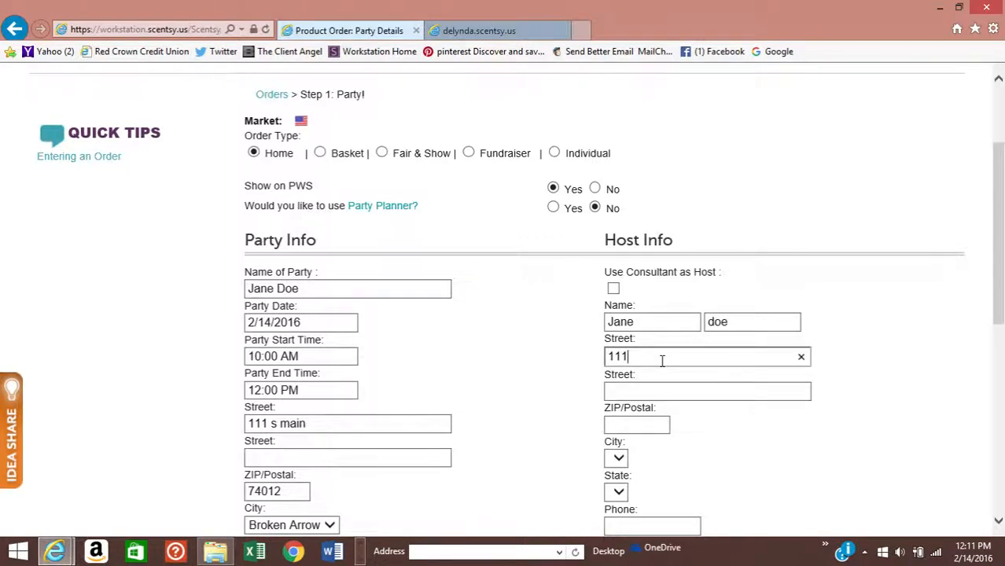
type(" s main")
left_click(618, 424)
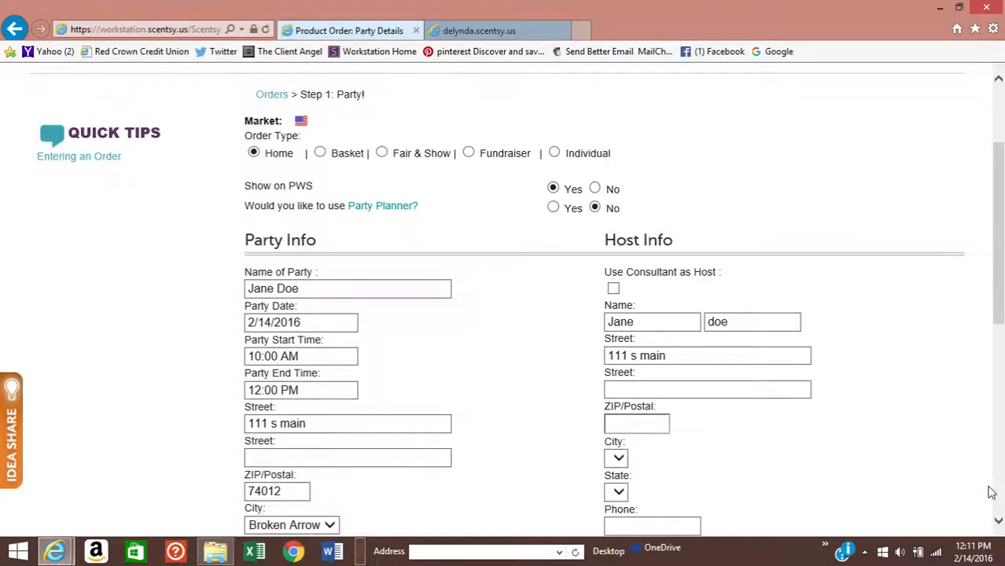
type("74012")
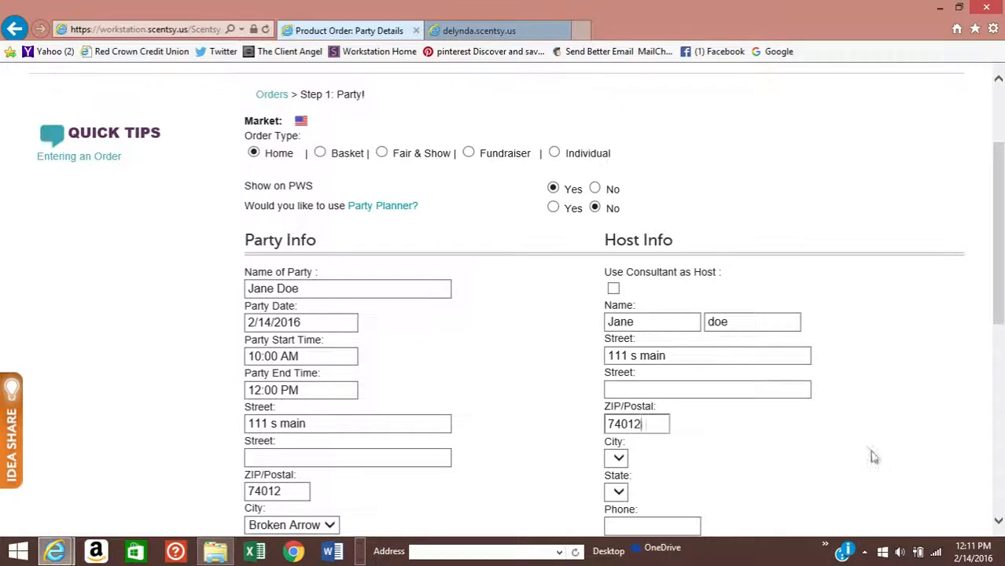
scroll(848, 458, "down", 3)
left_click(629, 313)
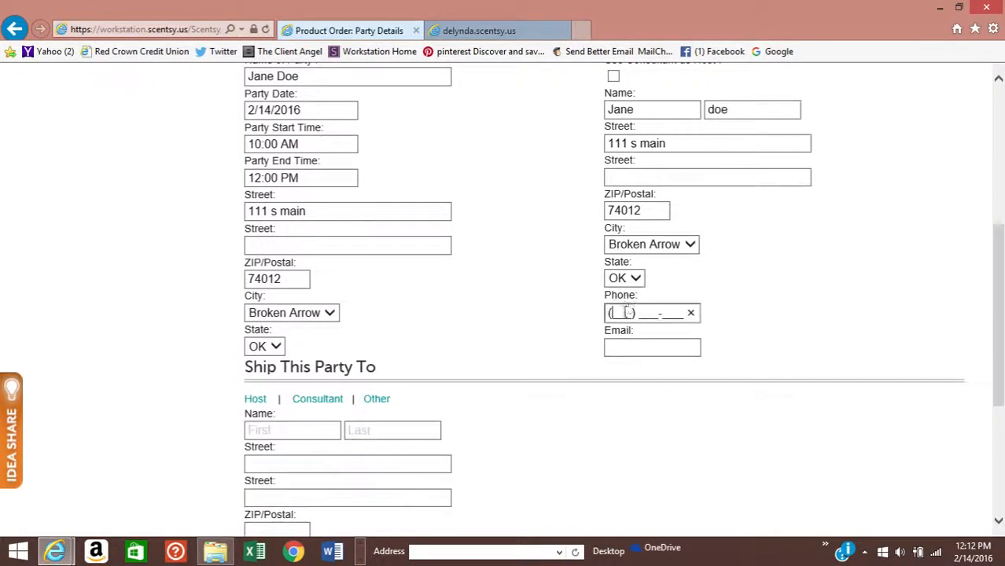
type("918) 555-555")
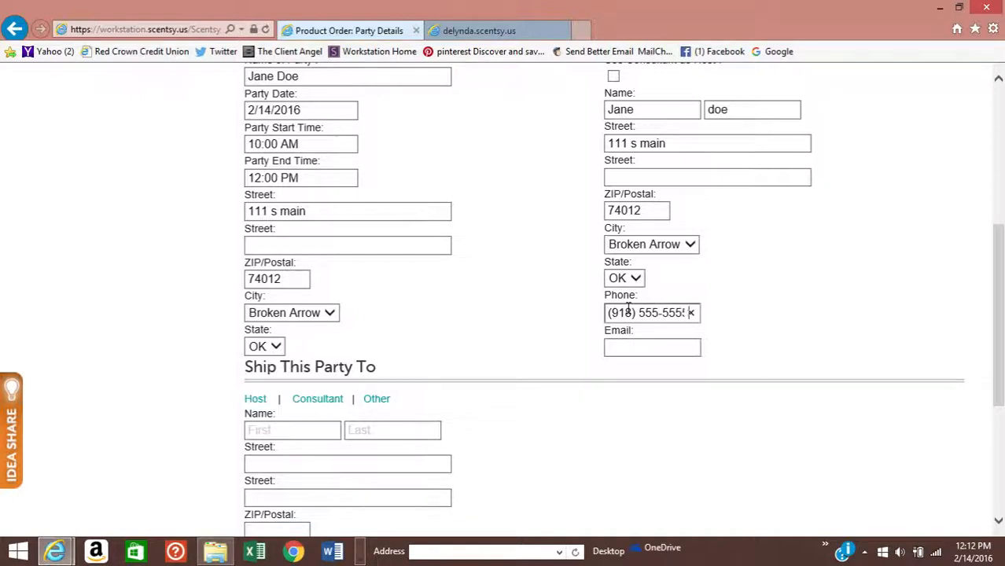
key("Tab")
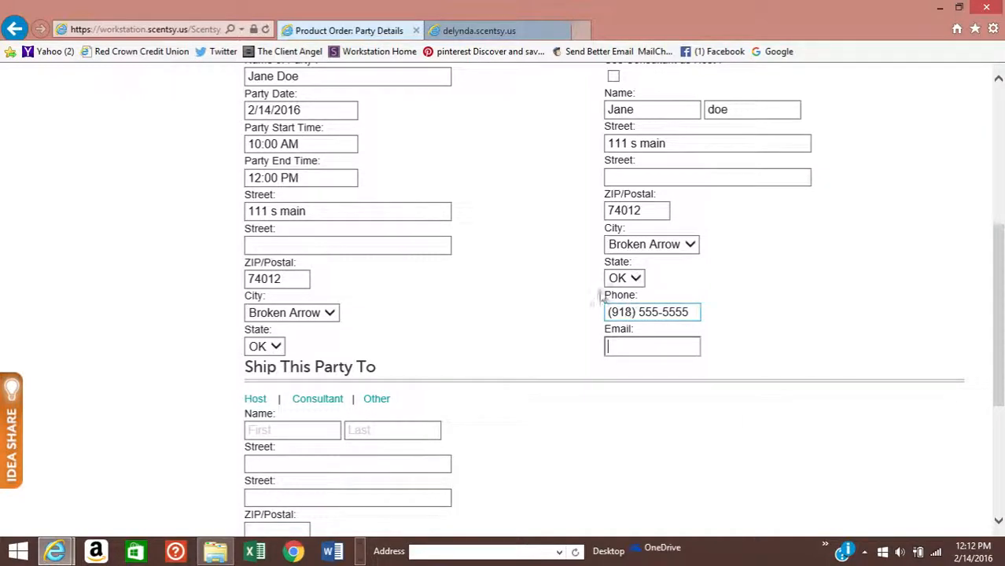
- Ship the party to the consultant's address and submit the party details
scroll(532, 306, "down", 1)
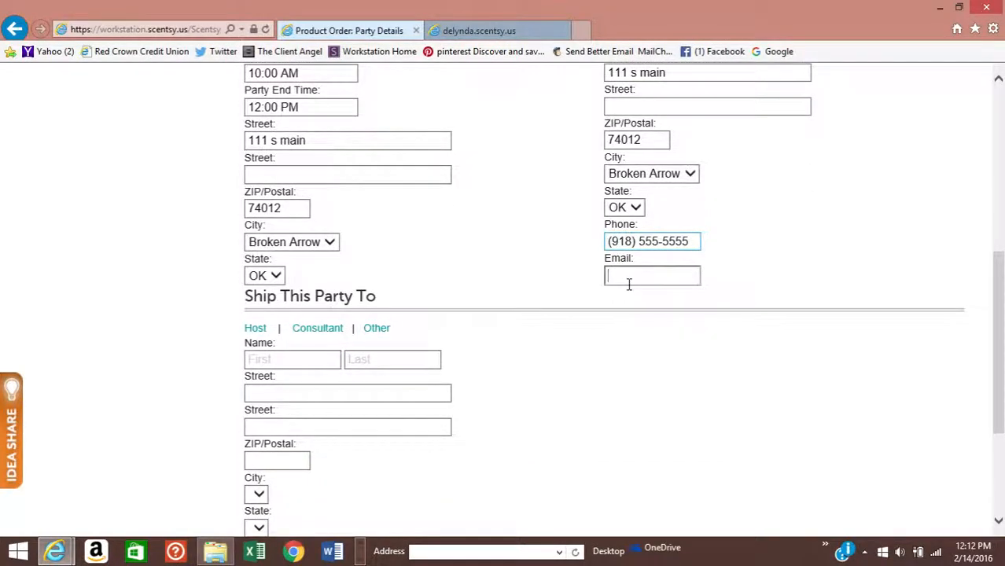
scroll(601, 287, "up", 1)
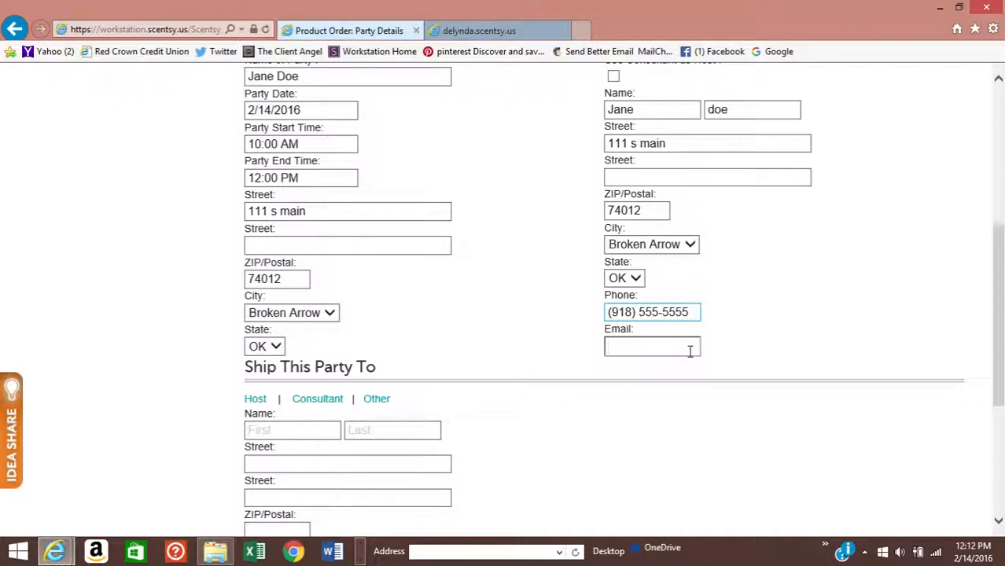
scroll(690, 354, "up", 2)
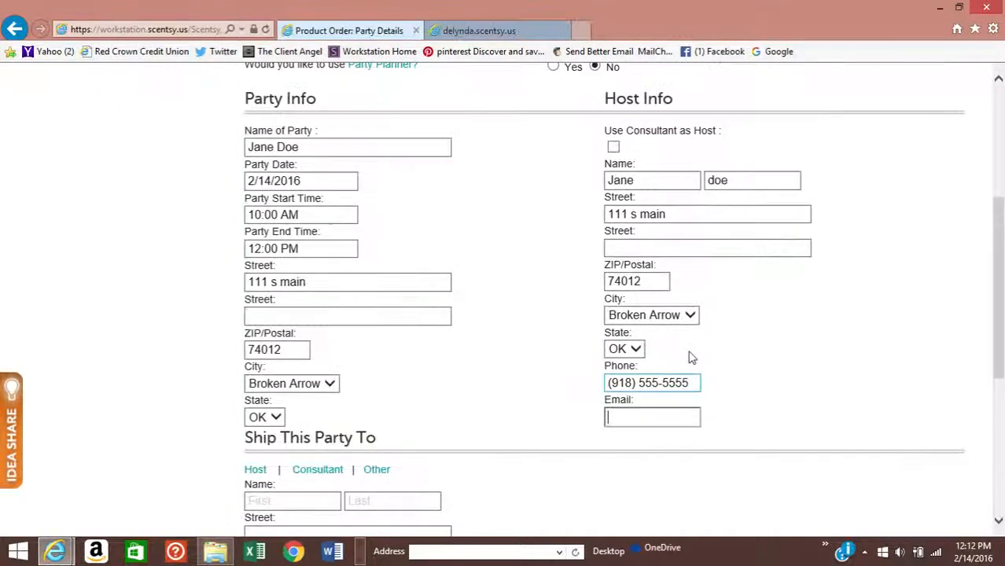
scroll(690, 354, "down", 4)
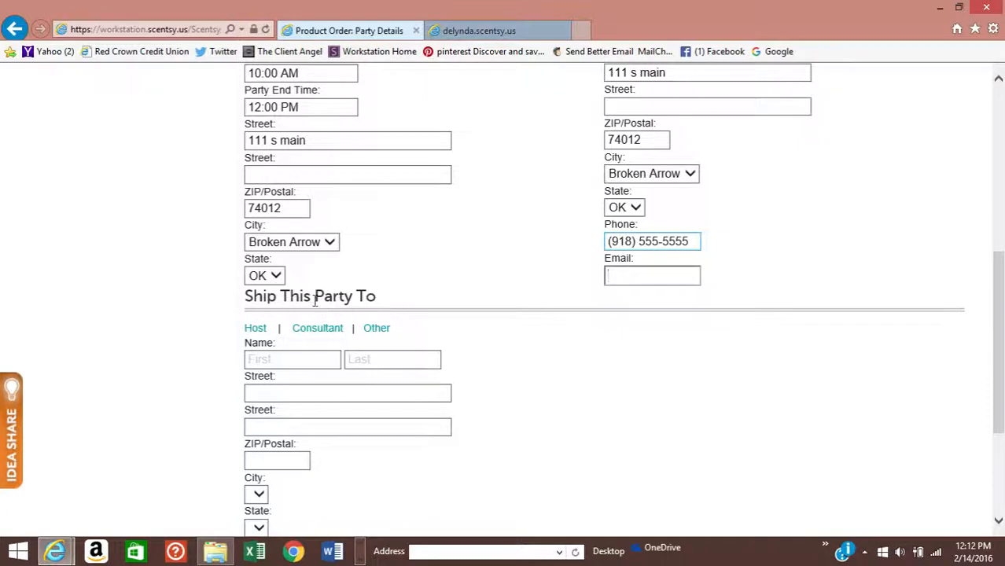
scroll(595, 331, "down", 3)
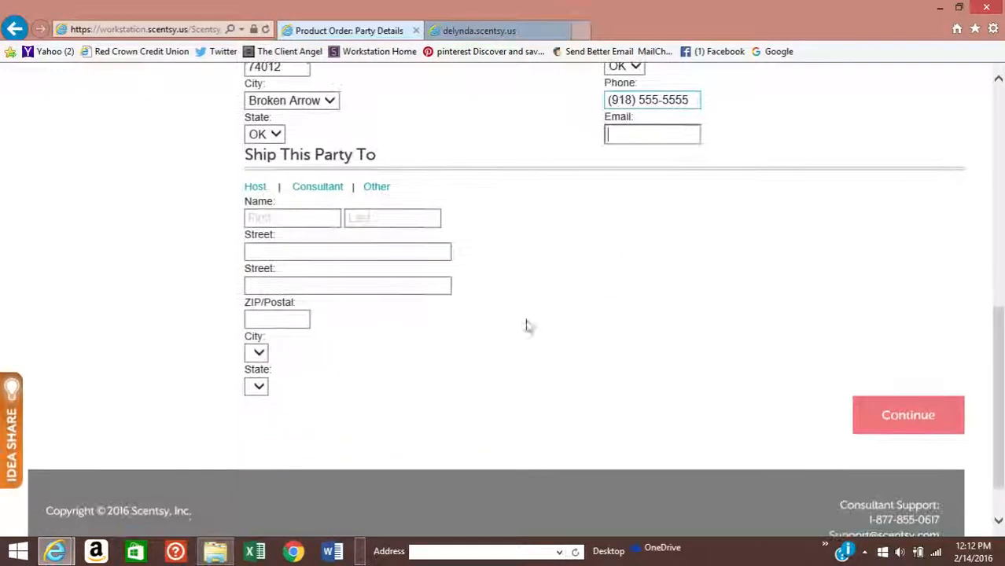
left_click(328, 192)
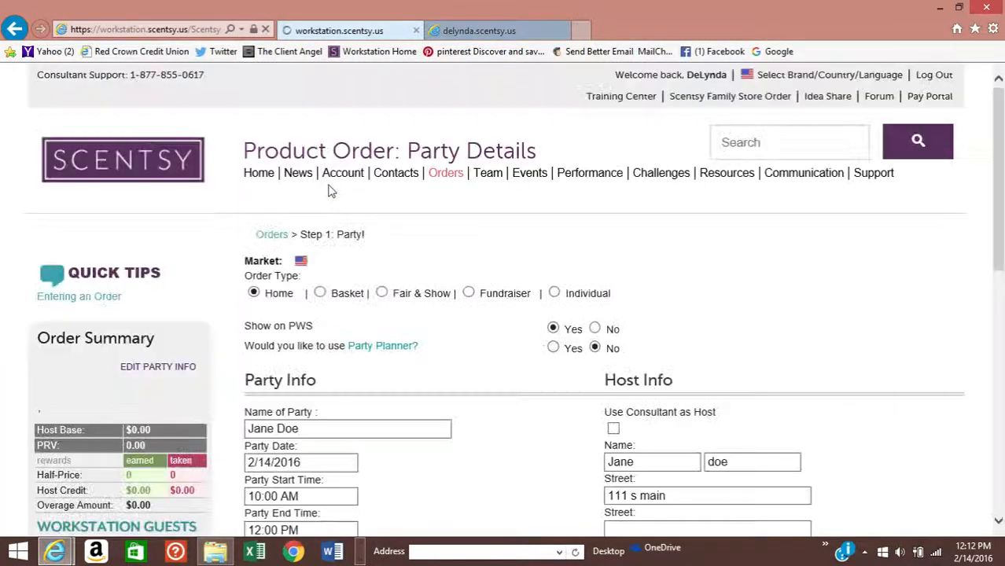
scroll(543, 284, "up", 1)
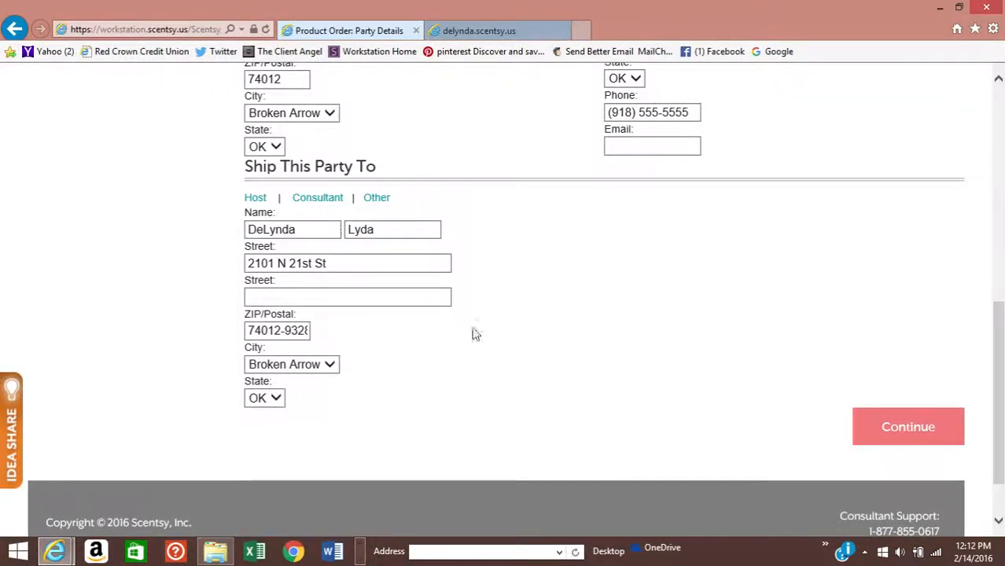
left_click(921, 436)
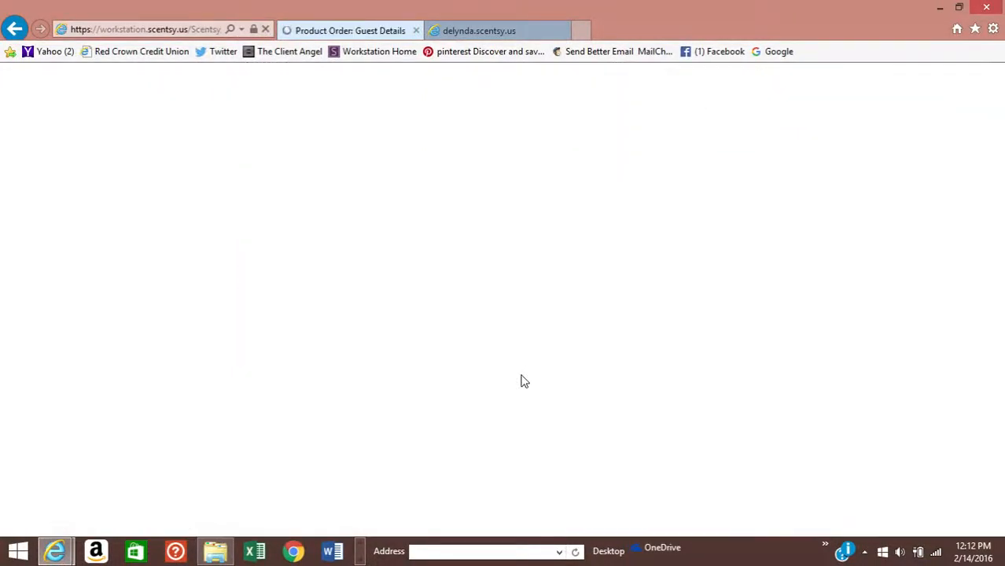
- Add the consultant to the party's guest list with 'Add myself to the guest list'
scroll(523, 380, "up", 3)
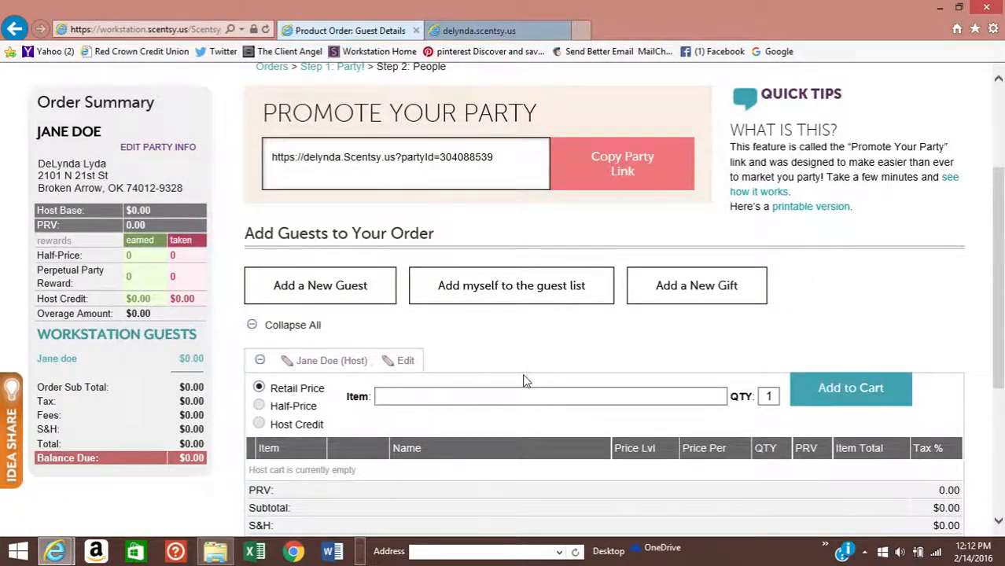
scroll(525, 380, "down", 1)
scroll(526, 381, "up", 1)
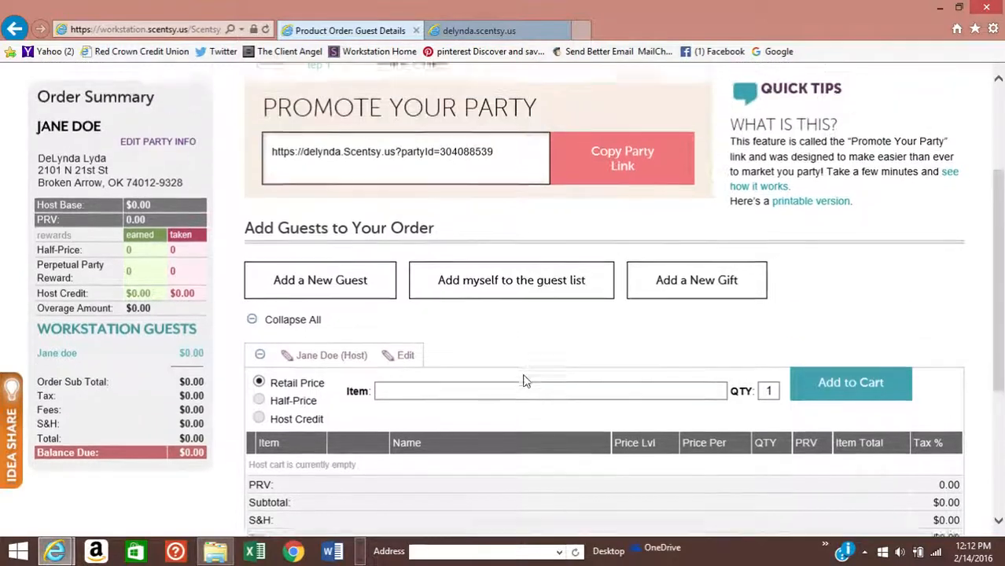
scroll(526, 381, "down", 1)
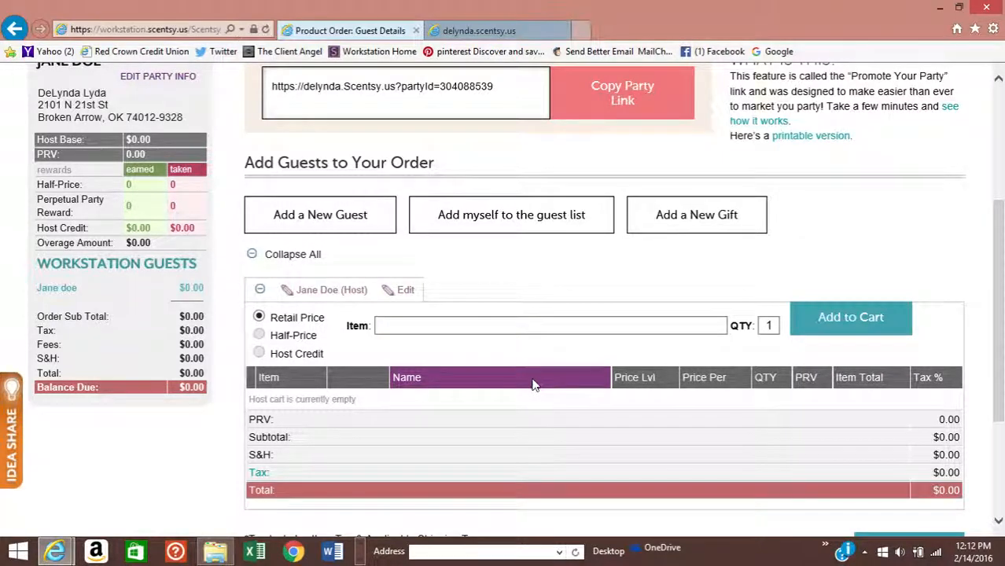
scroll(534, 386, "up", 2)
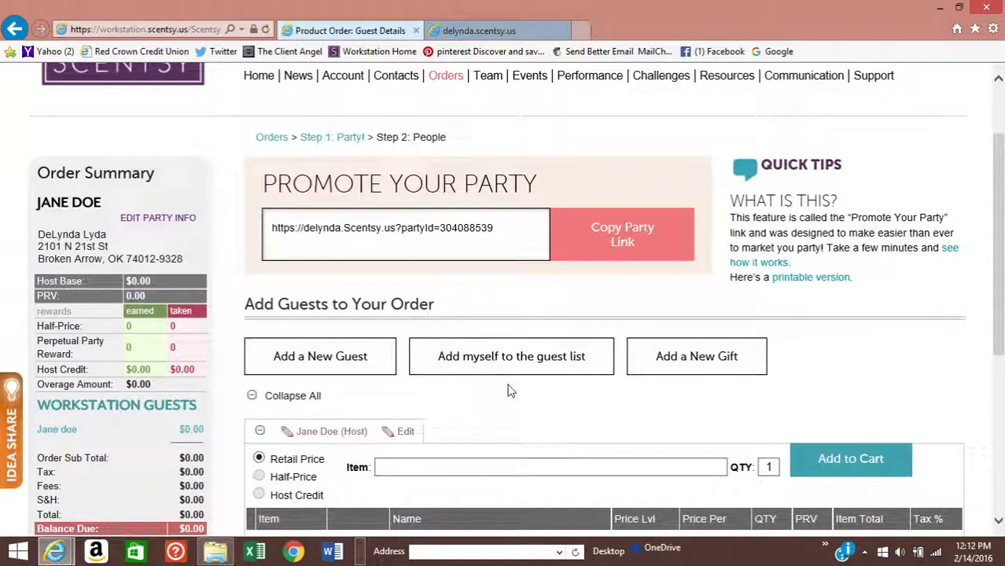
scroll(512, 390, "down", 1)
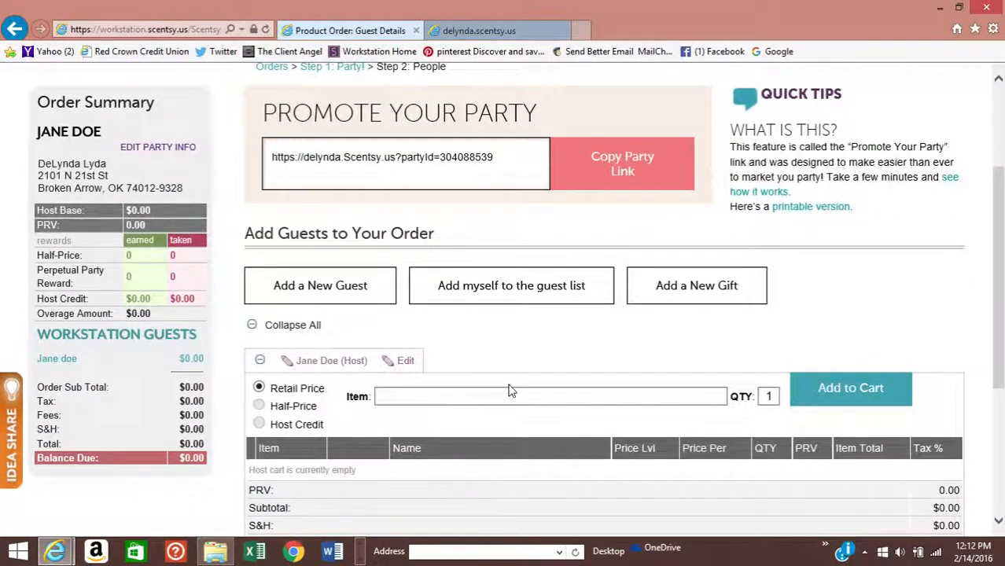
left_click(490, 291)
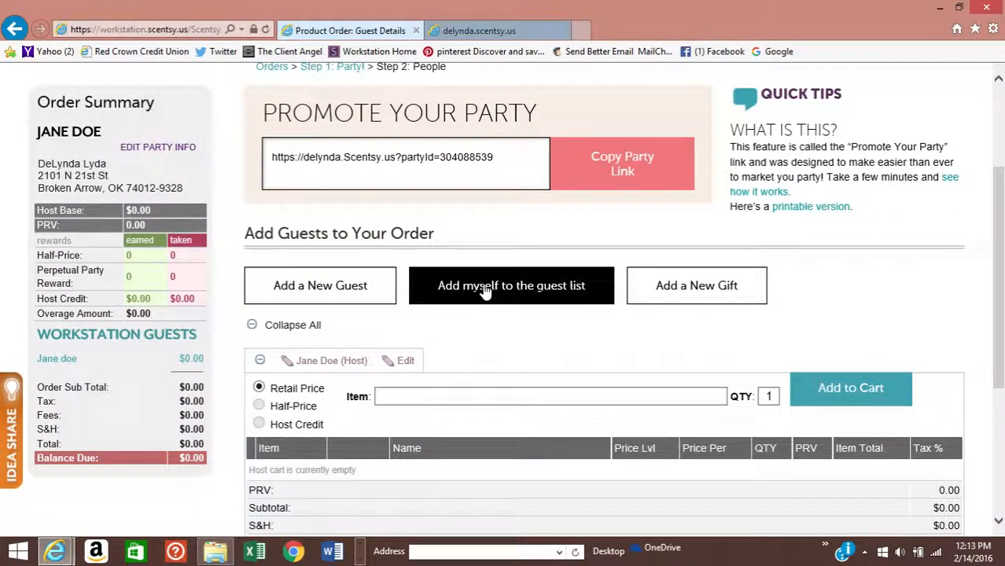
scroll(509, 299, "down", 4)
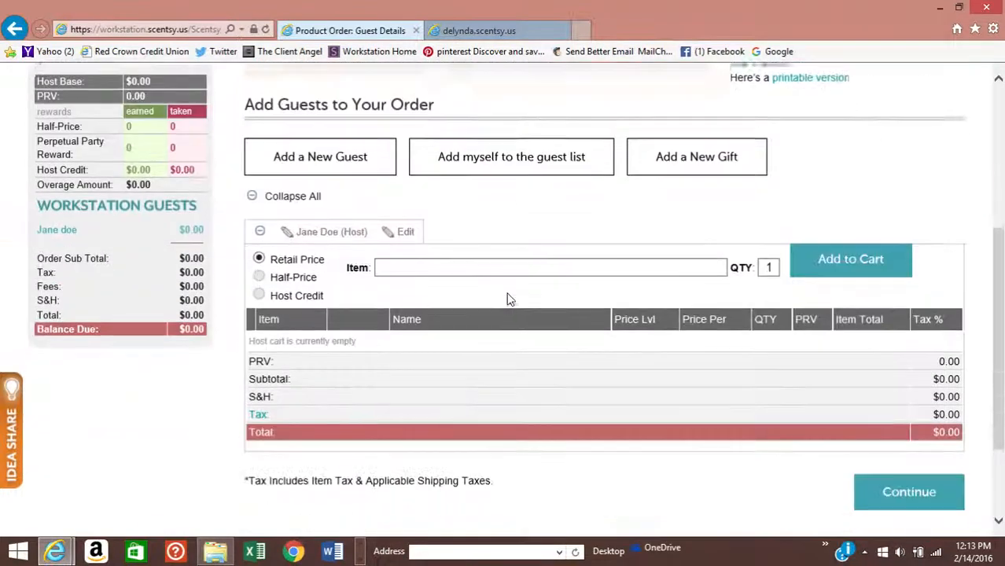
scroll(509, 299, "up", 2)
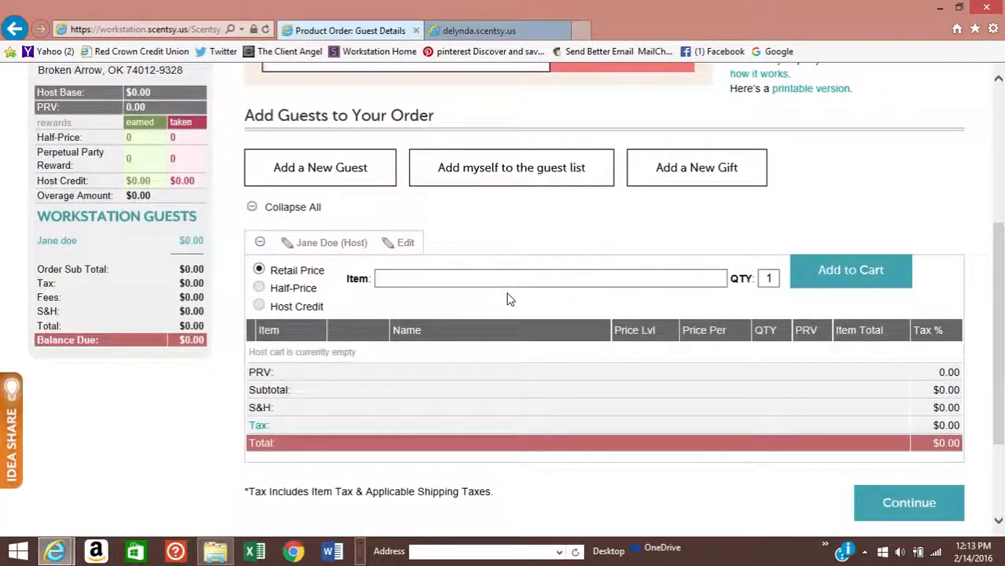
scroll(496, 224, "up", 3)
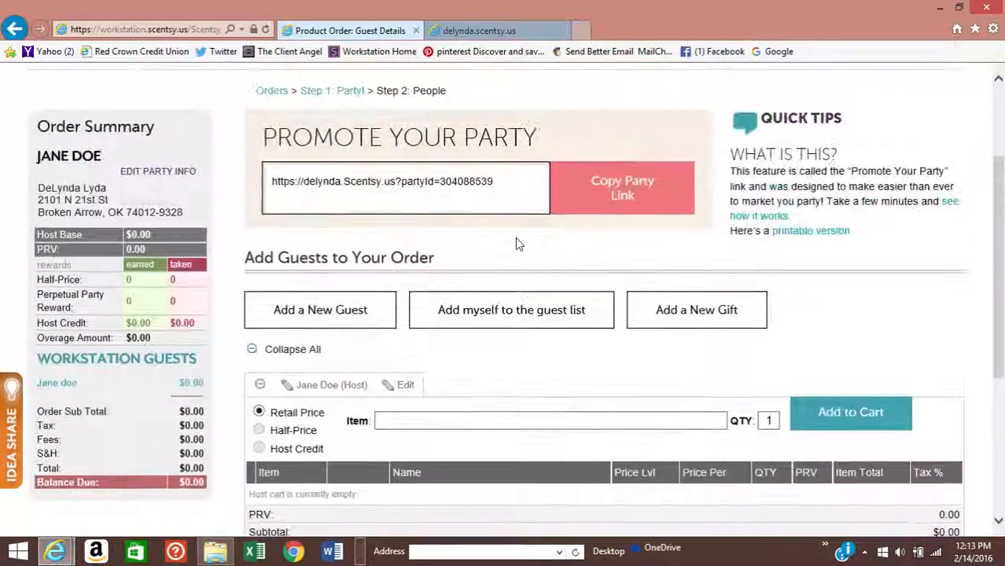
left_click(485, 312)
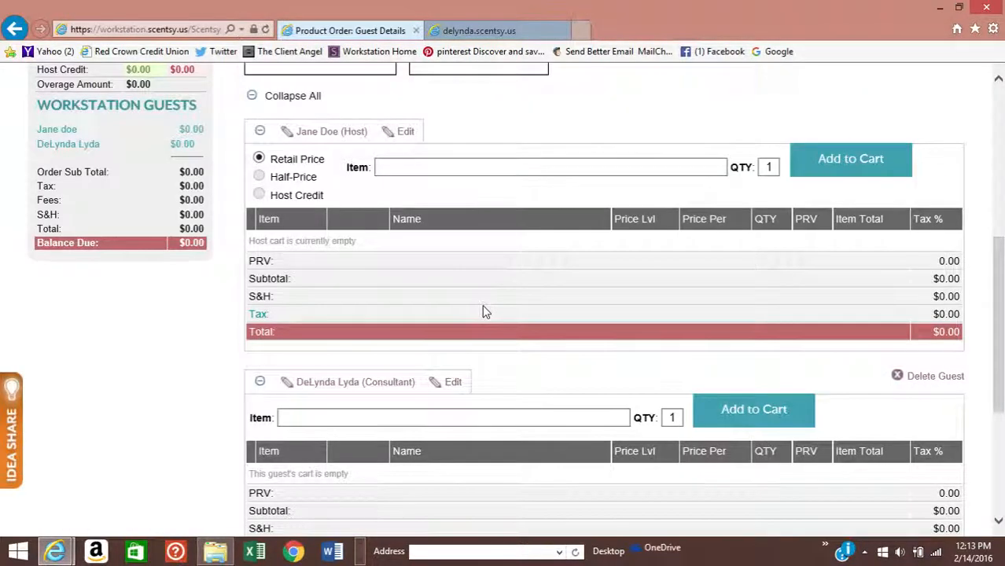
- Open the Add a New Guest form
scroll(485, 312, "down", 2)
scroll(635, 328, "up", 5)
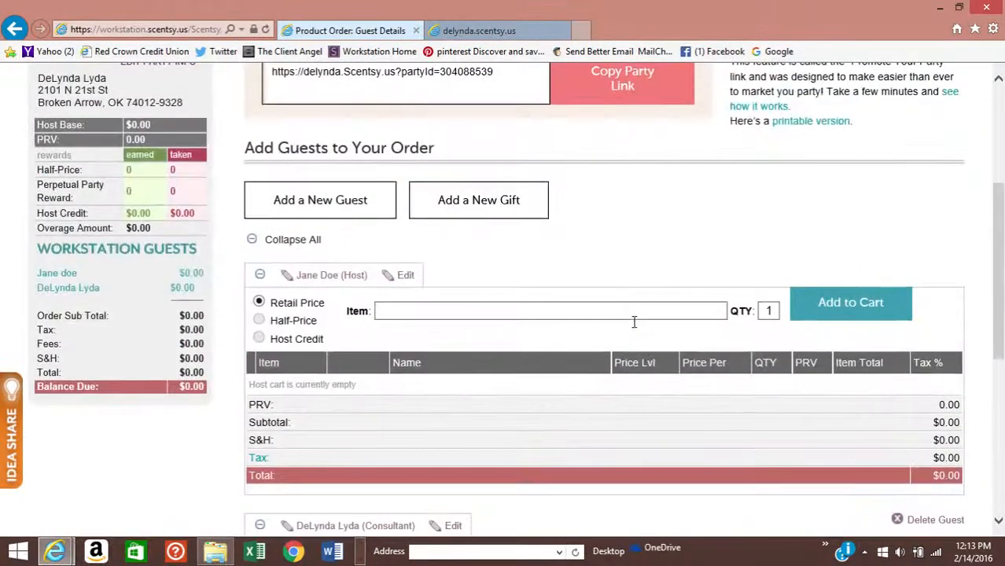
scroll(634, 328, "up", 1)
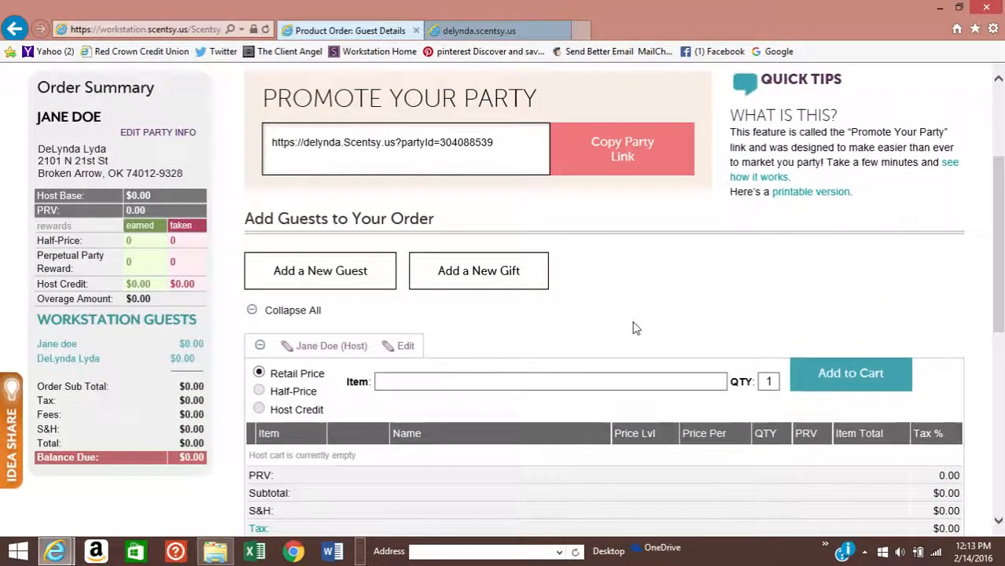
scroll(635, 328, "down", 1)
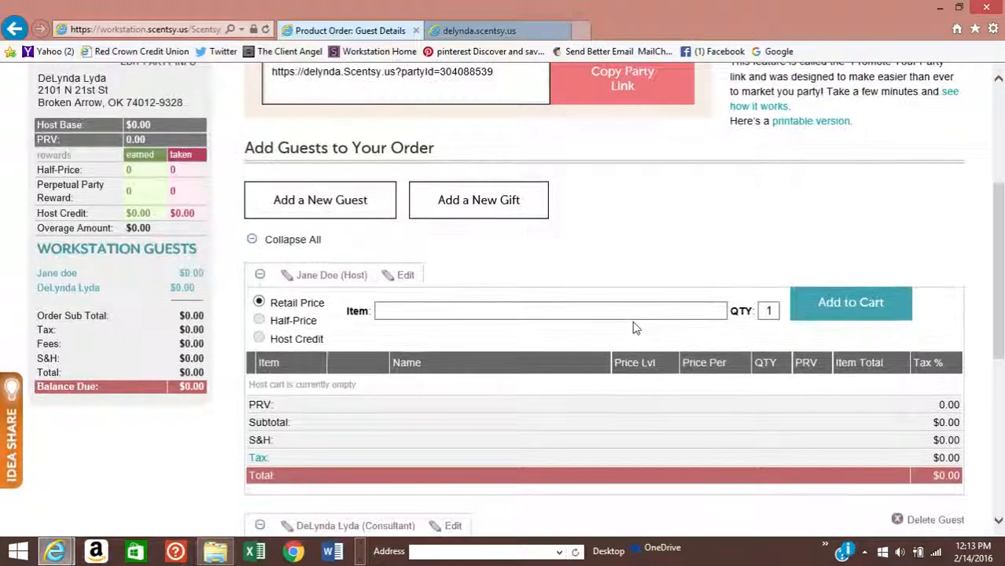
left_click(303, 203)
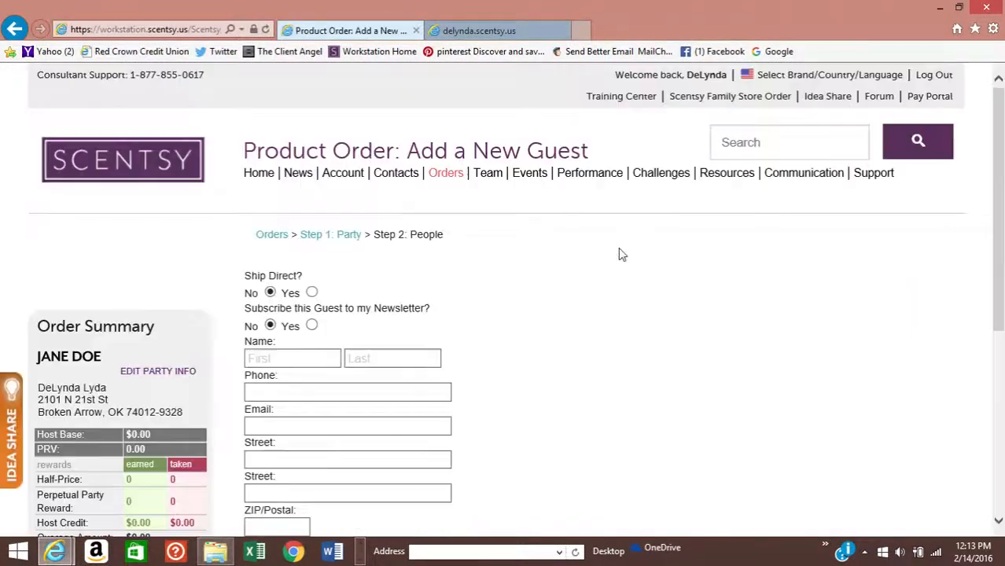
- Create guest 'Guest one' with ZIP 74012 and save back to the carts
scroll(621, 254, "down", 1)
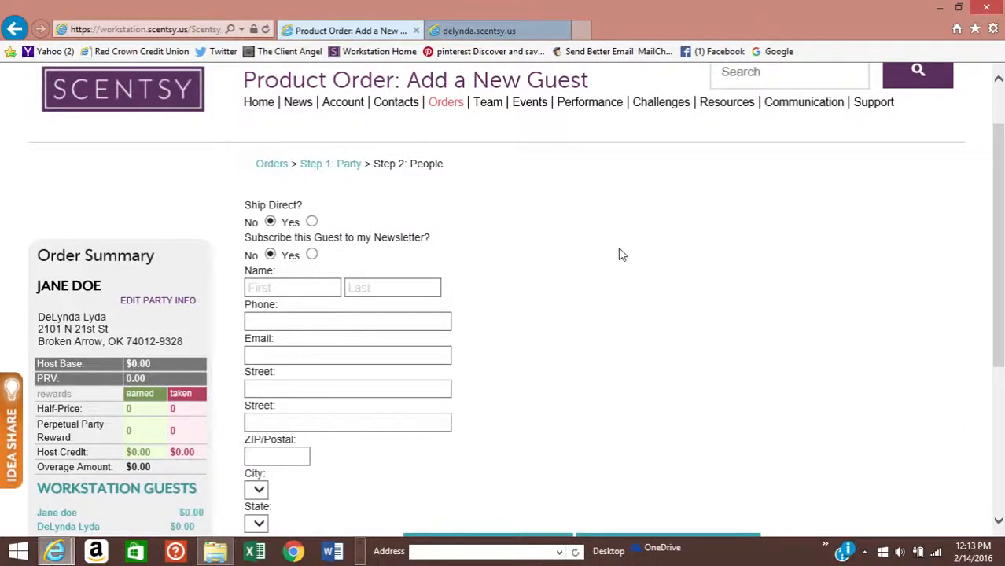
scroll(619, 253, "up", 1)
scroll(619, 253, "down", 1)
left_click(267, 289)
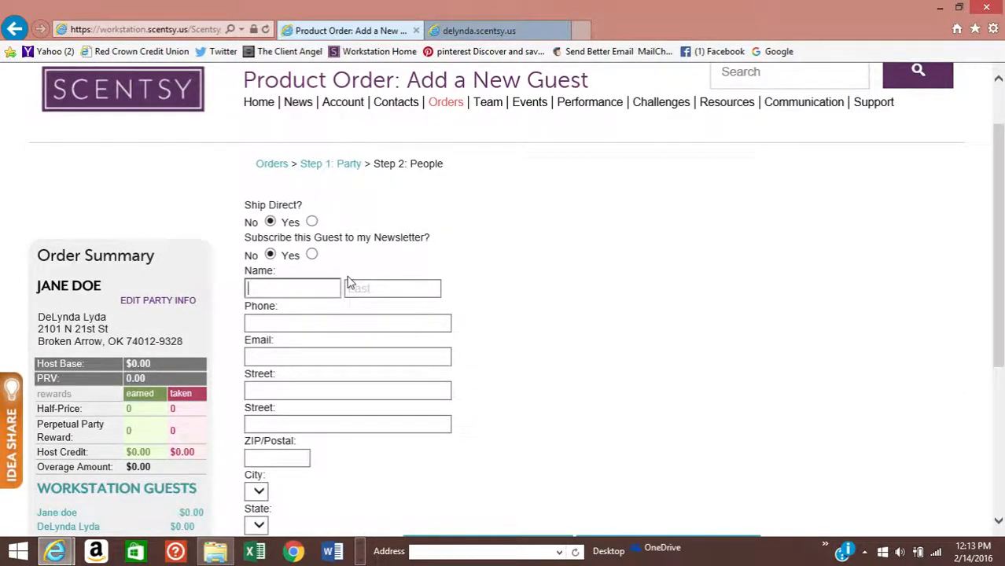
type("Guest")
key("Tab")
type("one")
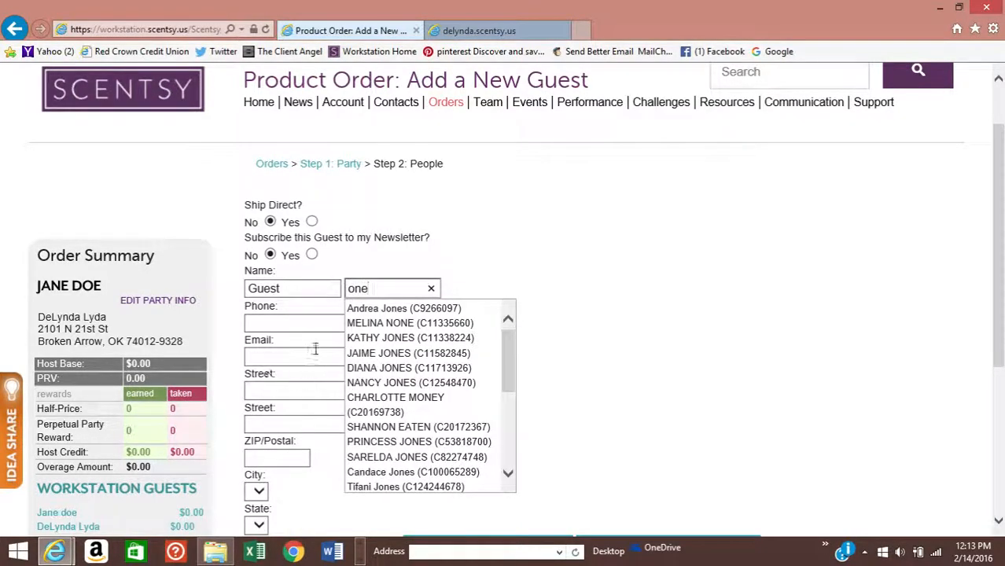
scroll(314, 349, "down", 1)
left_click(271, 387)
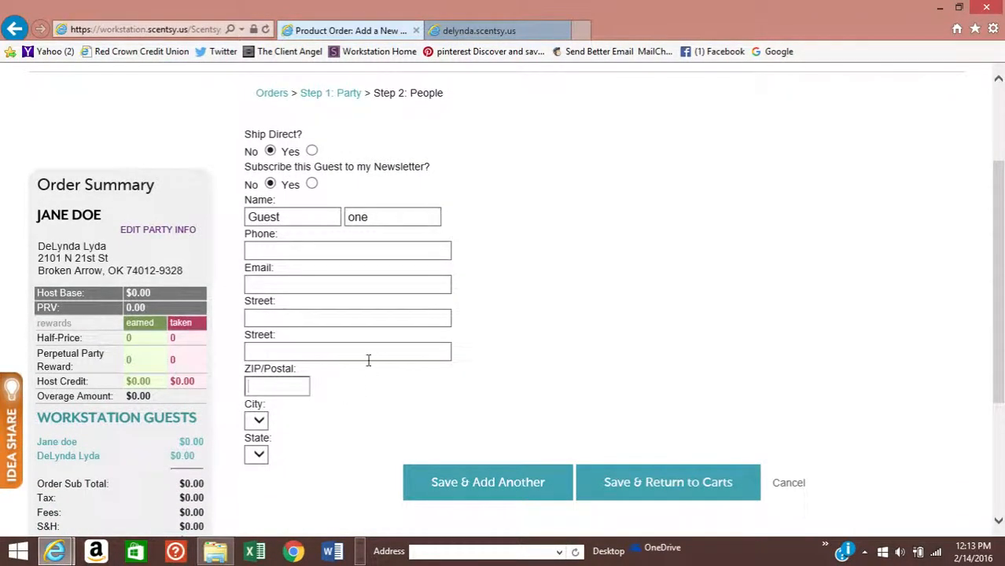
type("74012")
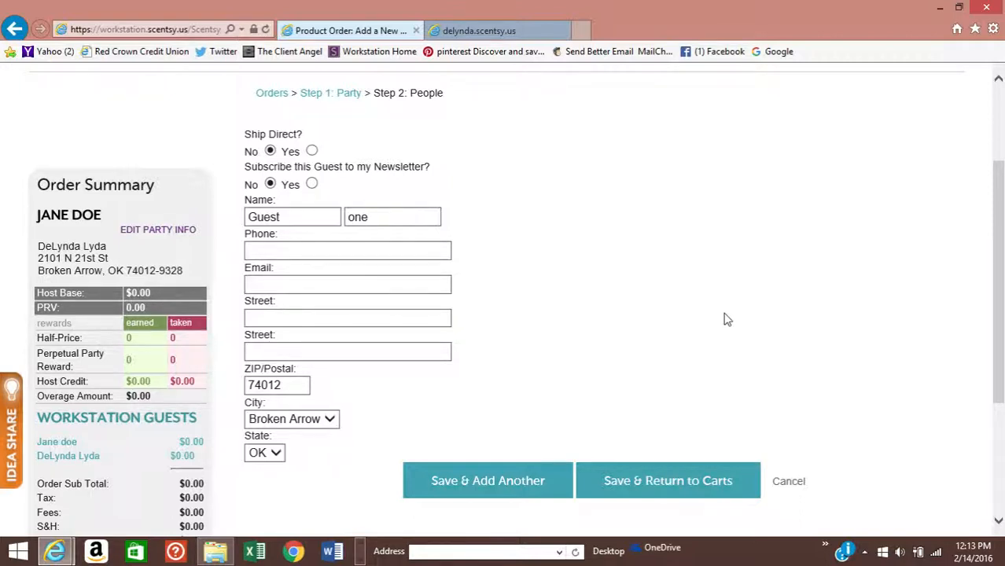
left_click(640, 478)
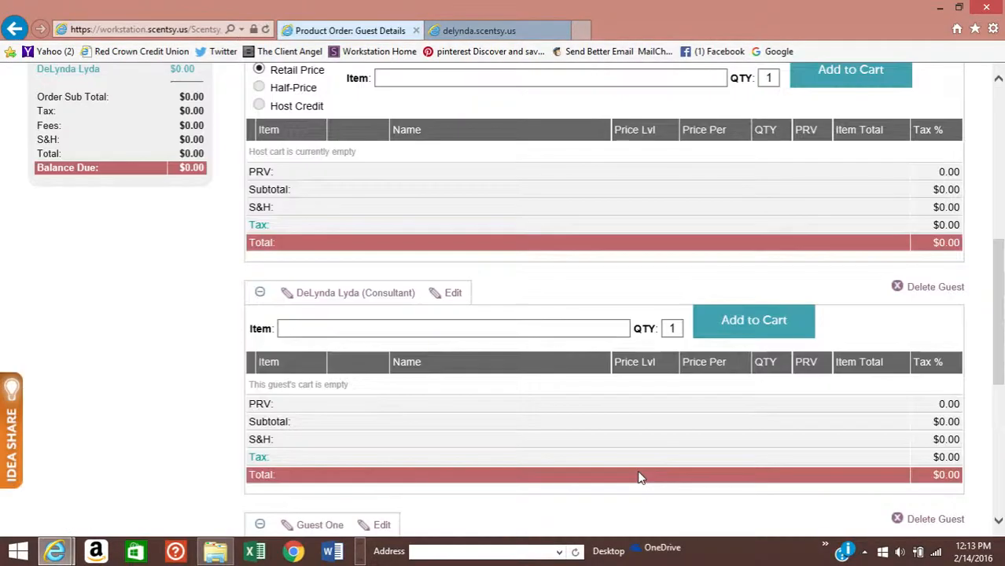
- Add the 6 Scentsy Bars (14847) multipack to Guest One's cart
scroll(542, 430, "up", 3)
scroll(479, 331, "down", 3)
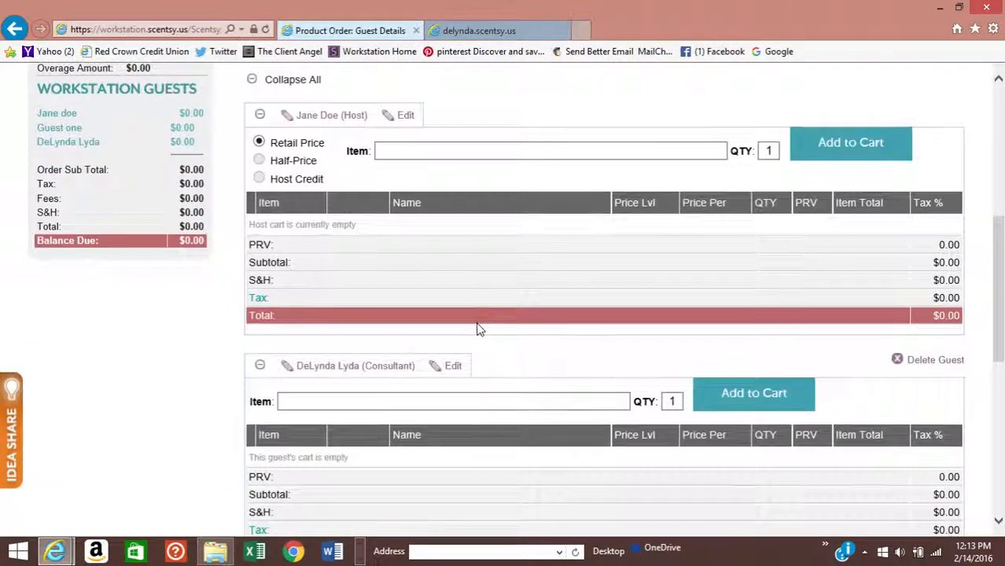
scroll(477, 329, "down", 5)
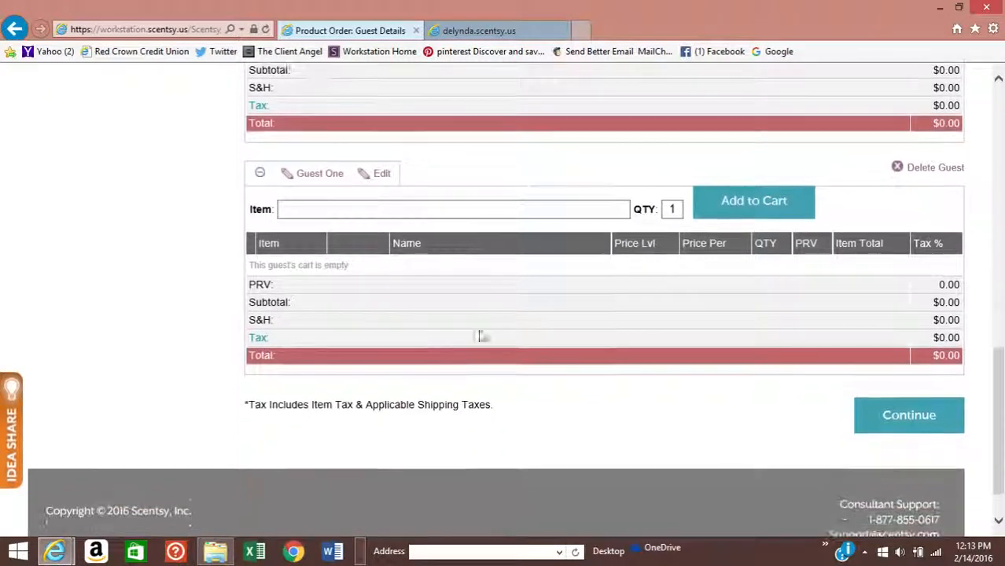
scroll(482, 403, "up", 3)
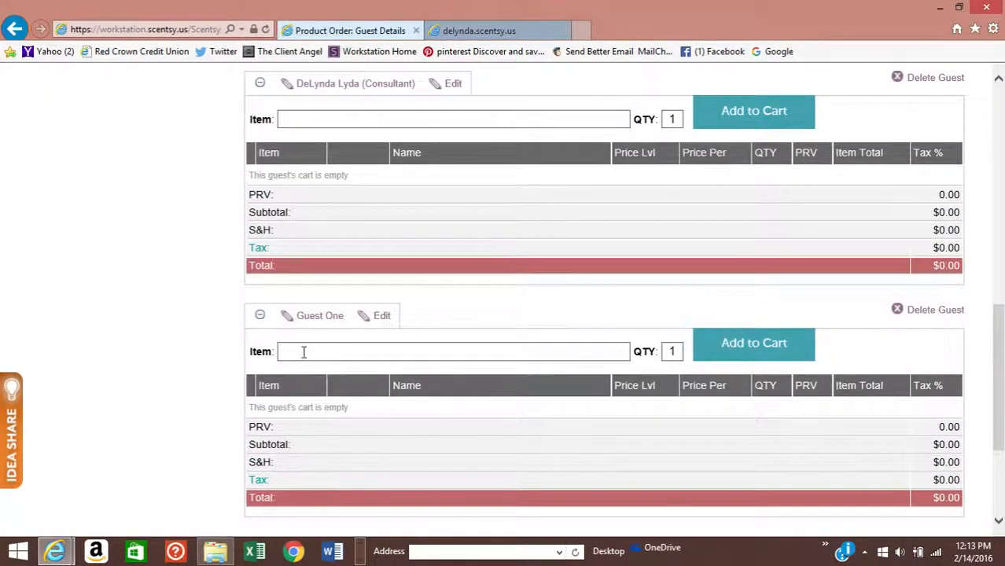
left_click(304, 353)
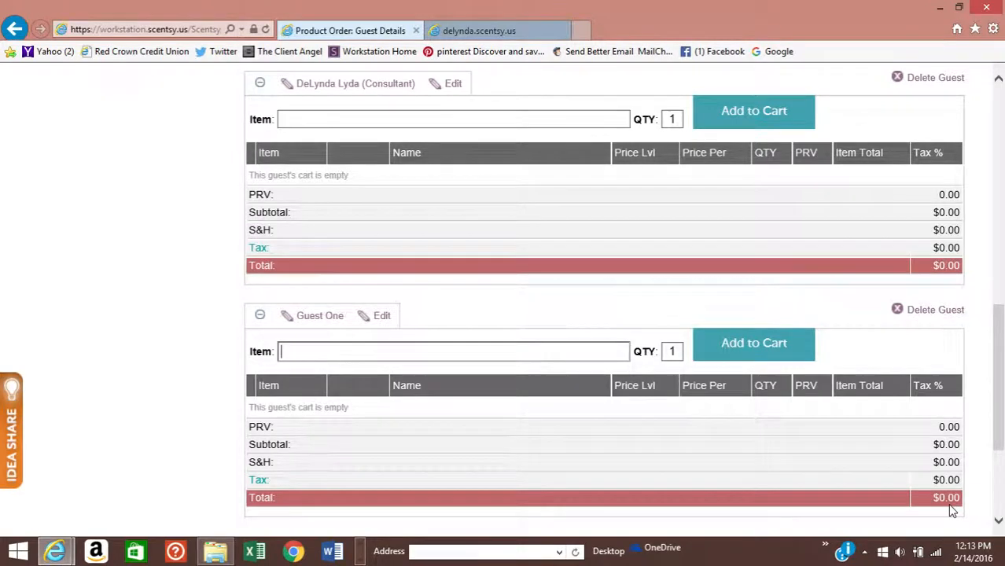
type("6 scentsy bars")
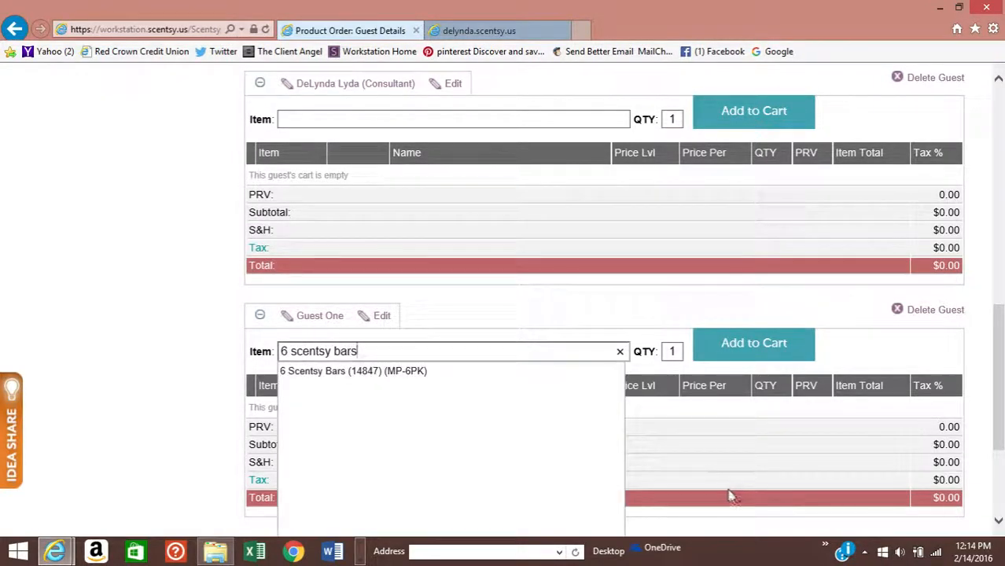
left_click(366, 371)
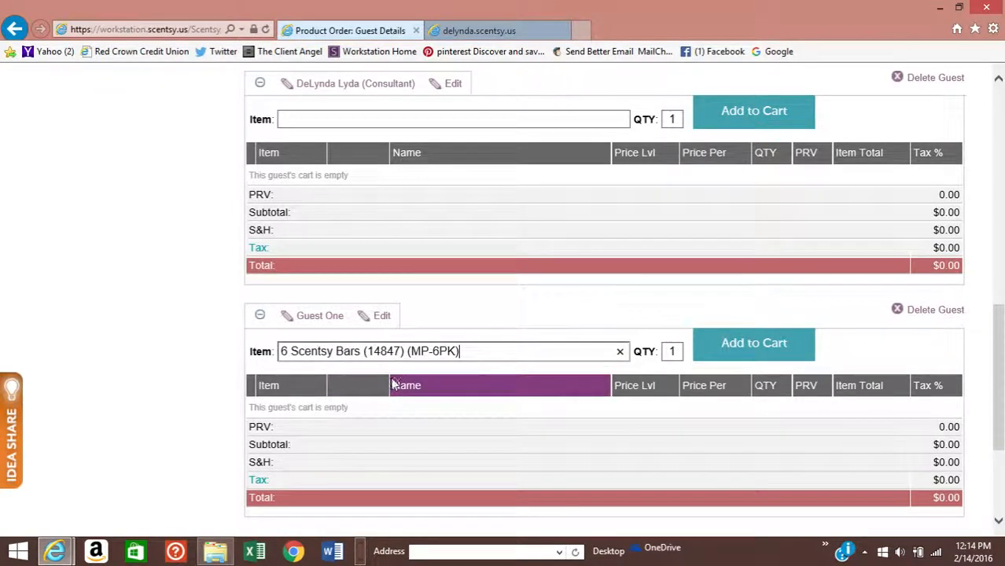
left_click(792, 351)
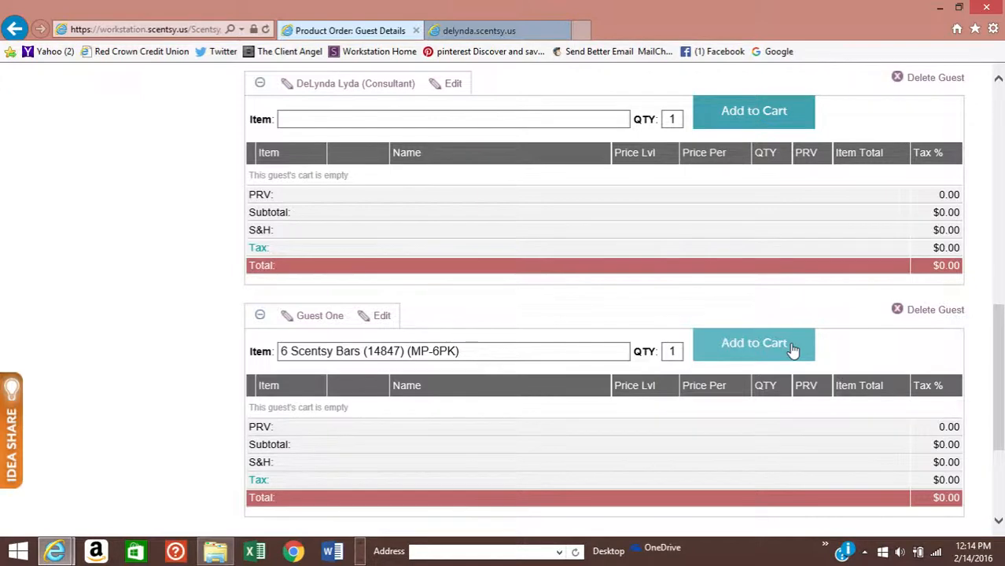
left_click(784, 349)
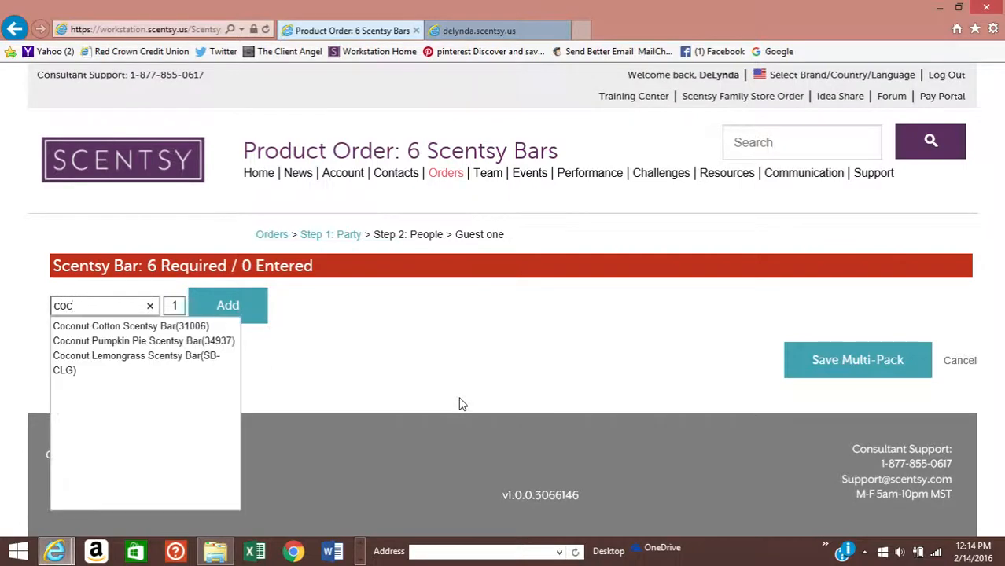
- Add Coconut Lemongrass, Luna and two Jammy Time bars to the multipack
left_click(179, 355)
left_click(266, 307)
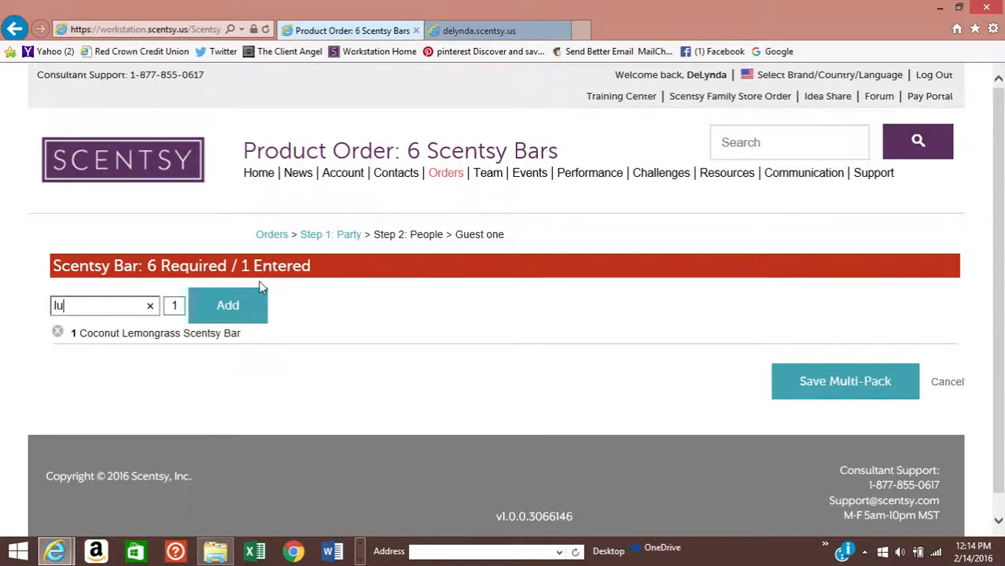
left_click(90, 347)
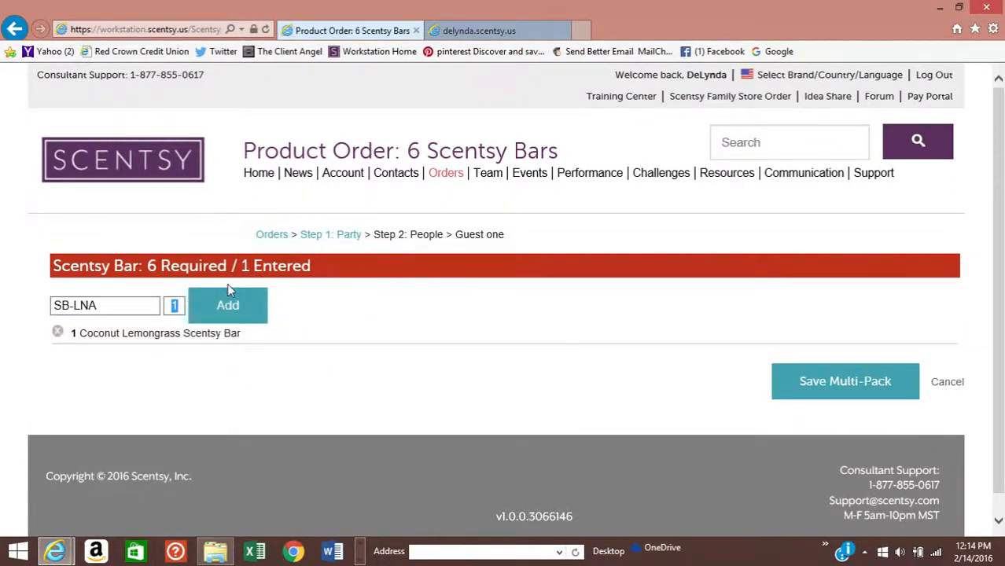
left_click(258, 316)
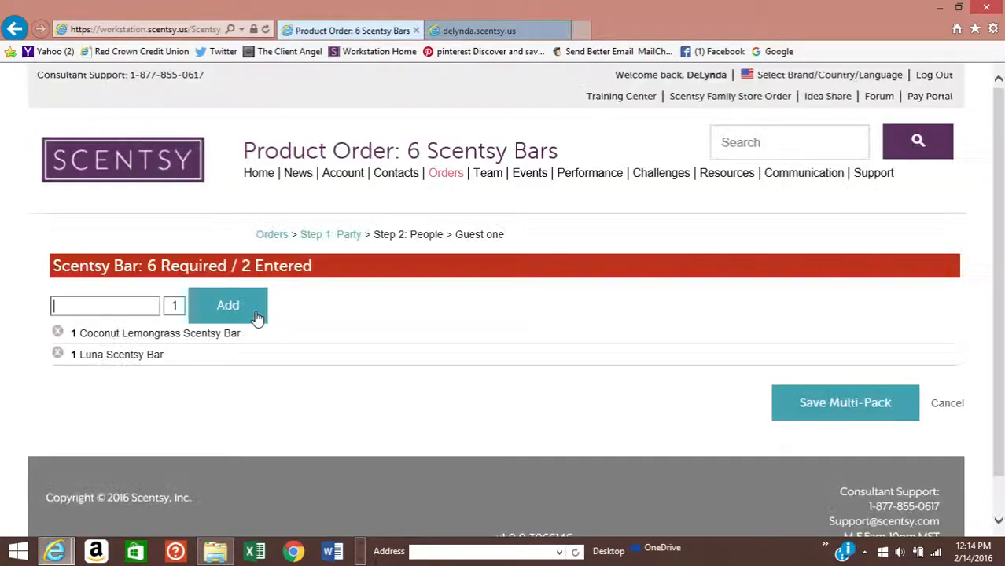
type("jammy")
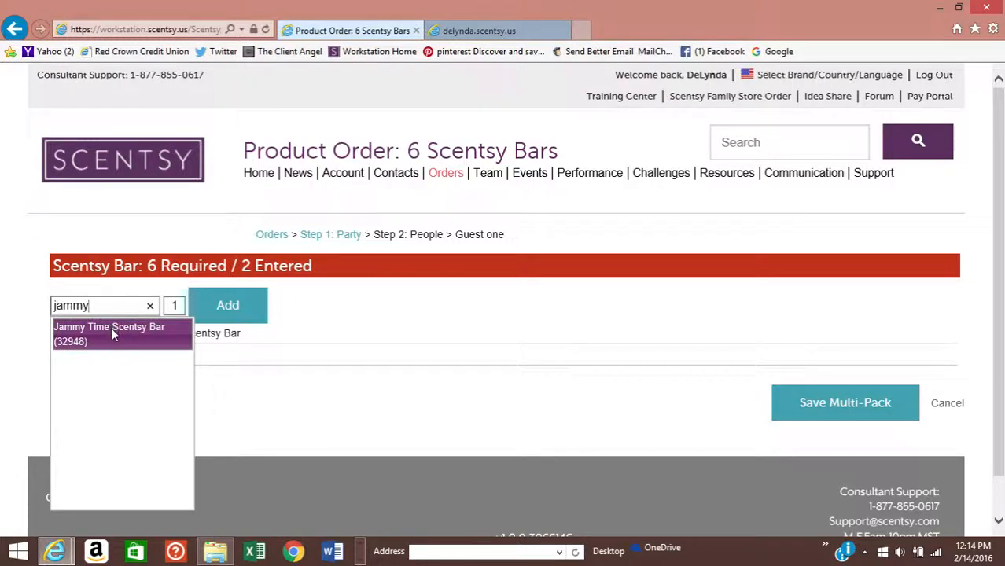
left_click(111, 327)
type("2")
left_click(225, 305)
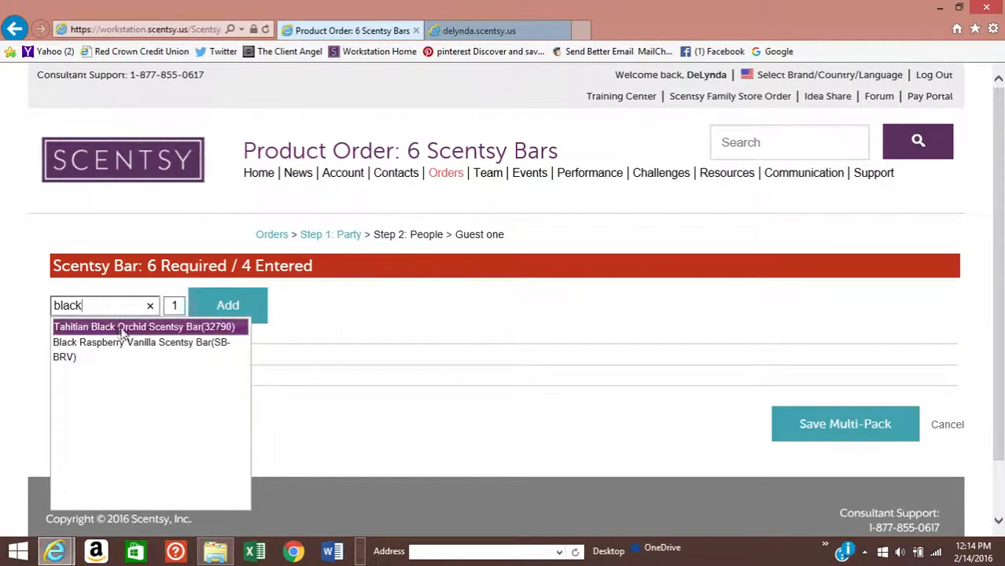
- Add Black Raspberry Vanilla and Mochadoodle bars, then save the completed multipack
left_click(120, 348)
left_click(248, 318)
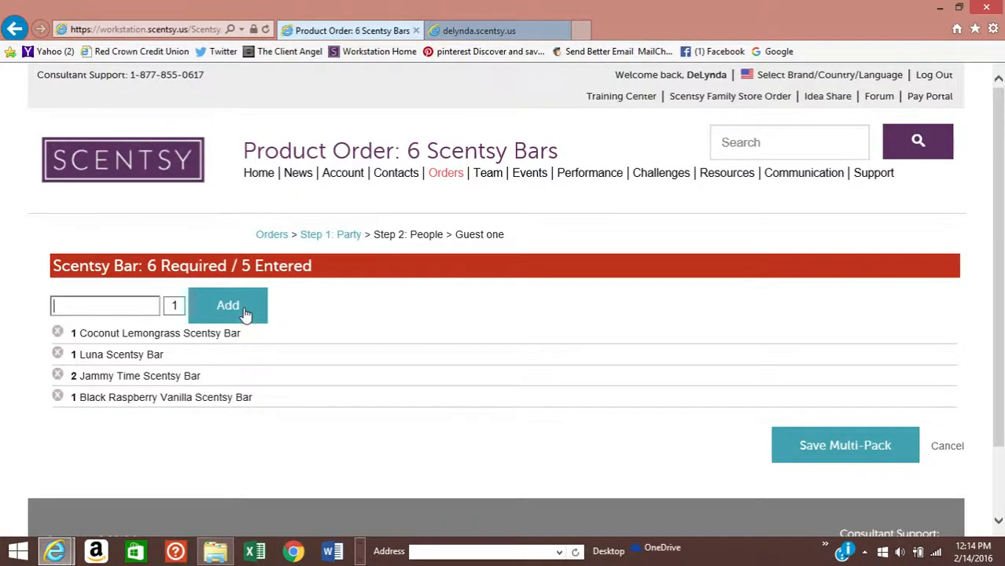
type("moch")
left_click(148, 330)
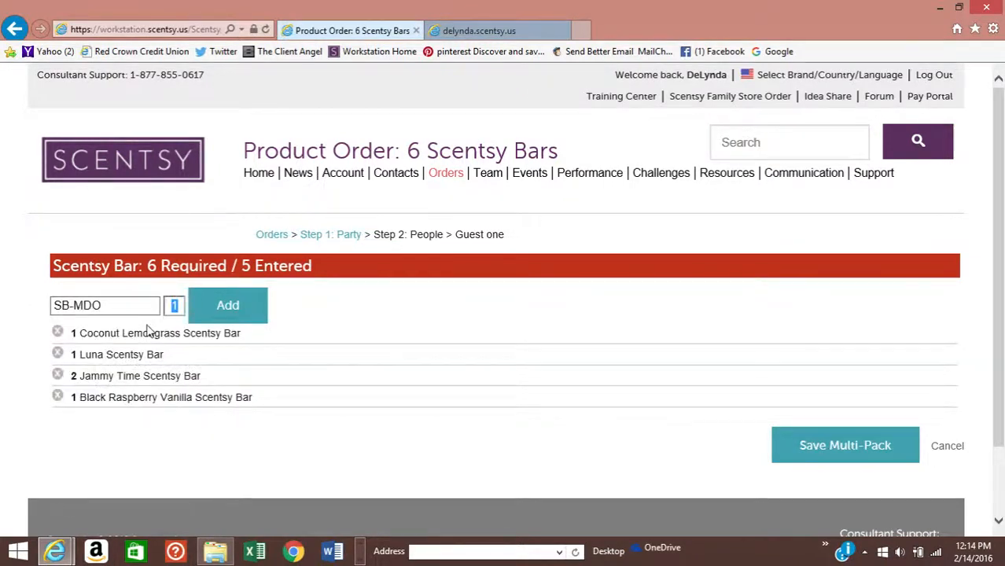
left_click(234, 307)
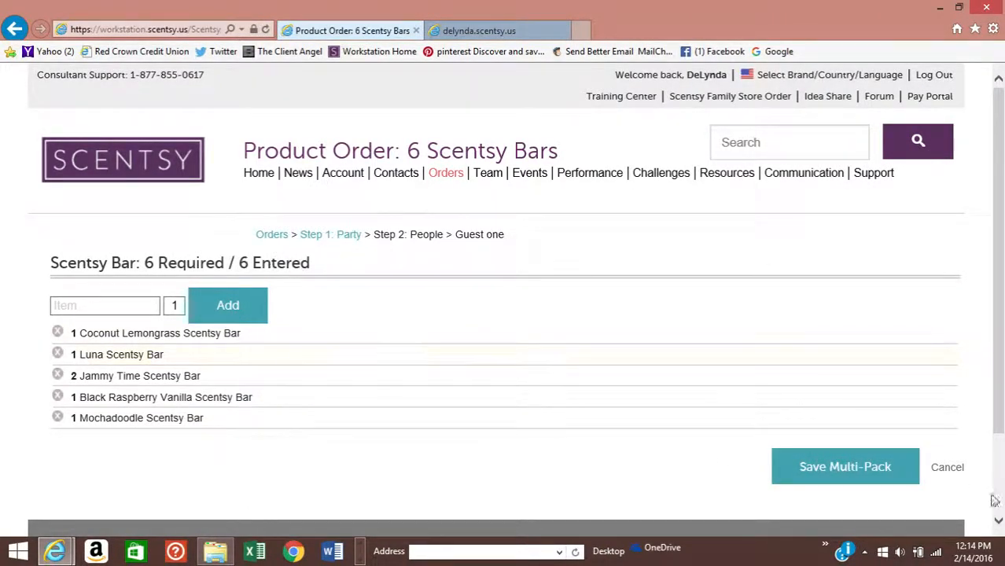
left_click(836, 469)
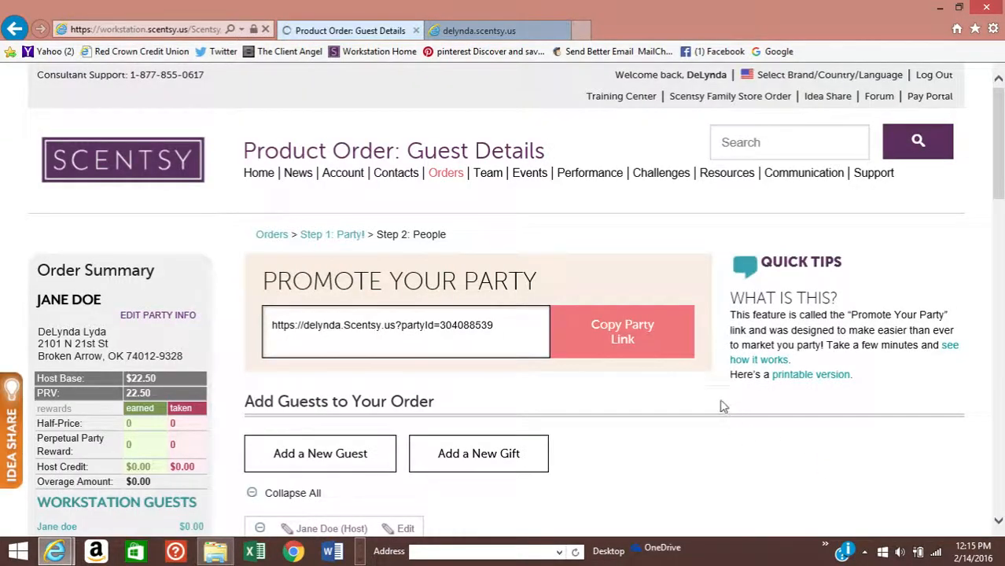
- Review Guest One's six-bar cart totalling $29.39, then start adding another guest
scroll(722, 405, "down", 10)
scroll(723, 405, "up", 6)
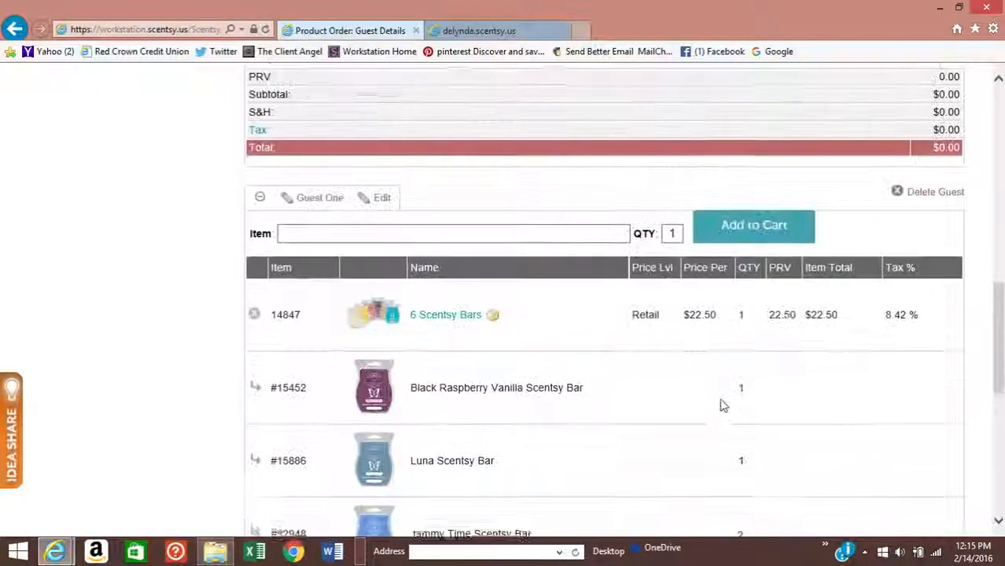
scroll(403, 307, "down", 3)
scroll(403, 307, "down", 2)
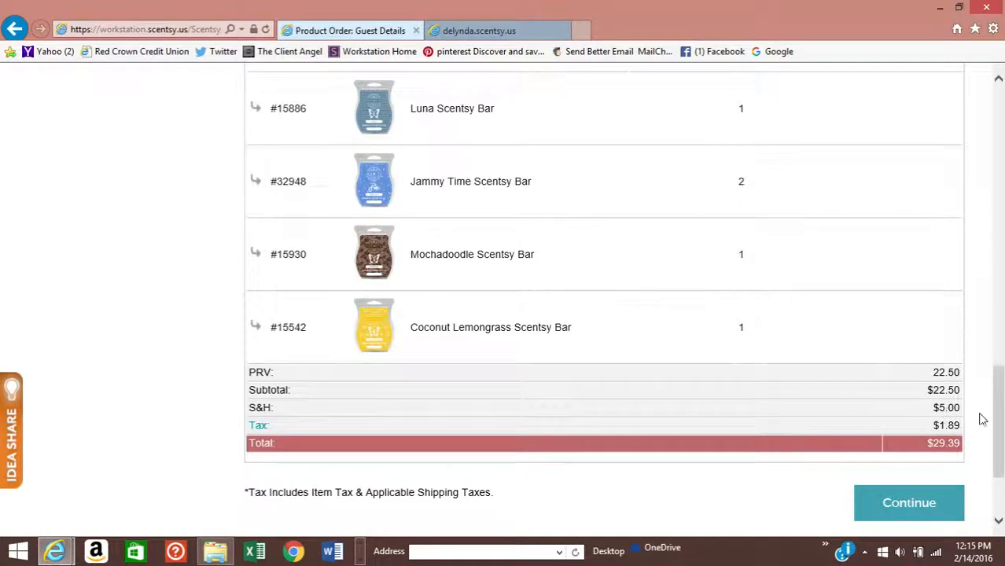
scroll(595, 379, "up", 4)
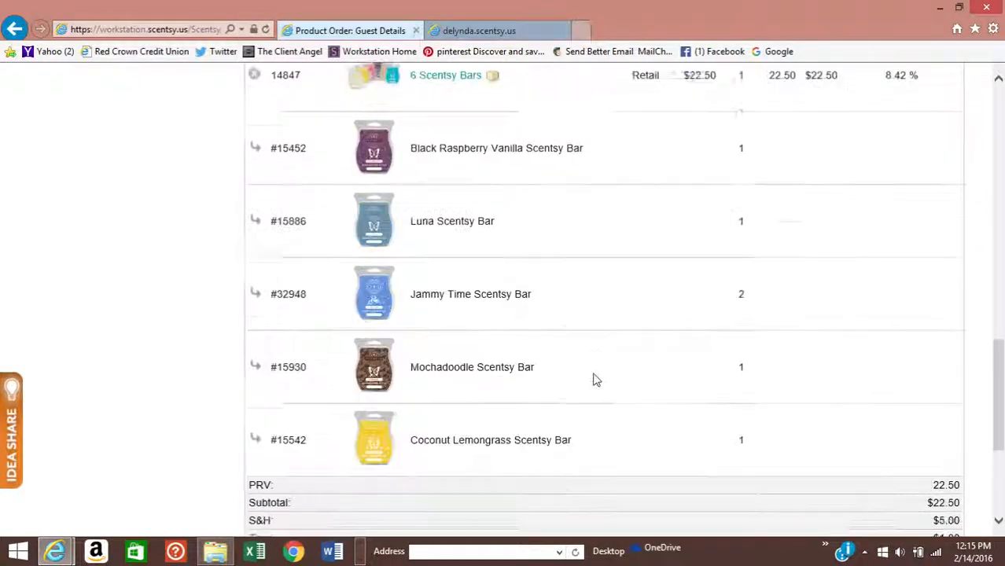
scroll(595, 380, "down", 2)
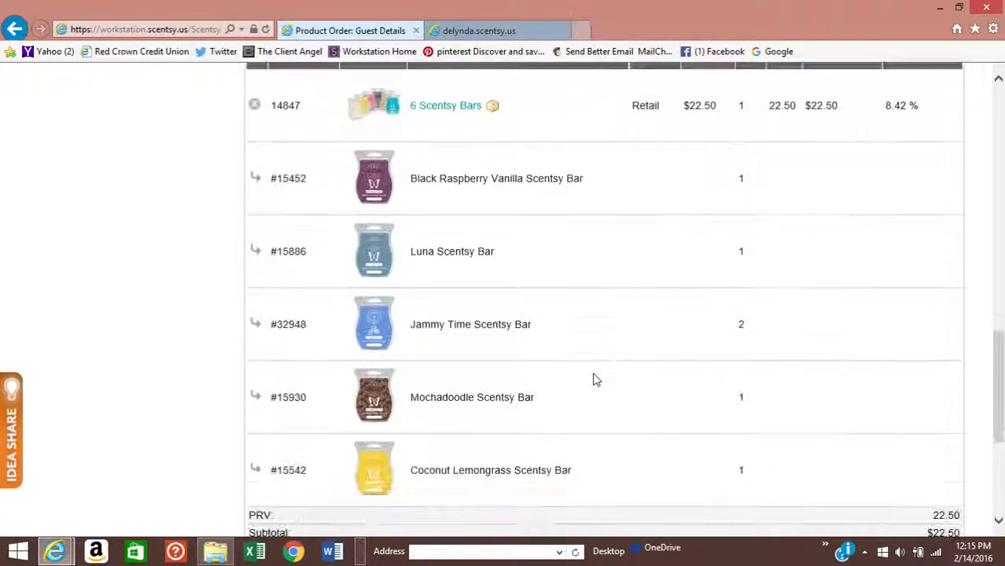
scroll(595, 380, "down", 1)
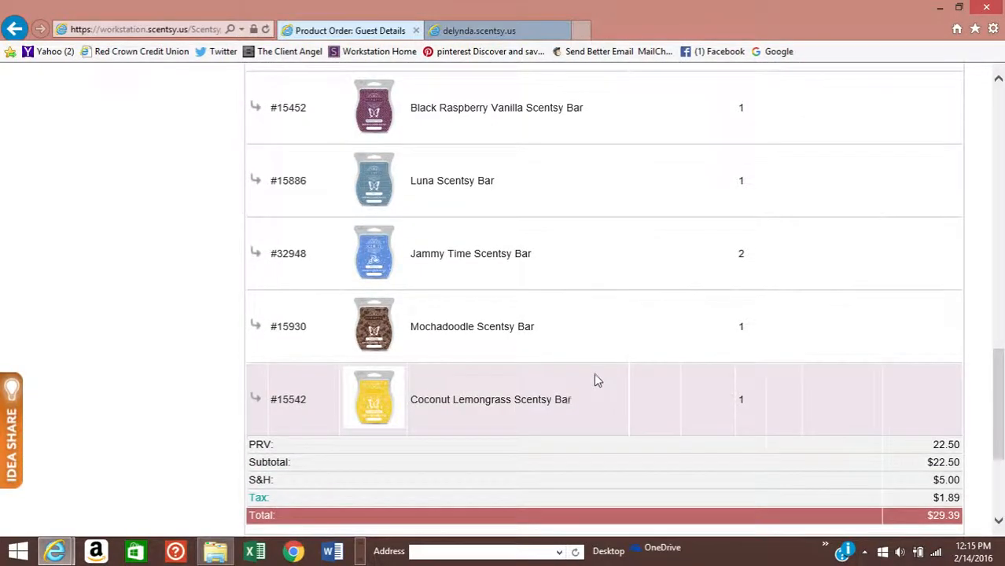
scroll(595, 382, "down", 1)
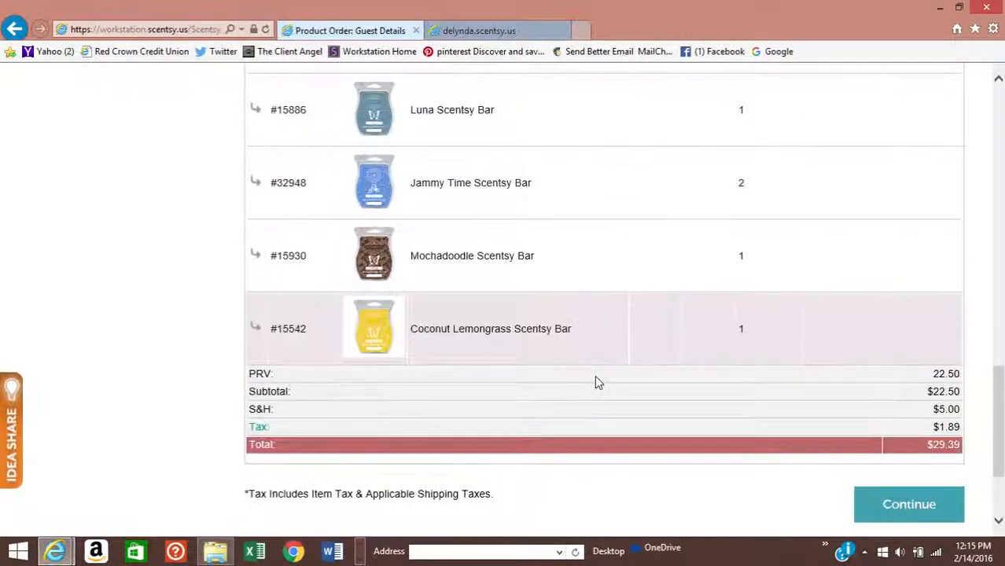
scroll(595, 382, "up", 8)
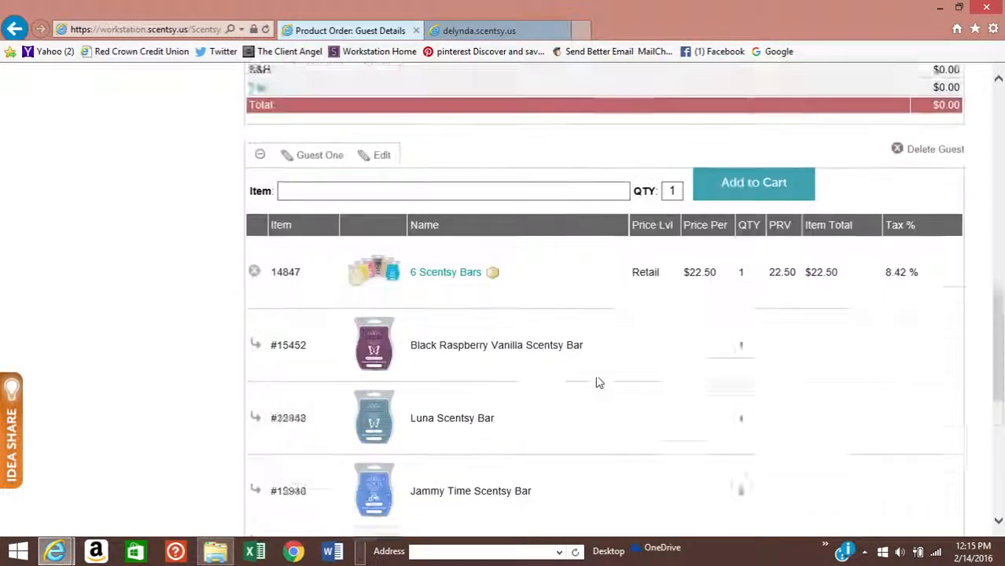
scroll(596, 382, "up", 3)
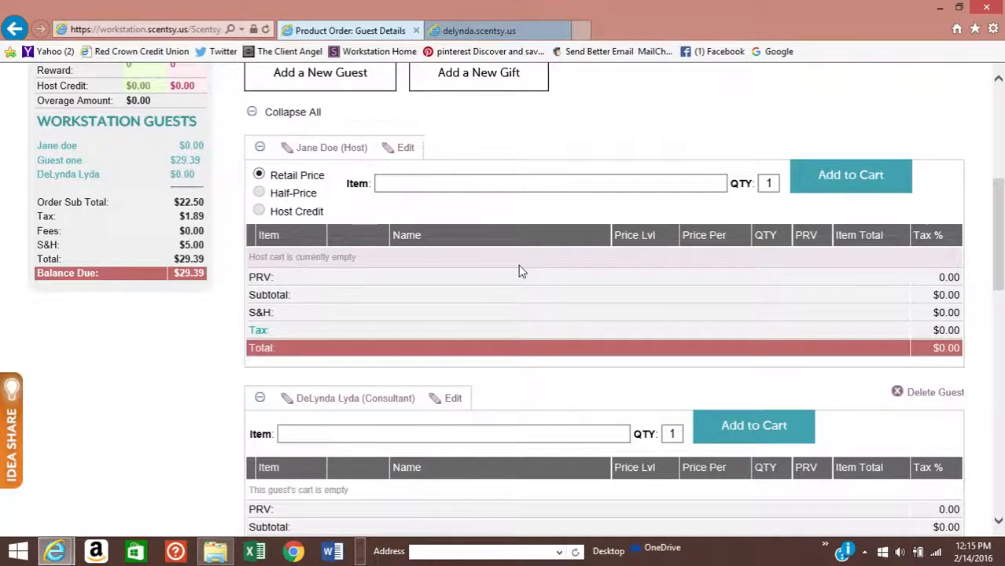
scroll(519, 271, "up", 1)
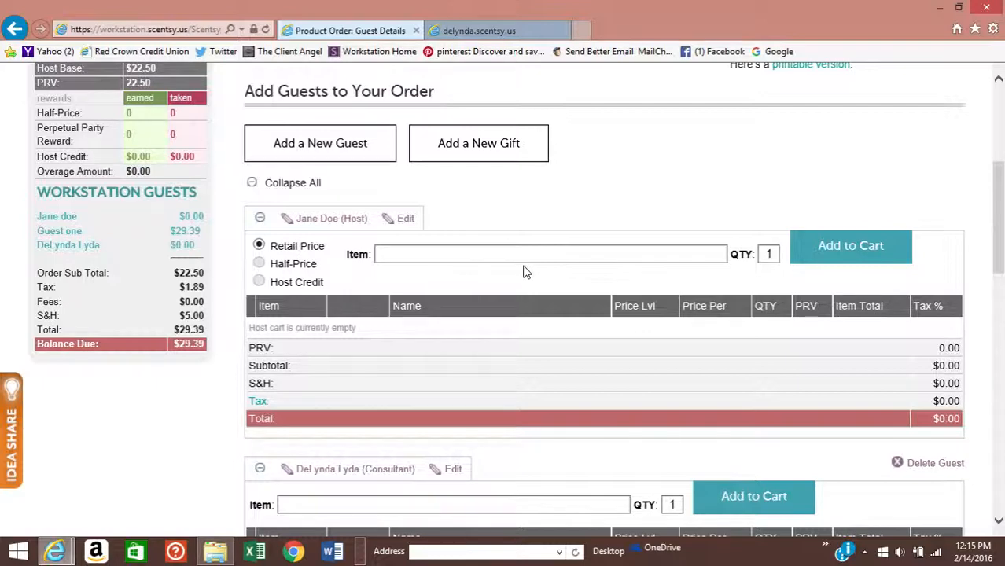
scroll(525, 272, "down", 1)
scroll(525, 272, "up", 1)
left_click(284, 142)
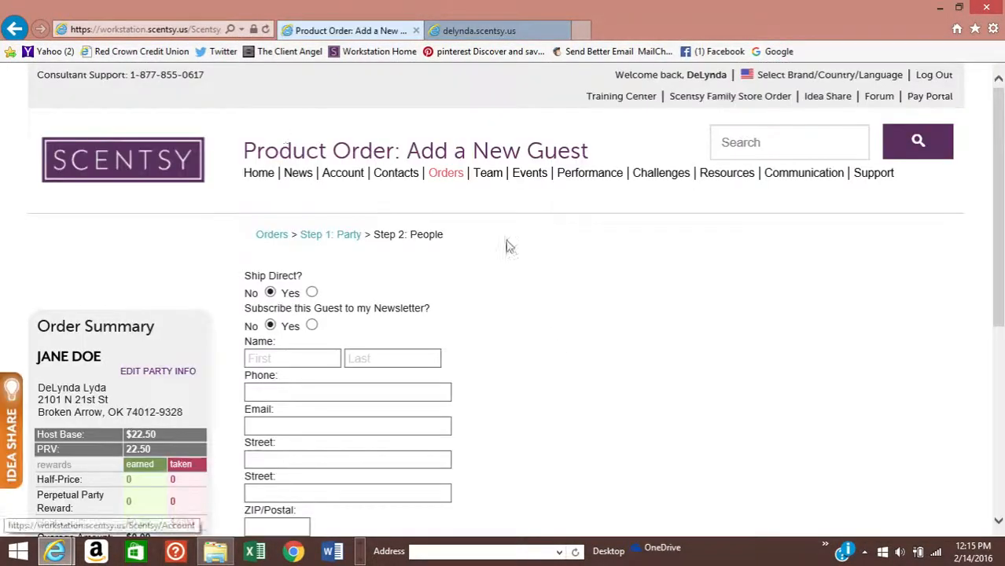
- Create guest 'Guest Two' and save back to the carts
left_click(274, 359)
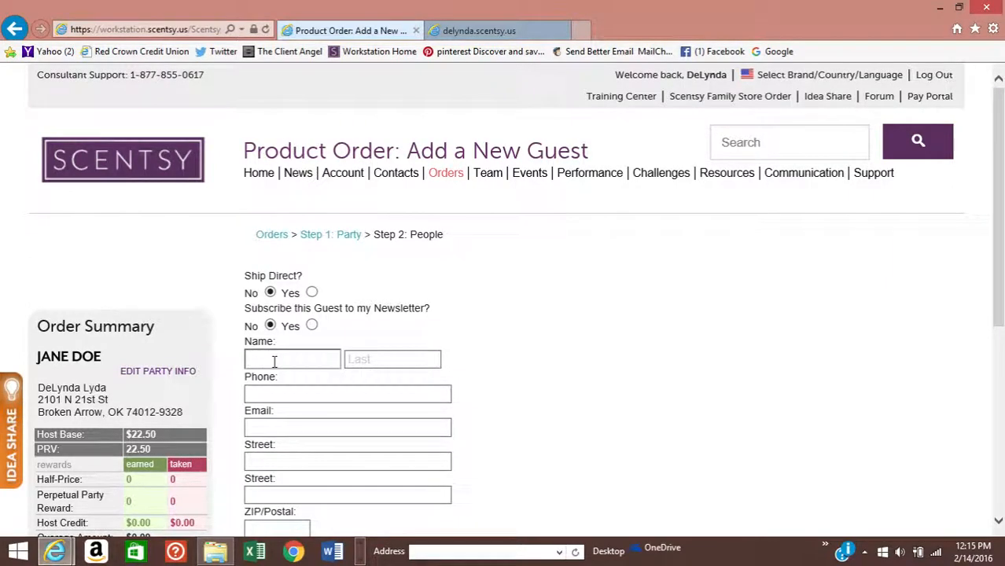
type("Guest")
key("Tab")
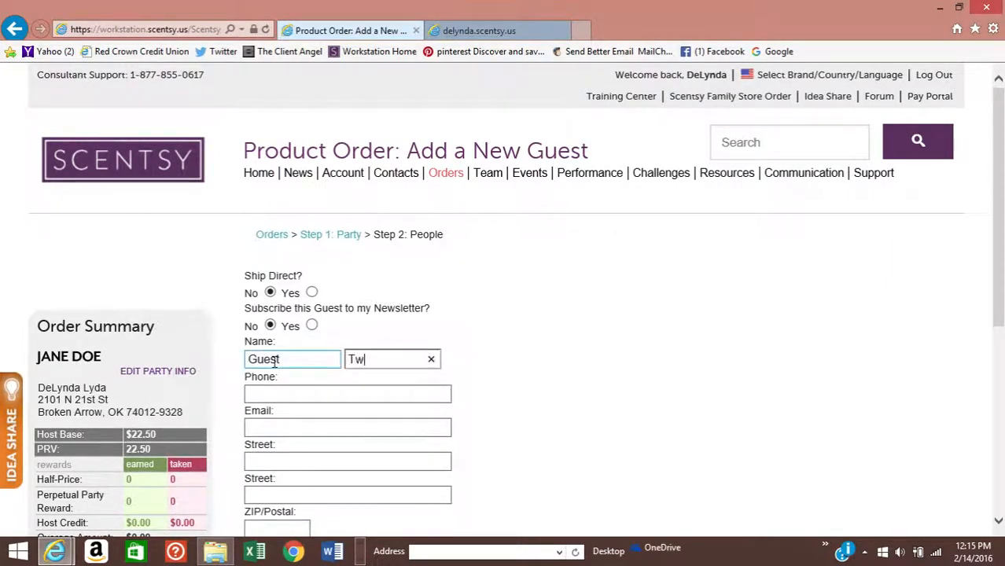
type("Two")
scroll(310, 358, "down", 3)
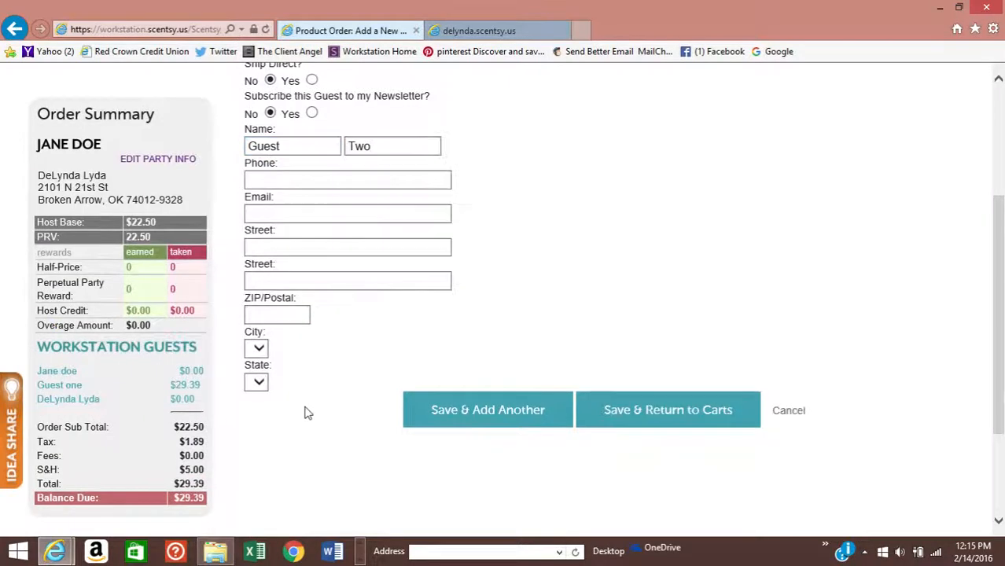
left_click(693, 425)
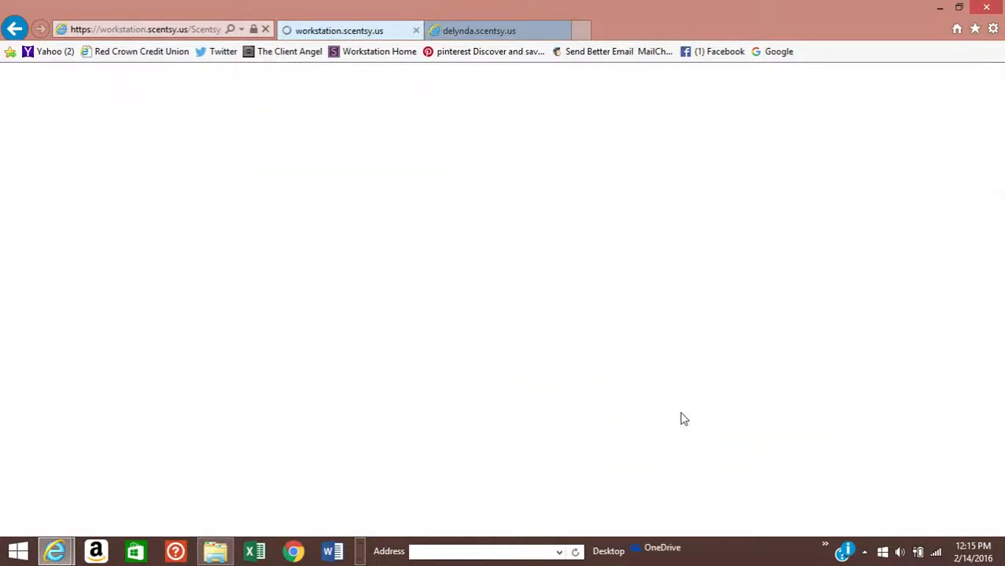
- Search for 'diffuser' in Guest Two's Item field
scroll(459, 364, "down", 3)
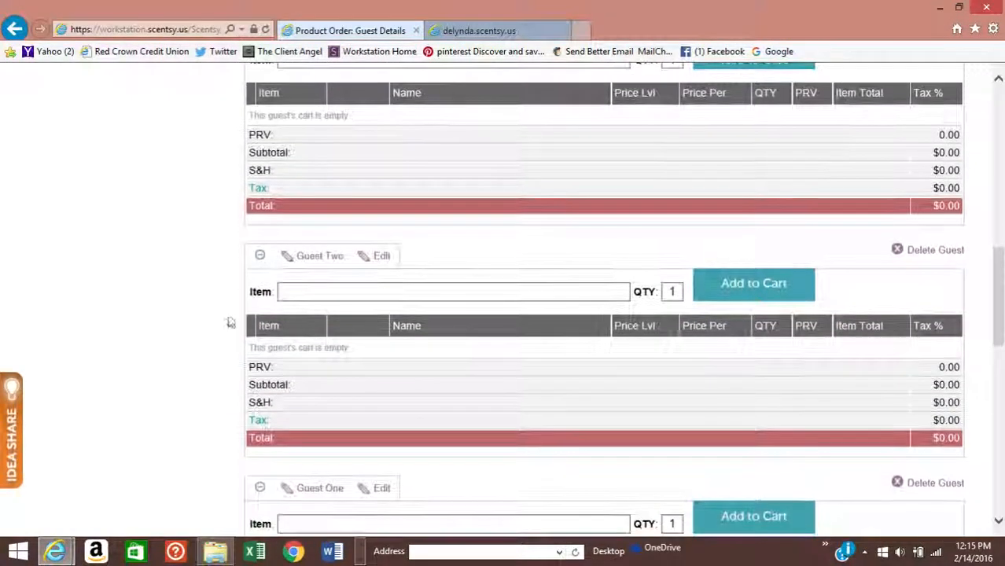
left_click(300, 292)
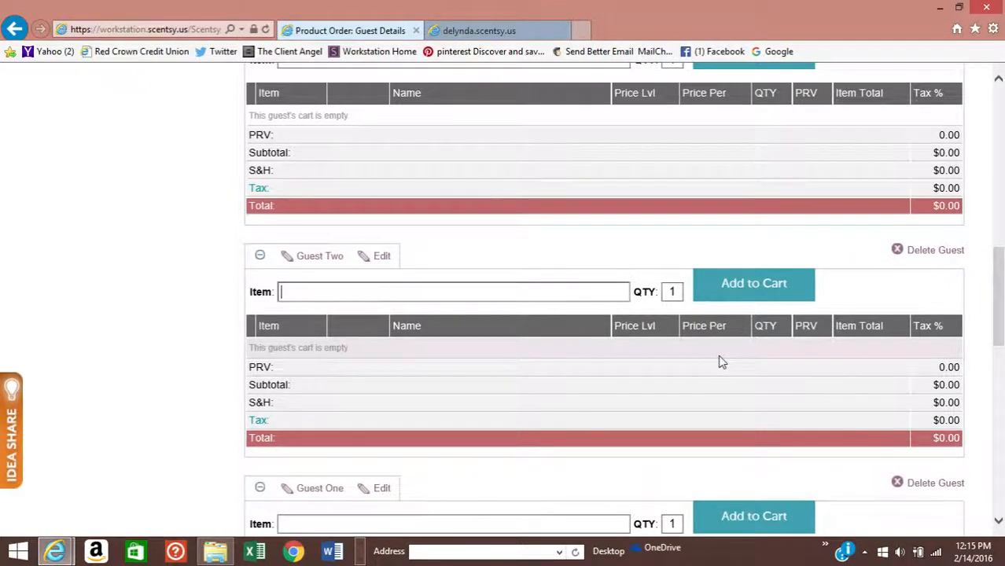
type("diffuser")
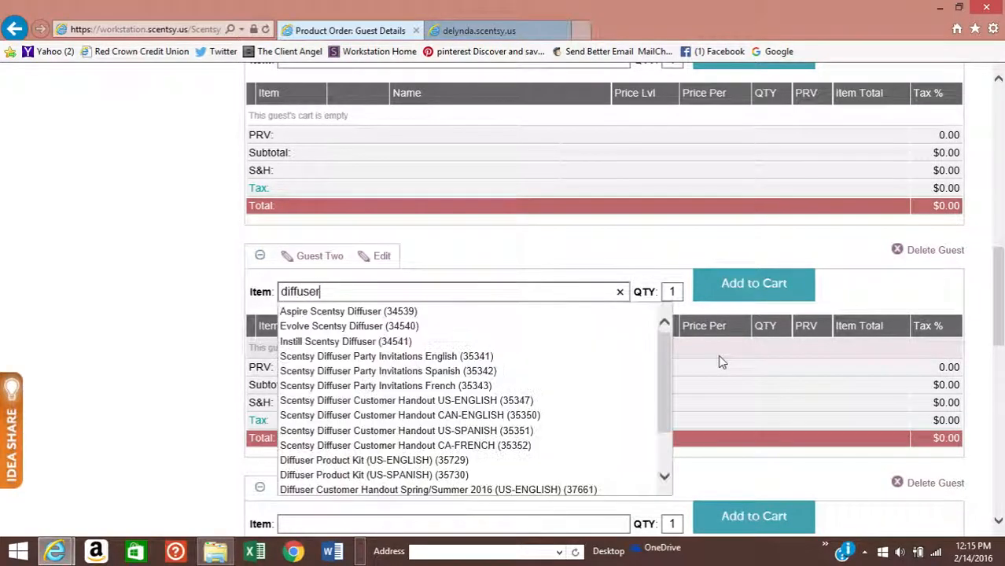
- Add the Aspire Scentsy Diffuser (34539) to Guest Two's cart, totalling $138.55
left_click(504, 313)
left_click(731, 283)
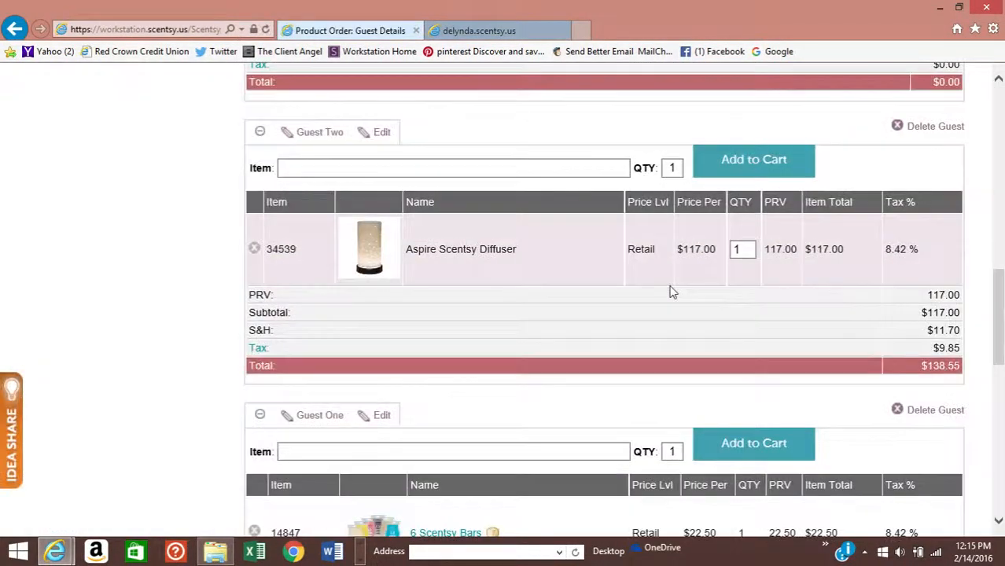
scroll(672, 288, "down", 1)
scroll(569, 294, "up", 3)
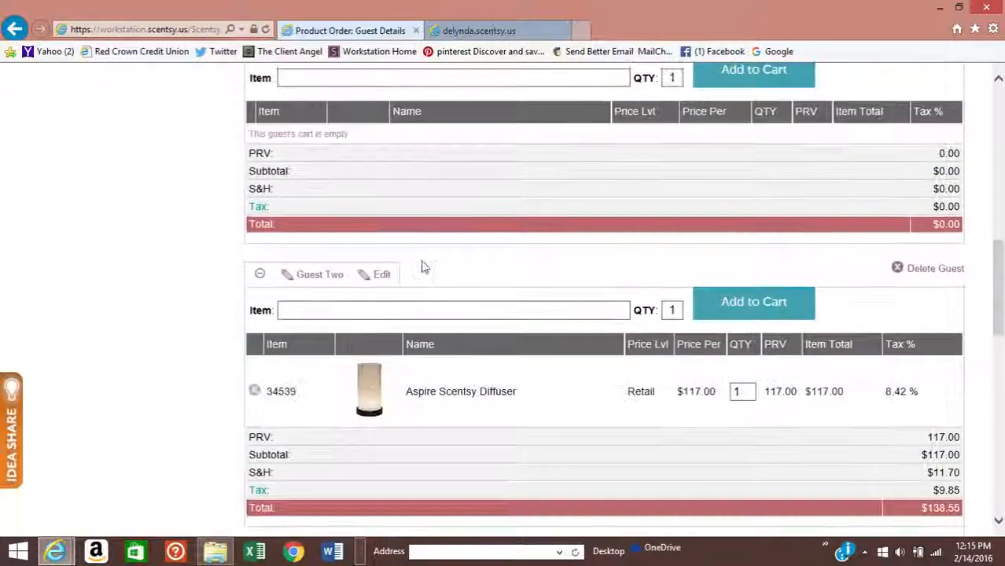
scroll(424, 265, "down", 1)
scroll(425, 267, "up", 9)
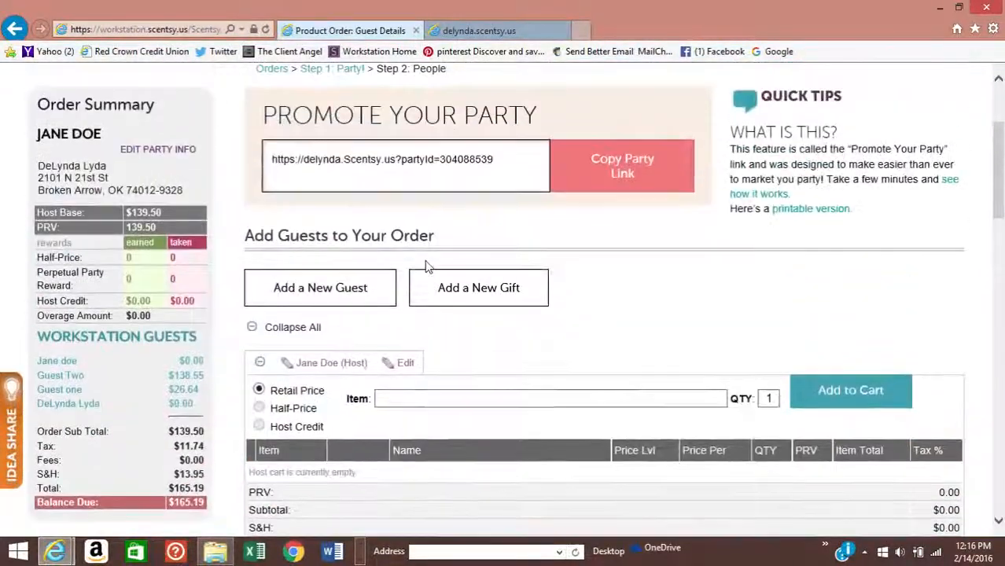
scroll(425, 267, "up", 1)
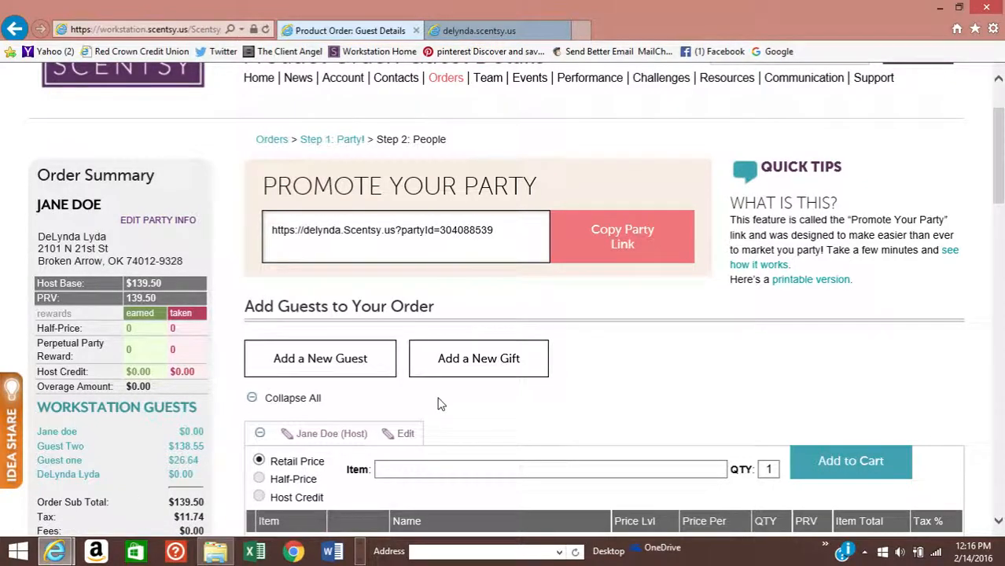
scroll(441, 404, "down", 10)
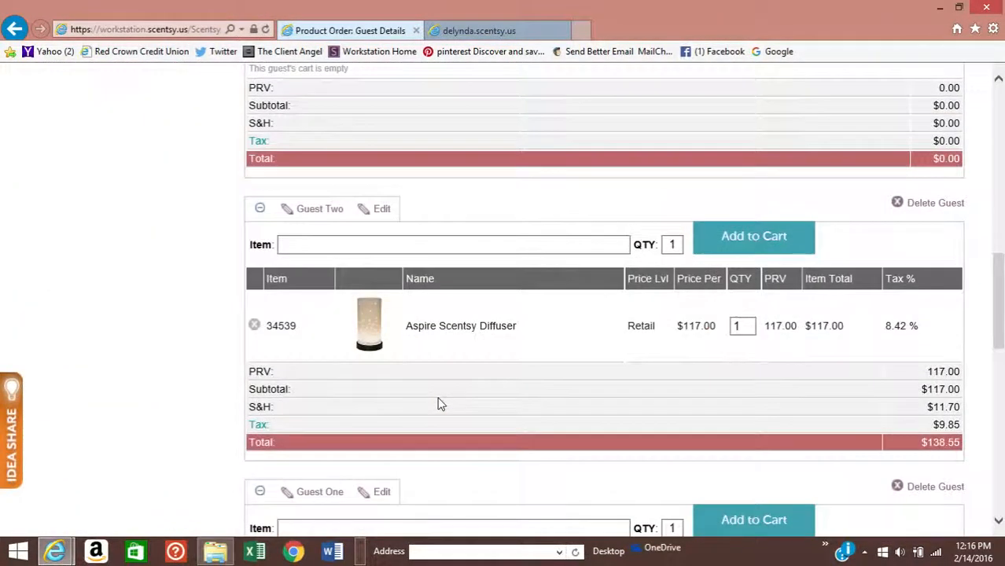
- Try adding 'rest' as another item for Guest Two, which is rejected as an invalid sku
left_click(297, 243)
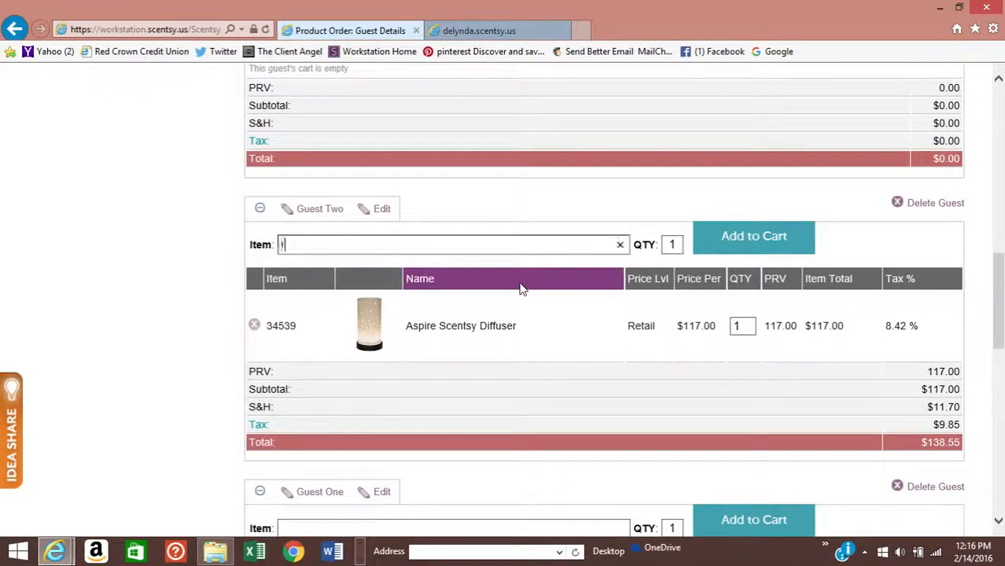
type("rest")
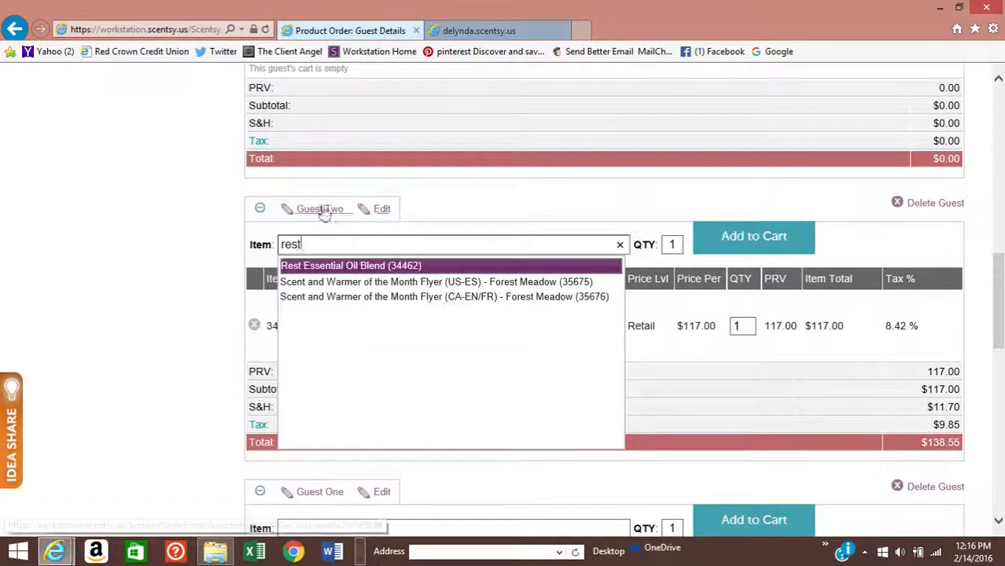
left_click(794, 236)
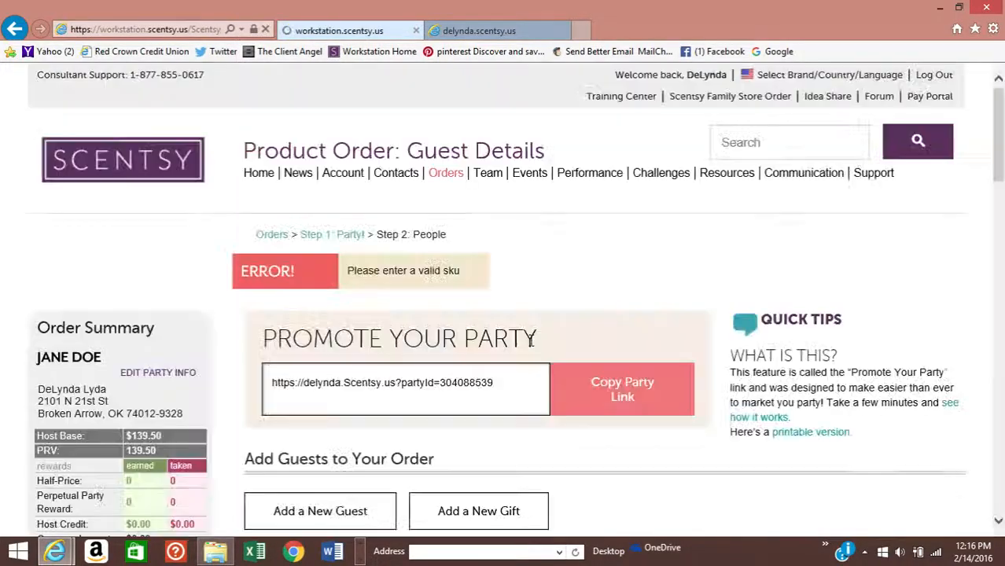
- Add Rest Essential Oil Blend (34462) to Guest Two's cart, raising the total to $164.13
scroll(531, 343, "down", 10)
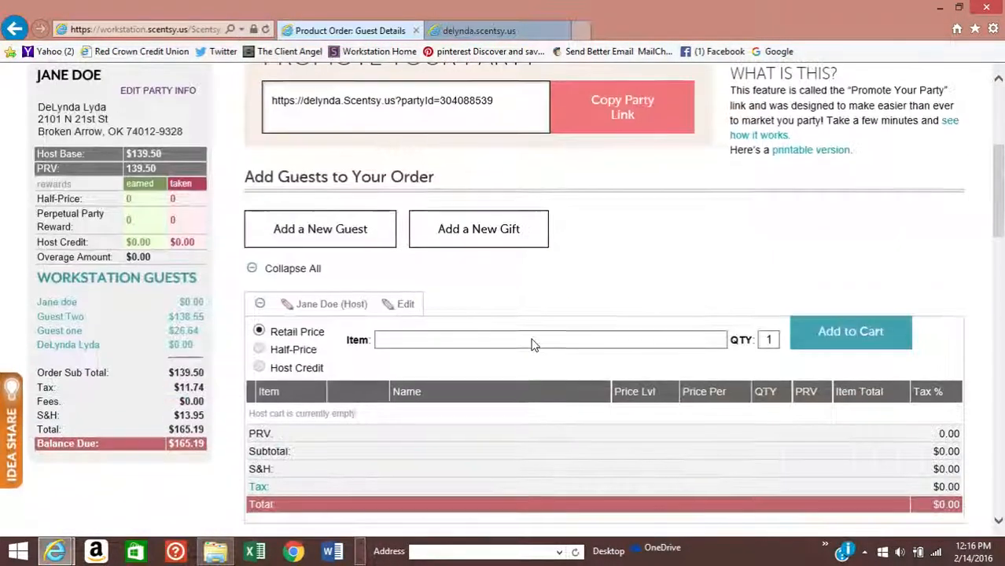
scroll(532, 342, "down", 5)
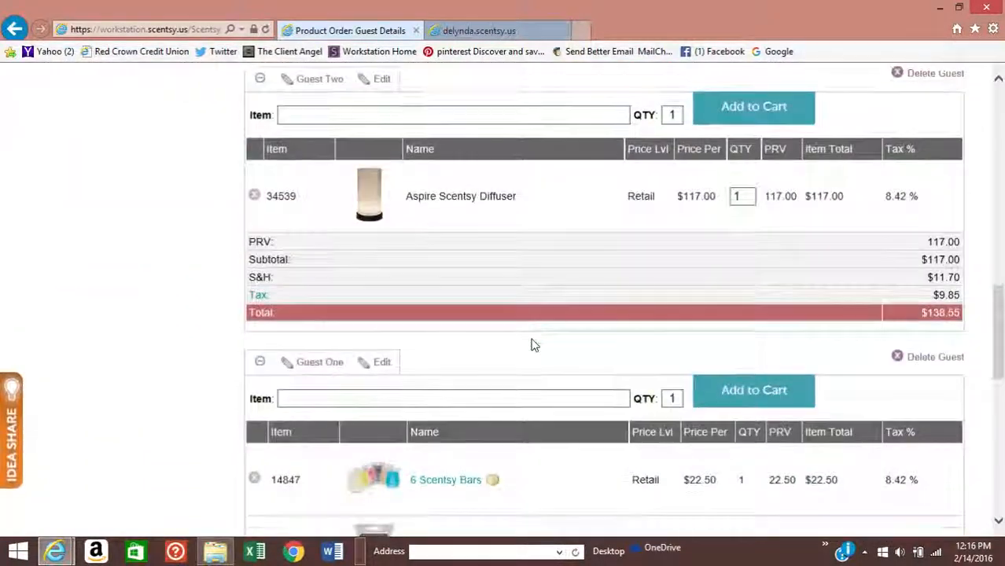
scroll(531, 345, "up", 6)
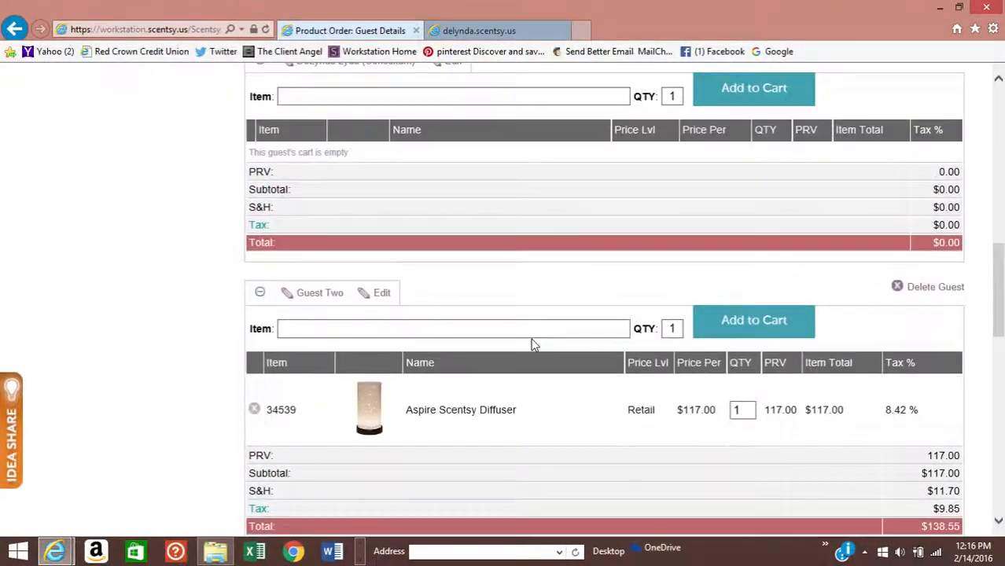
scroll(531, 338, "up", 5)
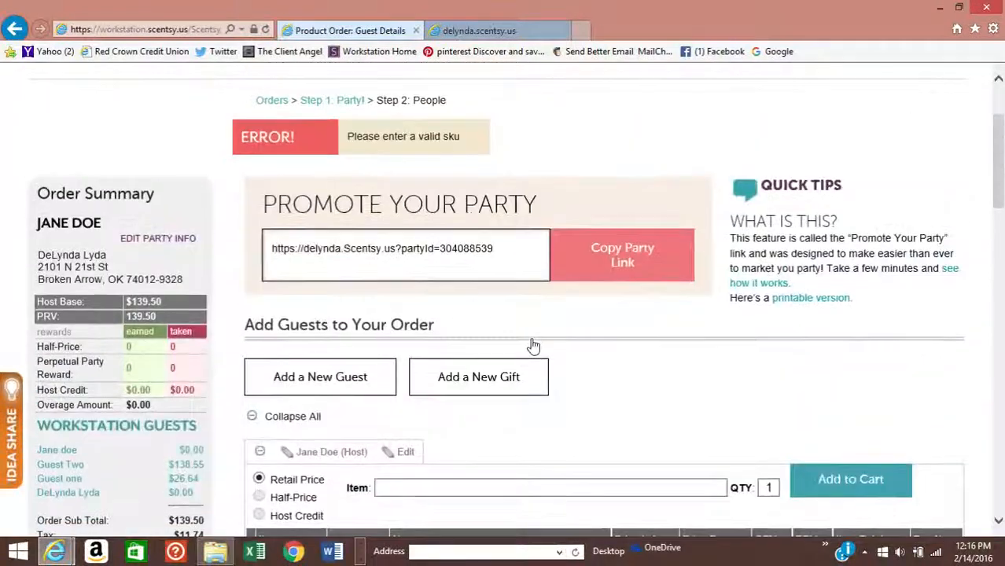
scroll(531, 342, "down", 10)
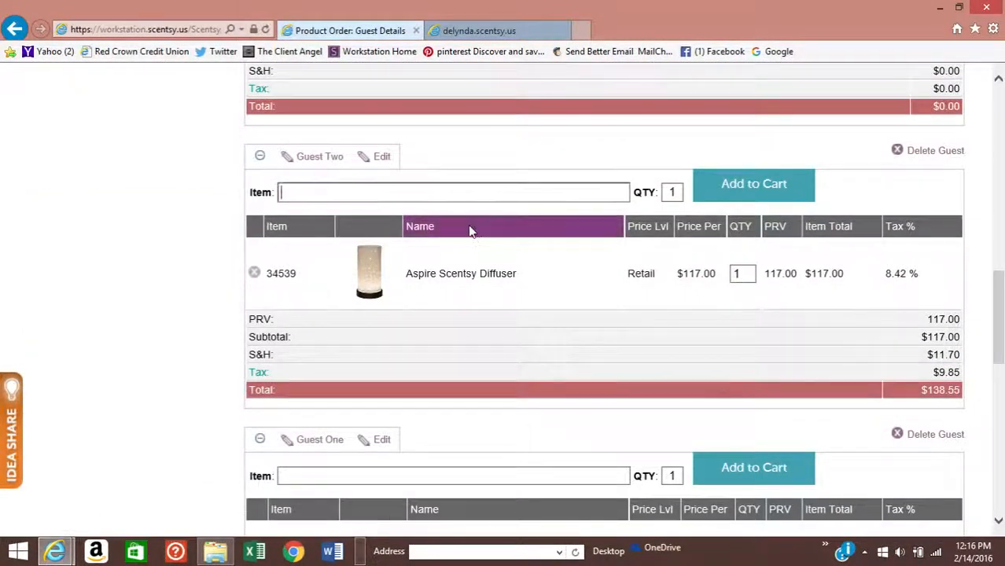
scroll(471, 227, "down", 3)
scroll(470, 230, "up", 3)
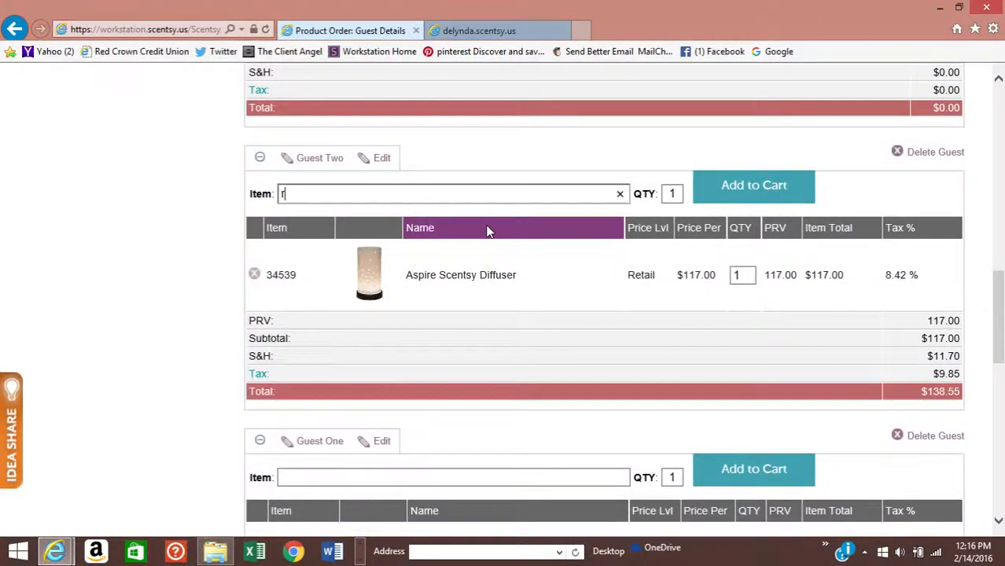
left_click(365, 216)
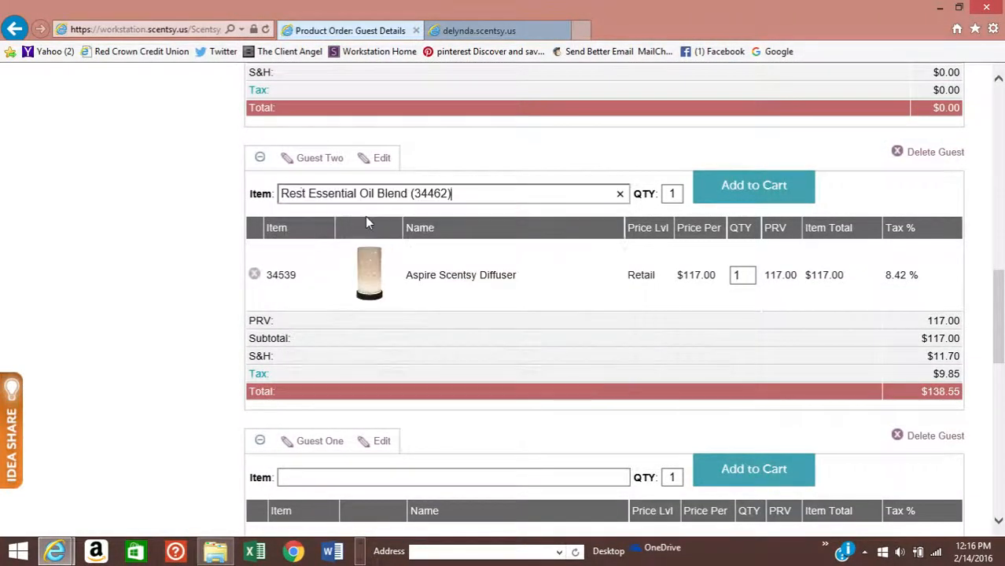
left_click(755, 196)
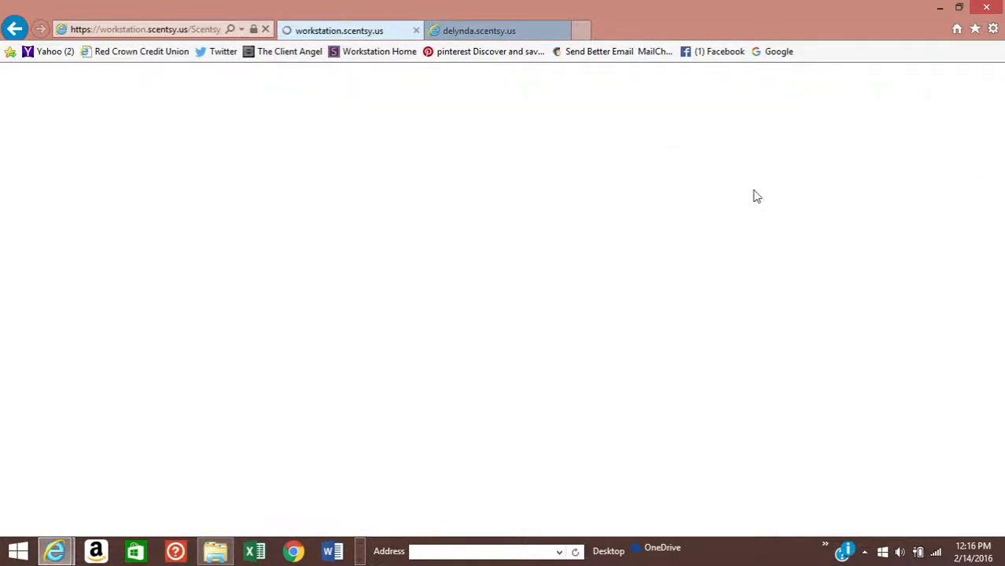
- Go down to Guest One's cart to enter a new item
scroll(750, 200, "up", 10)
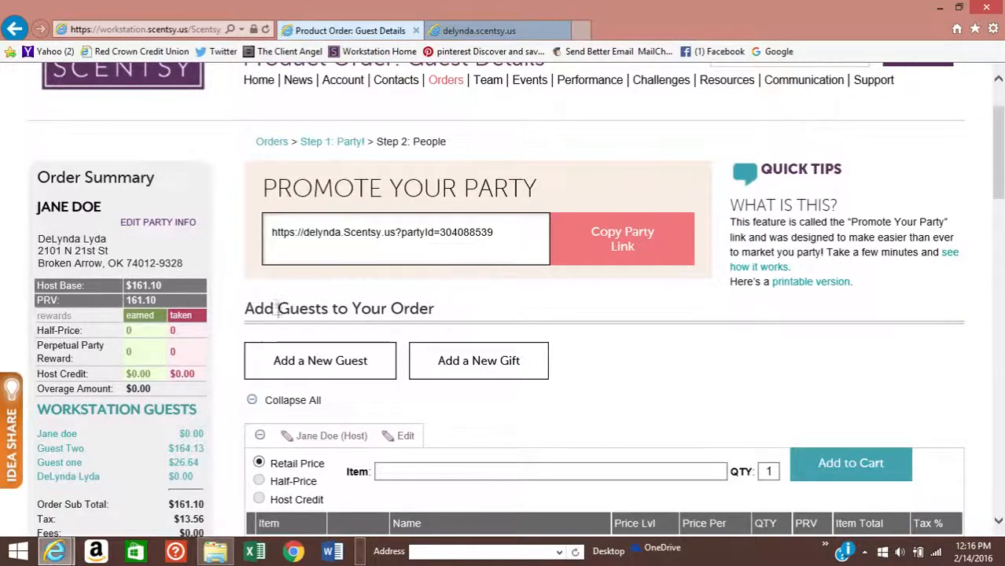
scroll(770, 413, "down", 4)
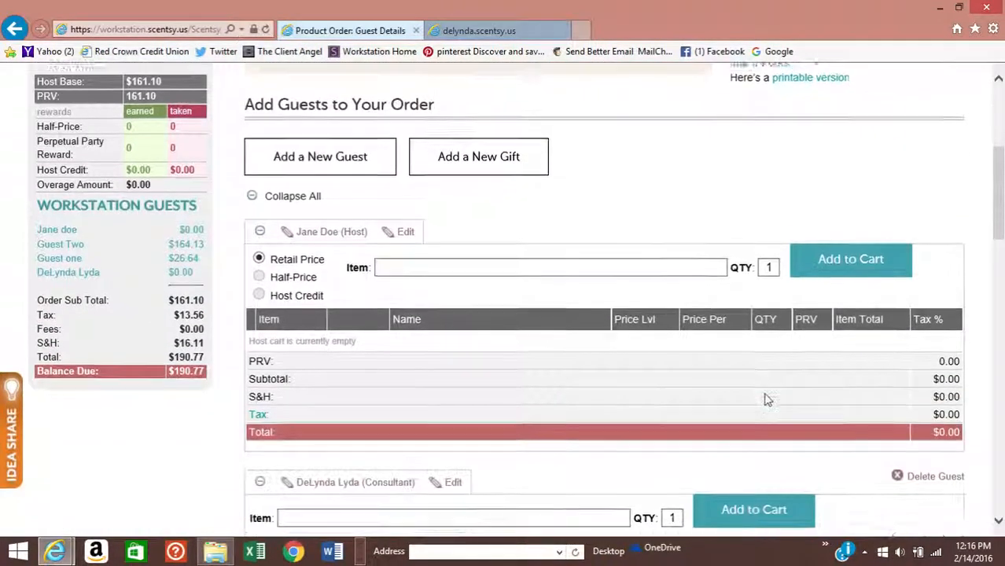
scroll(767, 400, "down", 2)
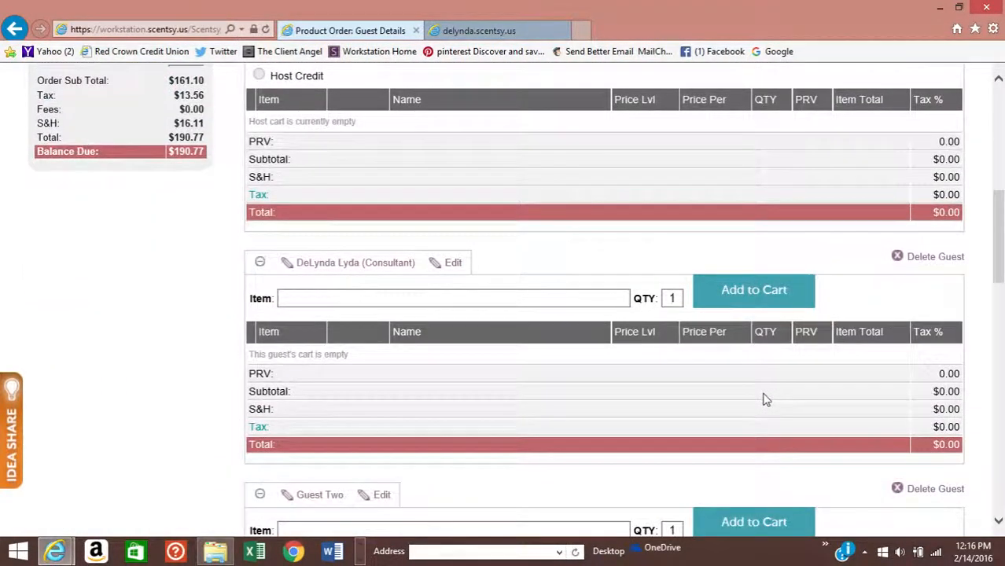
scroll(767, 401, "down", 3)
scroll(767, 400, "down", 4)
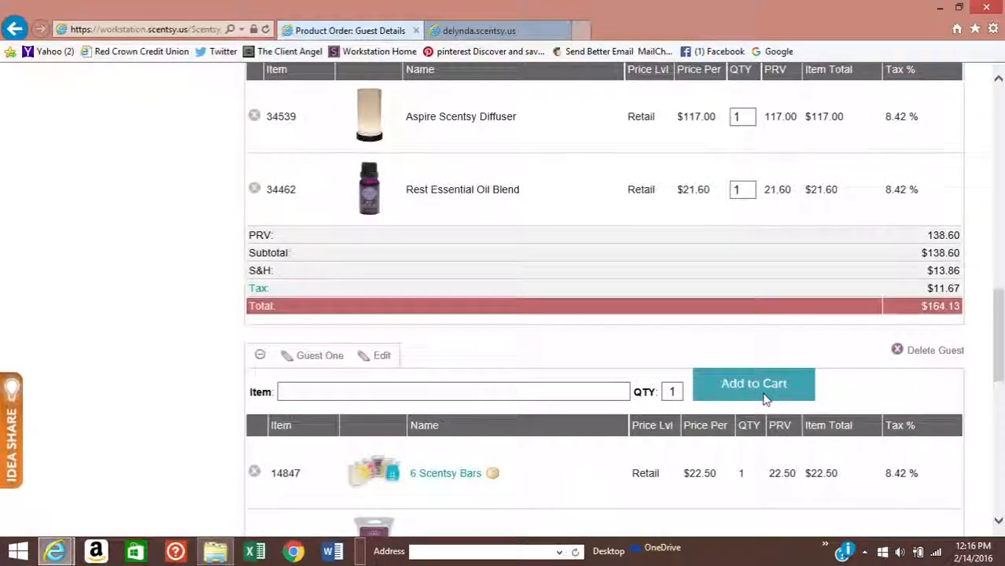
scroll(763, 400, "down", 1)
left_click(350, 324)
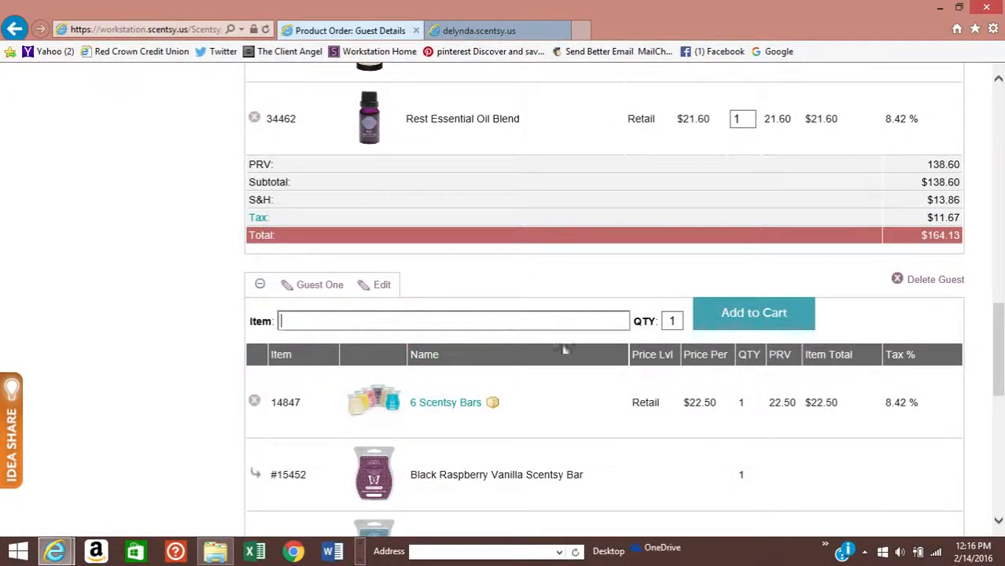
- Add Scentsy Companion System - Lampshade (30615), quantity 1, to Guest One's order
type("laundry")
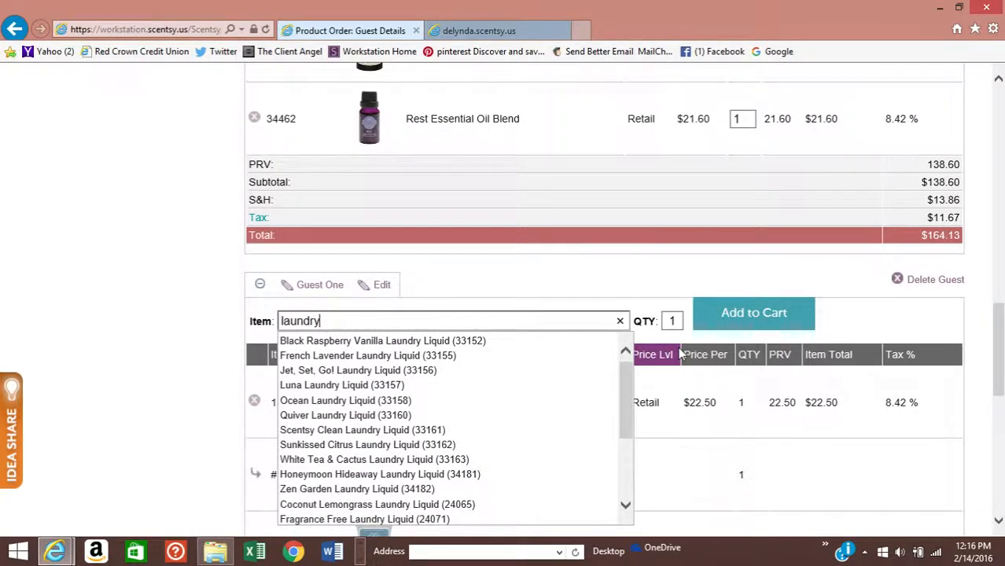
key("BackSpace")
key("BackSpace")
key("BackSpace")
key("BackSpace")
key("BackSpace")
key("BackSpace")
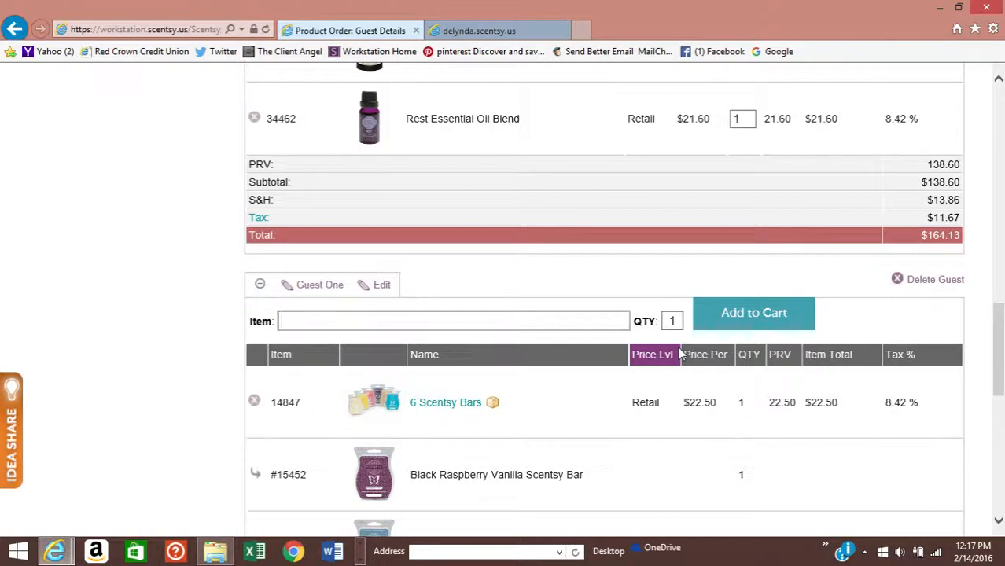
type("scentsy")
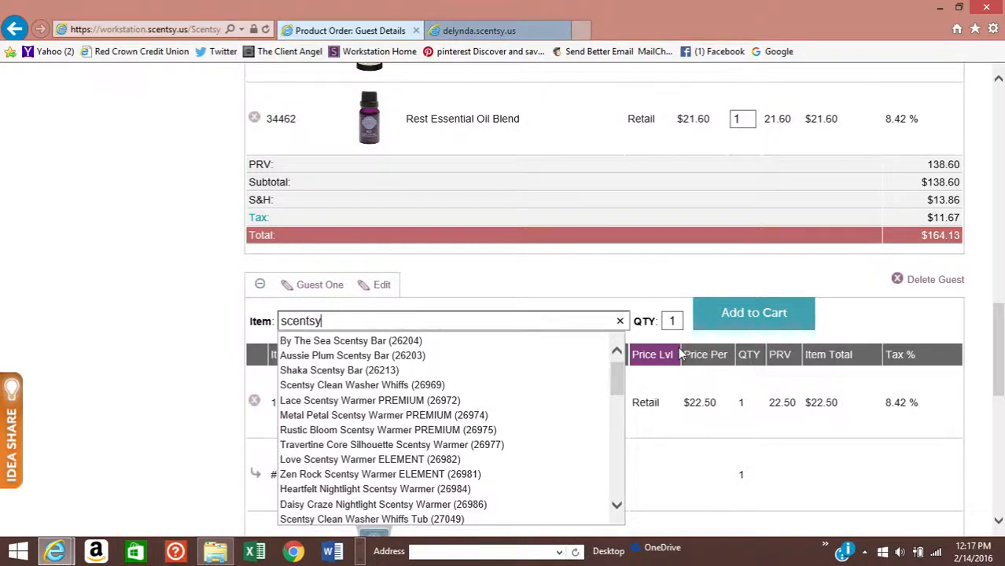
type("compa")
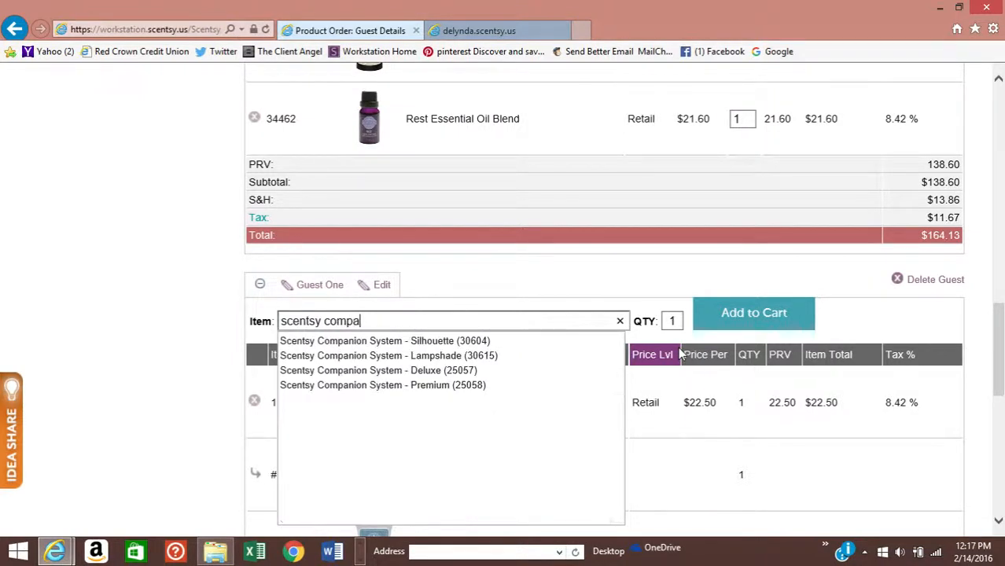
left_click(450, 358)
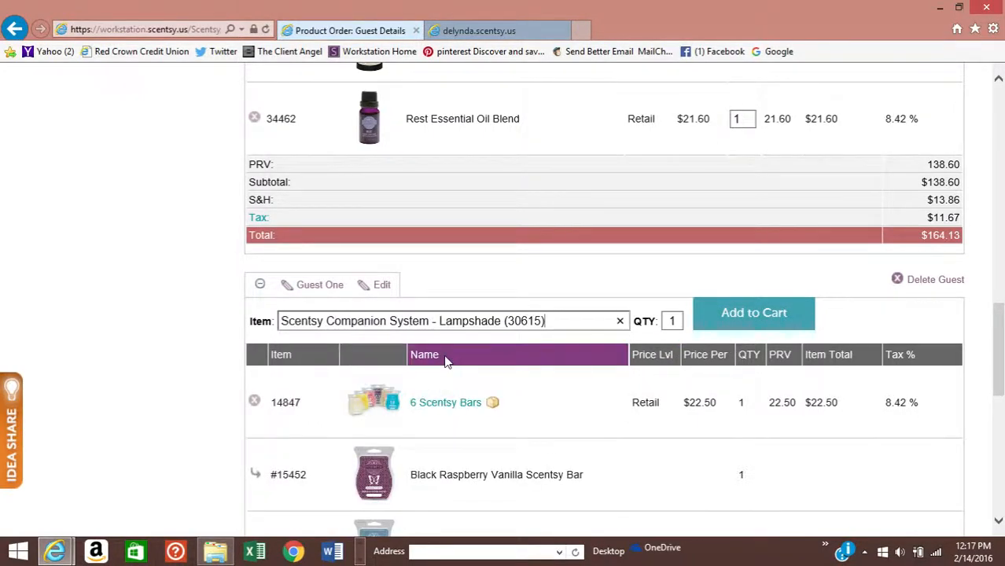
left_click(752, 314)
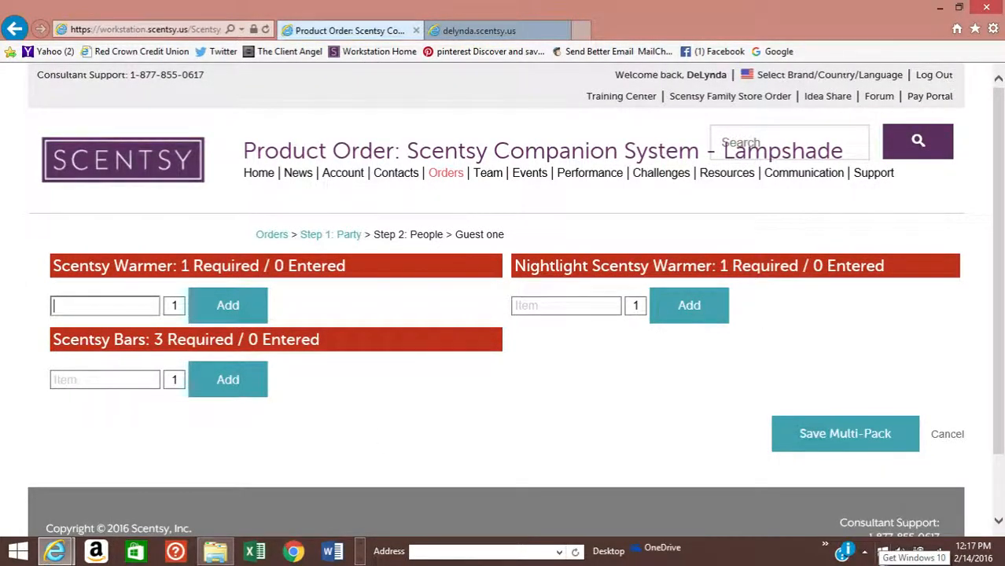
- Add the Cream Diamond Lampshade warmer and the Charity Nightlight warmer to the Companion System pack
type("cream")
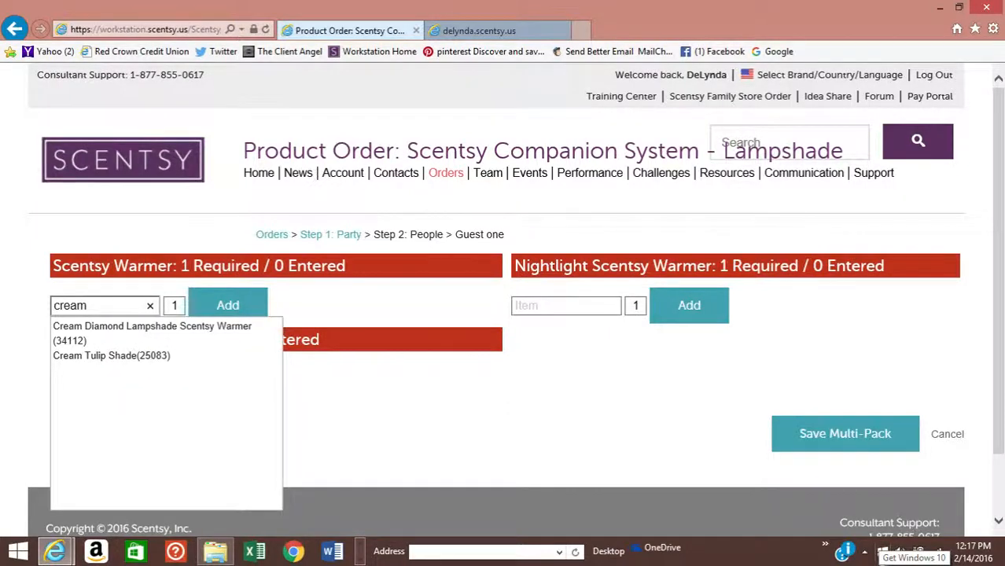
left_click(165, 327)
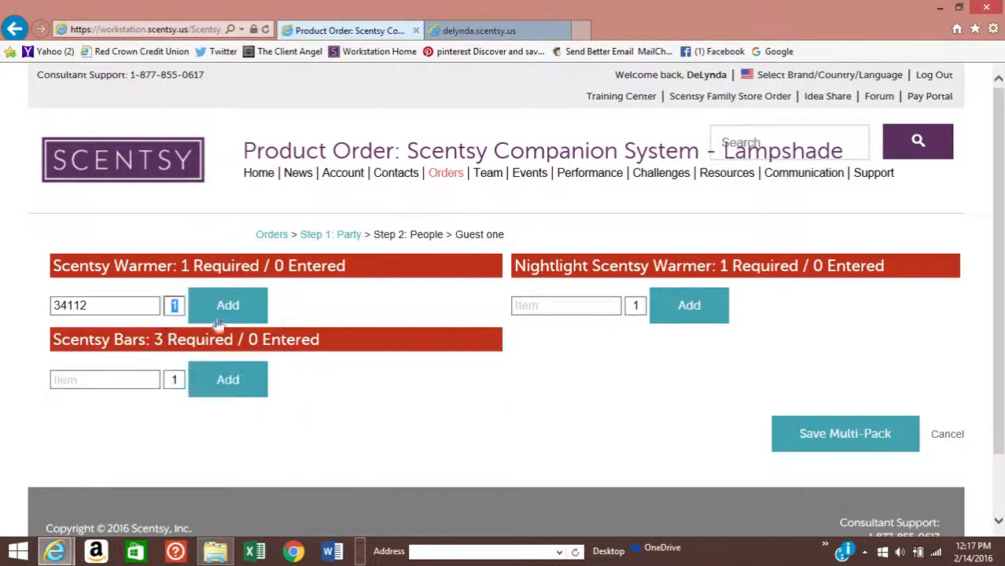
left_click(227, 308)
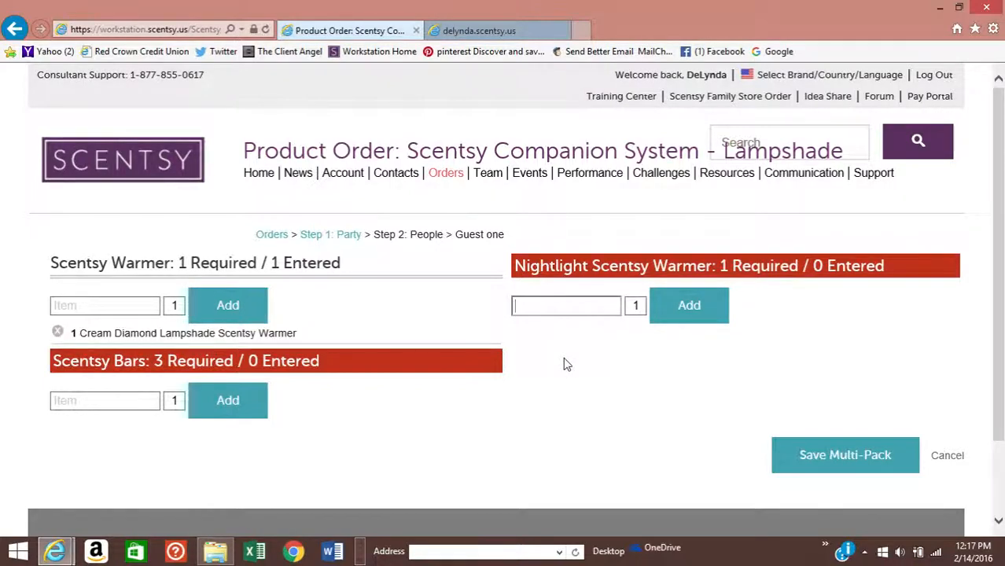
type("charity")
left_click(602, 332)
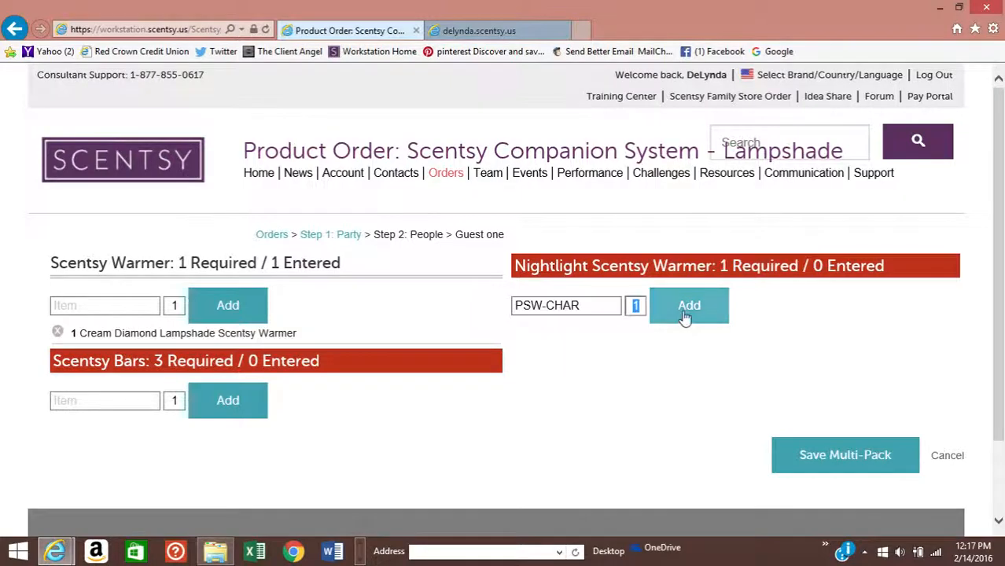
left_click(685, 314)
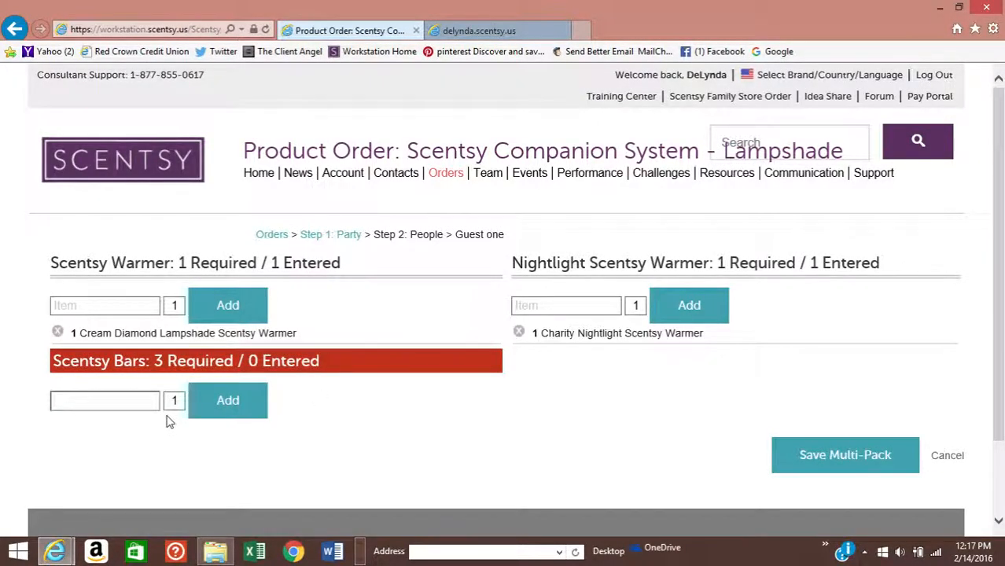
- Add three Luna Scentsy Bars to the pack and save the multi-pack
type("luna")
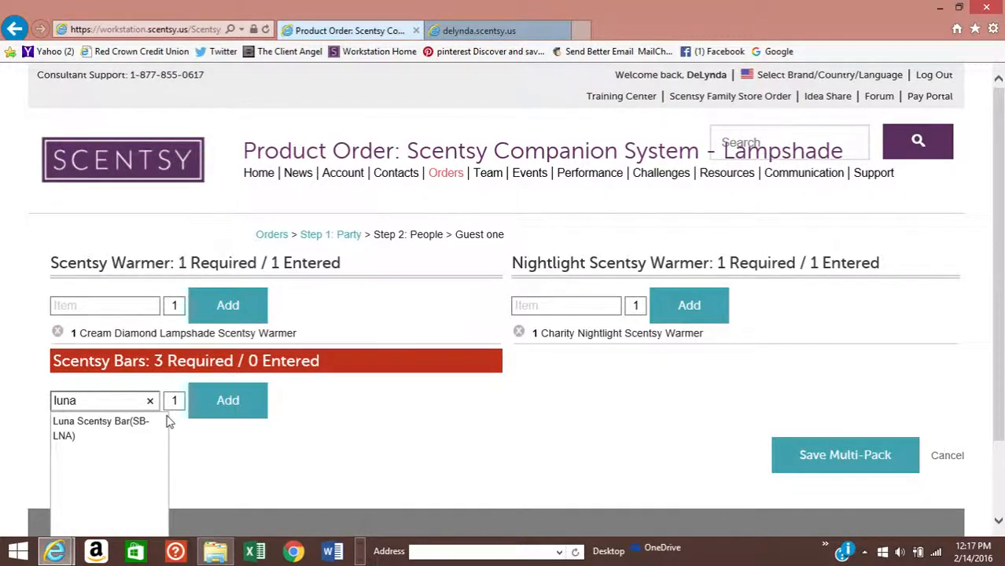
left_click(102, 428)
type("3")
left_click(255, 408)
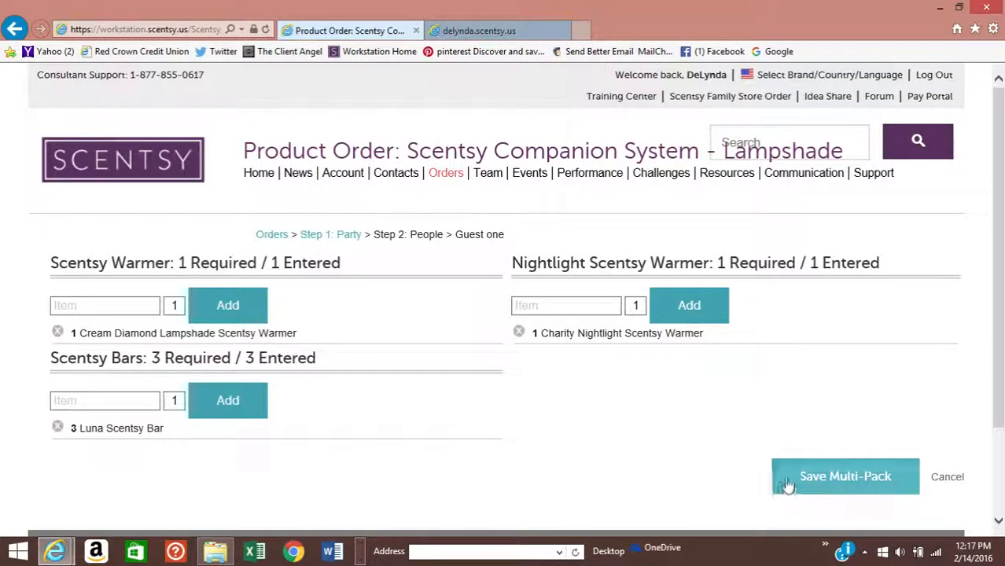
left_click(788, 487)
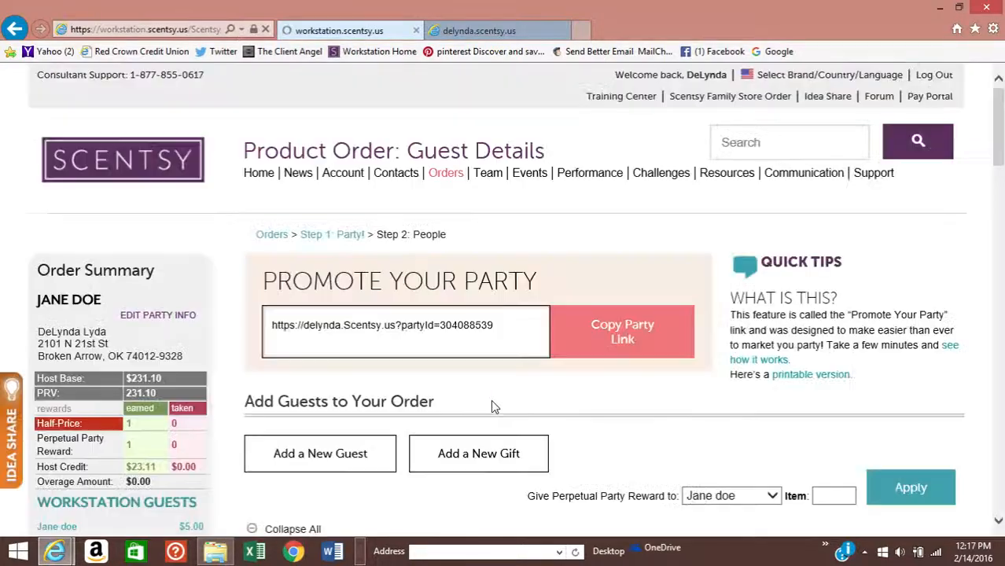
scroll(491, 406, "down", 15)
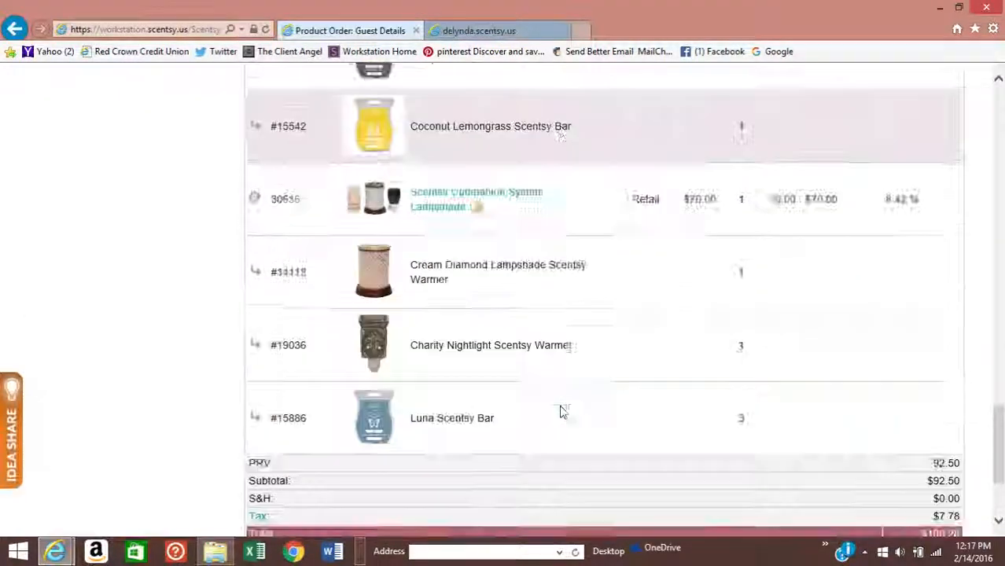
scroll(562, 412, "down", 8)
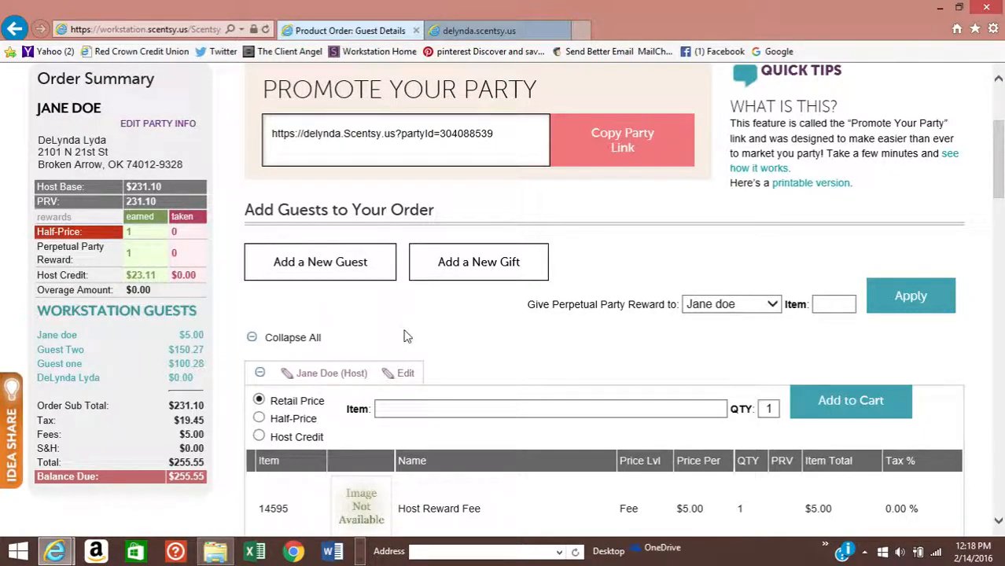
scroll(407, 337, "down", 1)
scroll(407, 336, "up", 2)
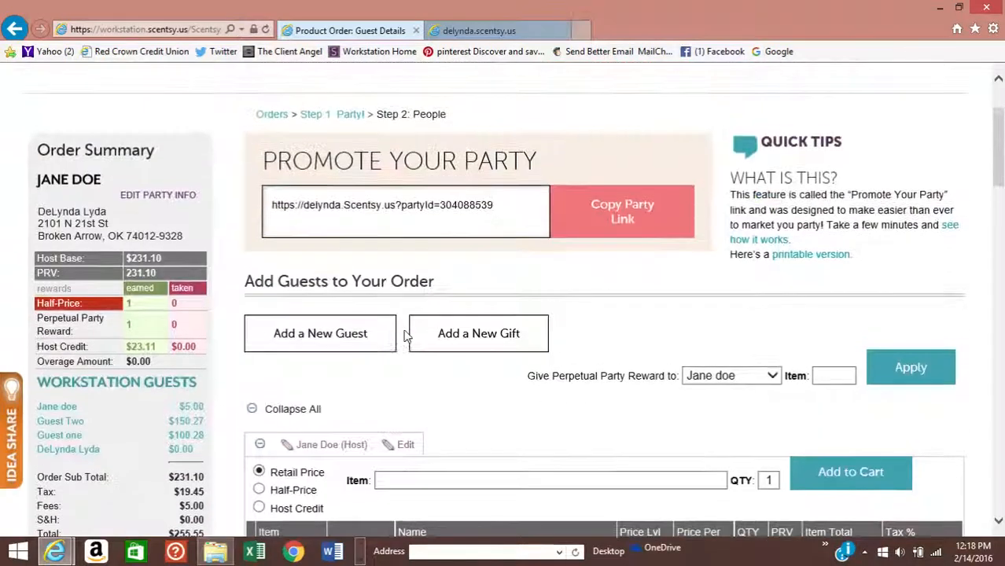
- Add the Upon A Star Nightlight Scentsy Warmer (33076) to the host's cart on host credit
scroll(407, 337, "down", 1)
scroll(407, 336, "down", 1)
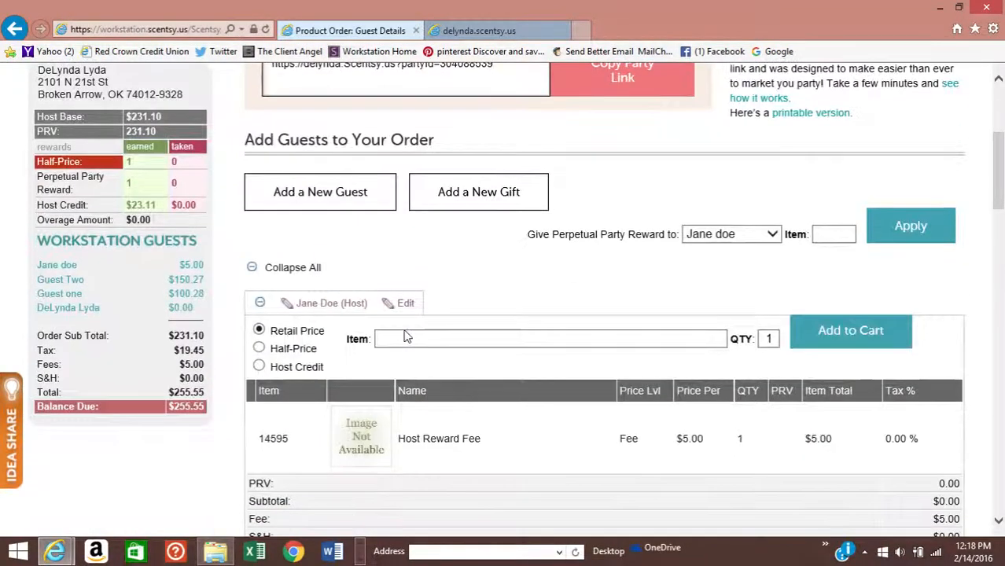
left_click(259, 367)
scroll(664, 453, "down", 1)
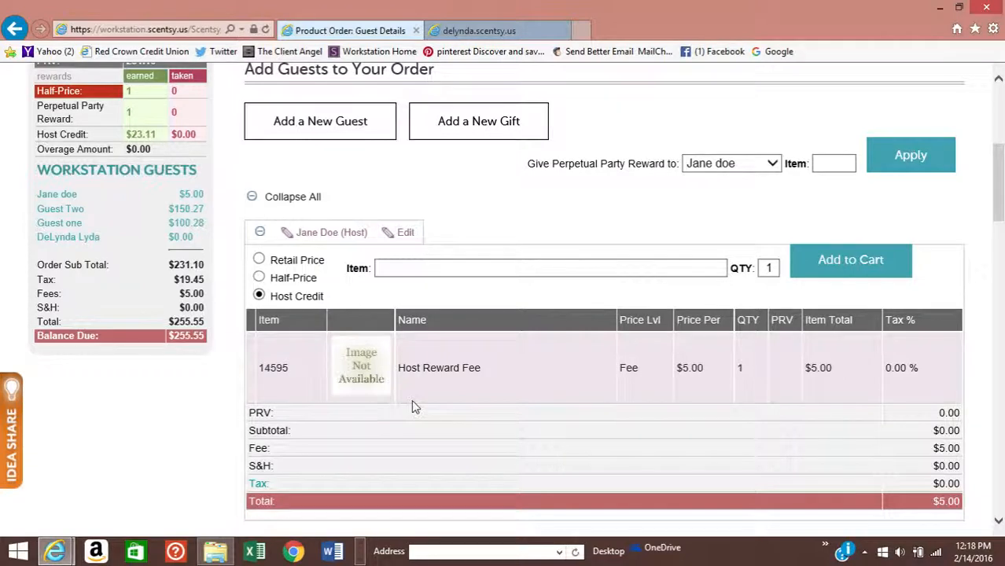
left_click(389, 264)
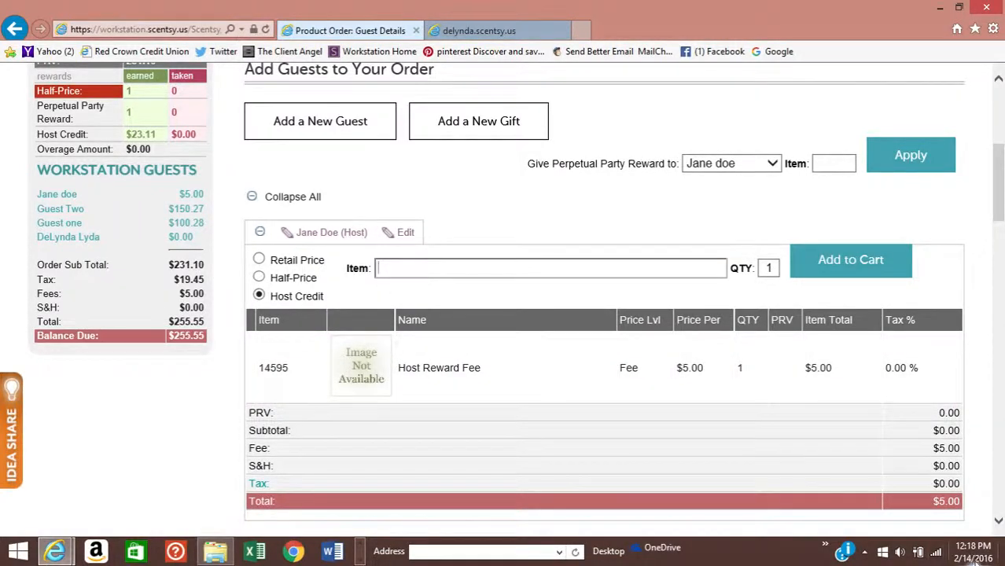
mouse_move(974, 560)
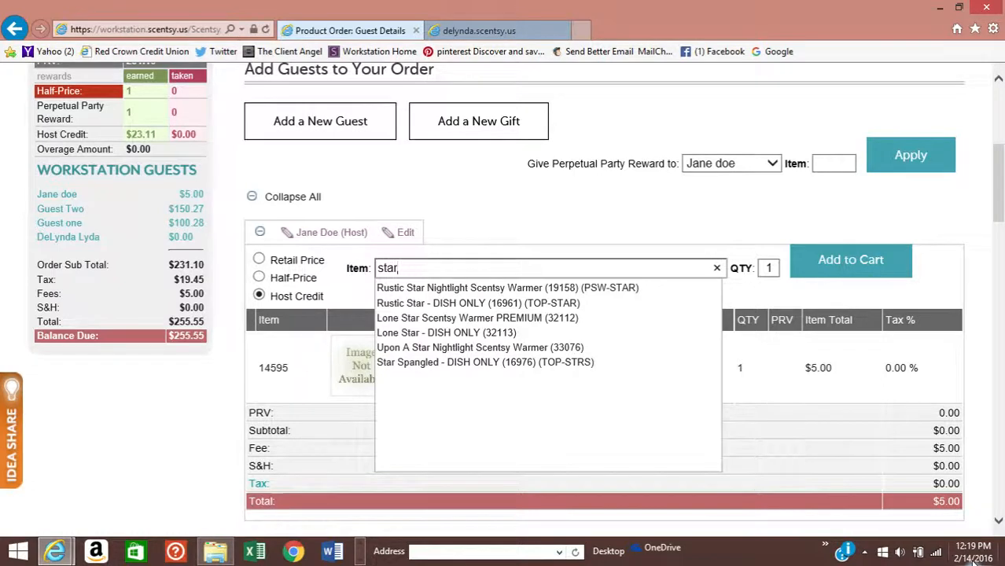
left_click(503, 351)
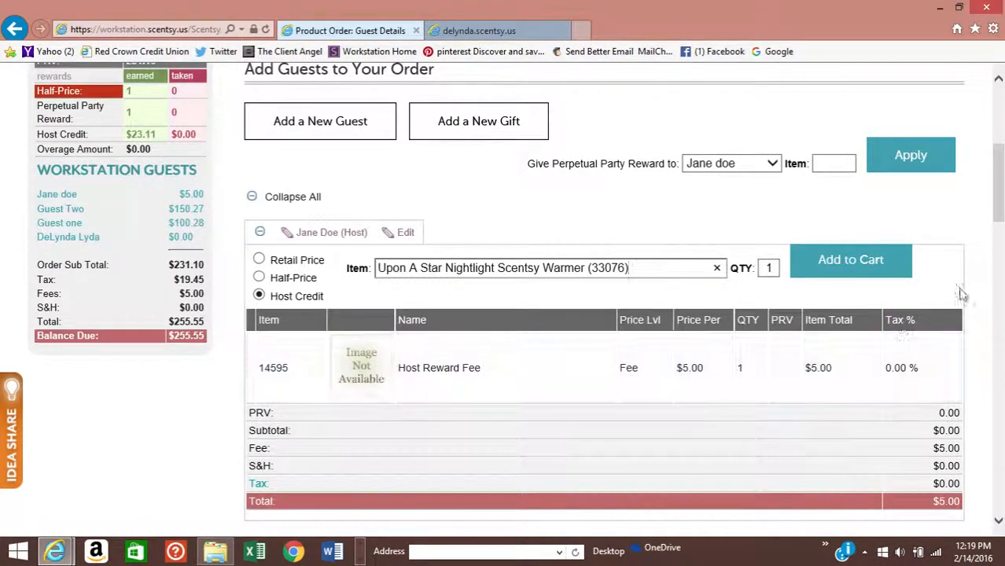
left_click(840, 260)
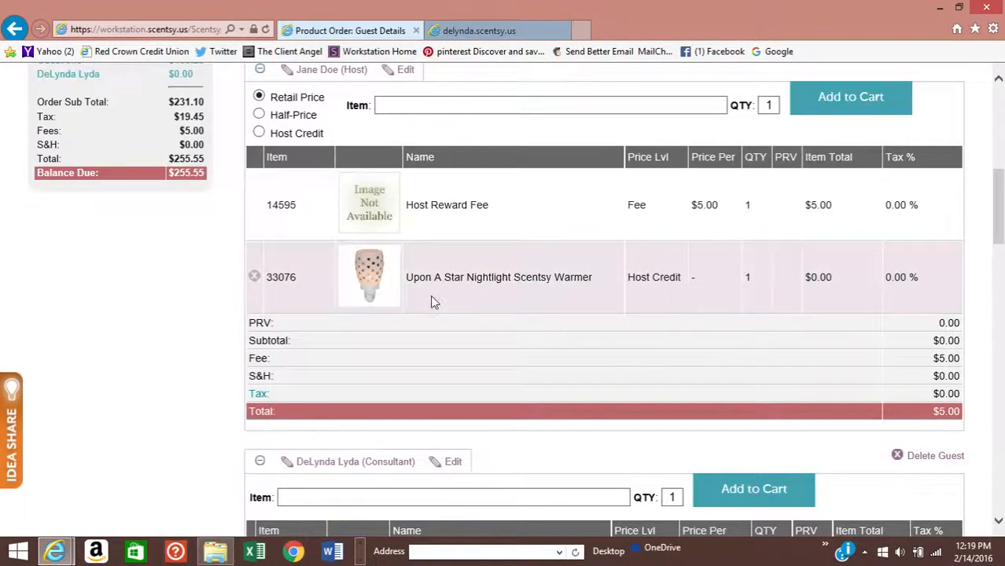
scroll(431, 295, "up", 1)
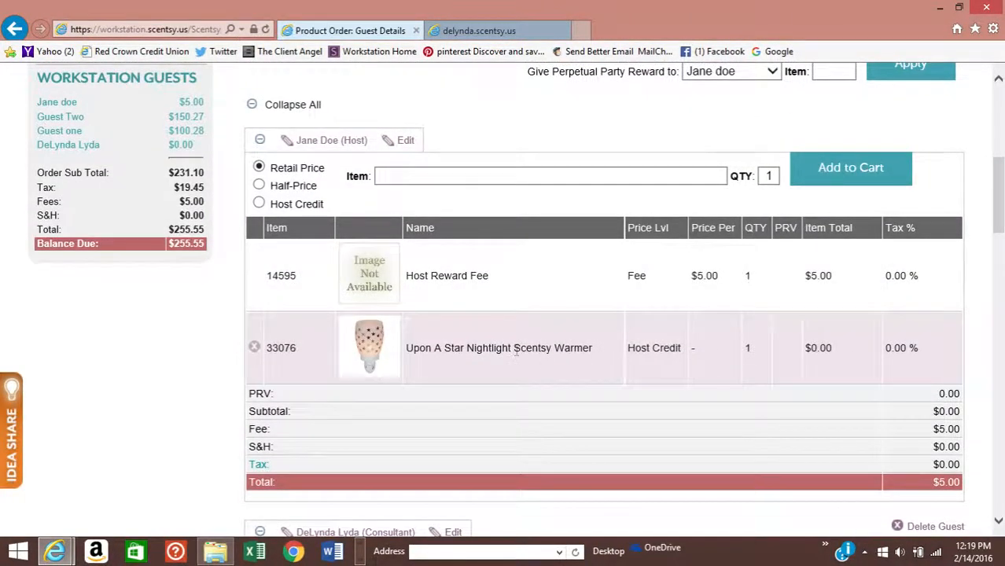
scroll(516, 354, "up", 3)
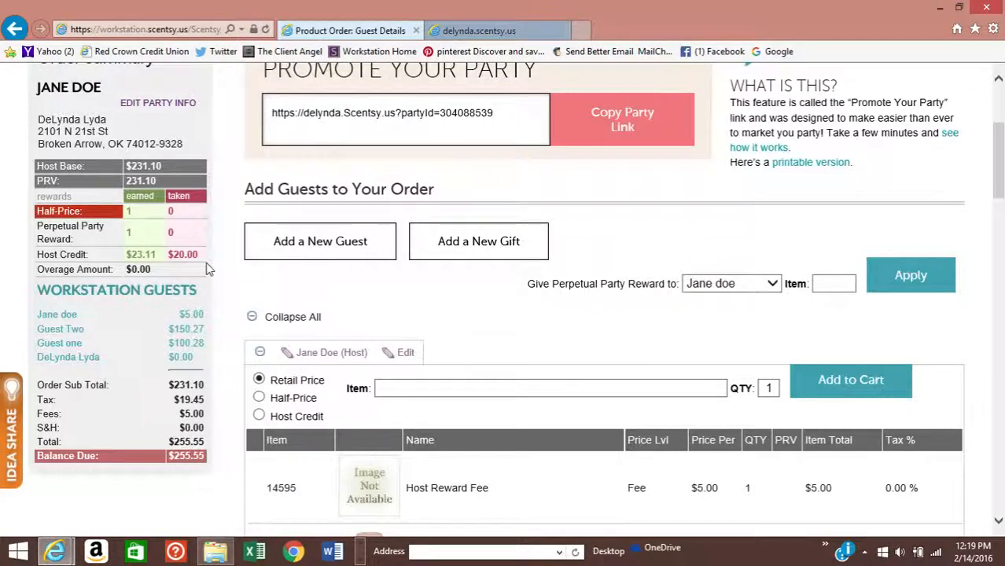
scroll(209, 269, "down", 2)
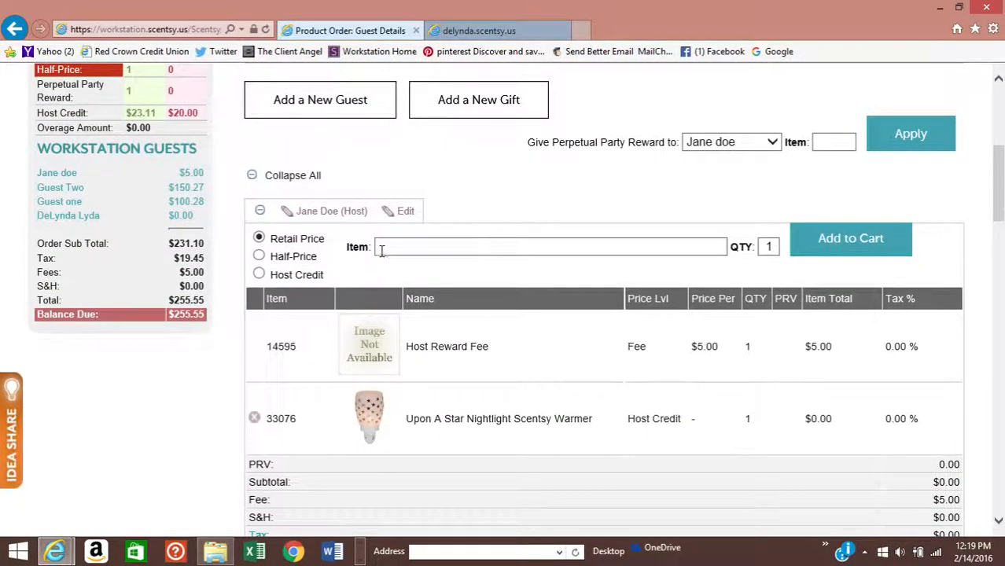
- Add the Luna Scentsy Bar (SB-LNA) on host credit, creating a $1.89 overage
left_click(260, 275)
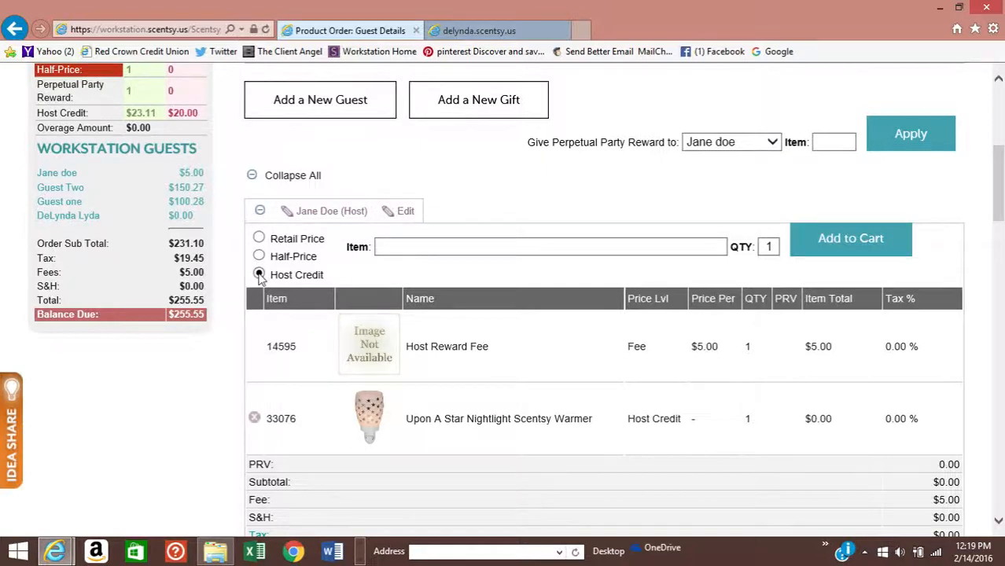
left_click(398, 245)
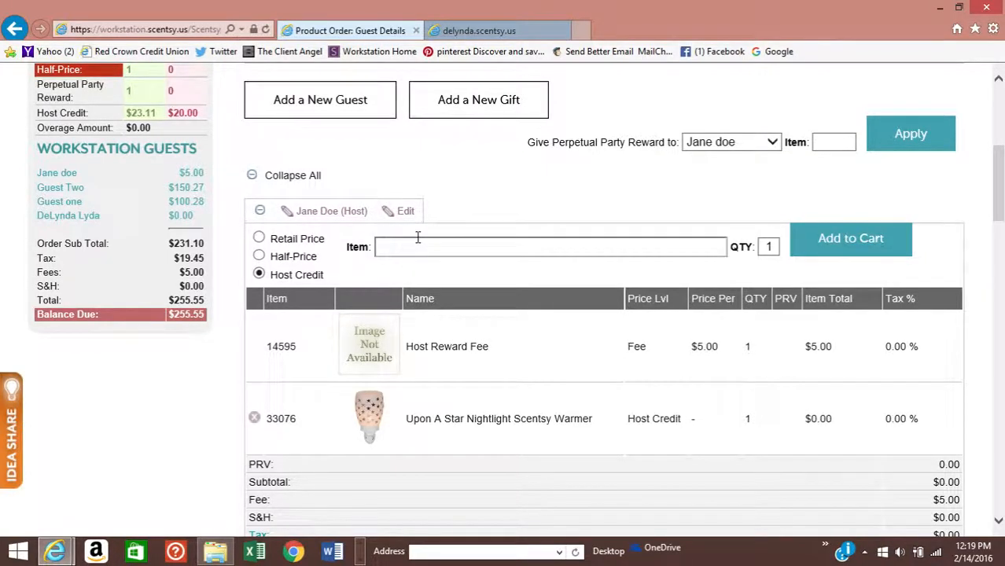
type("luna")
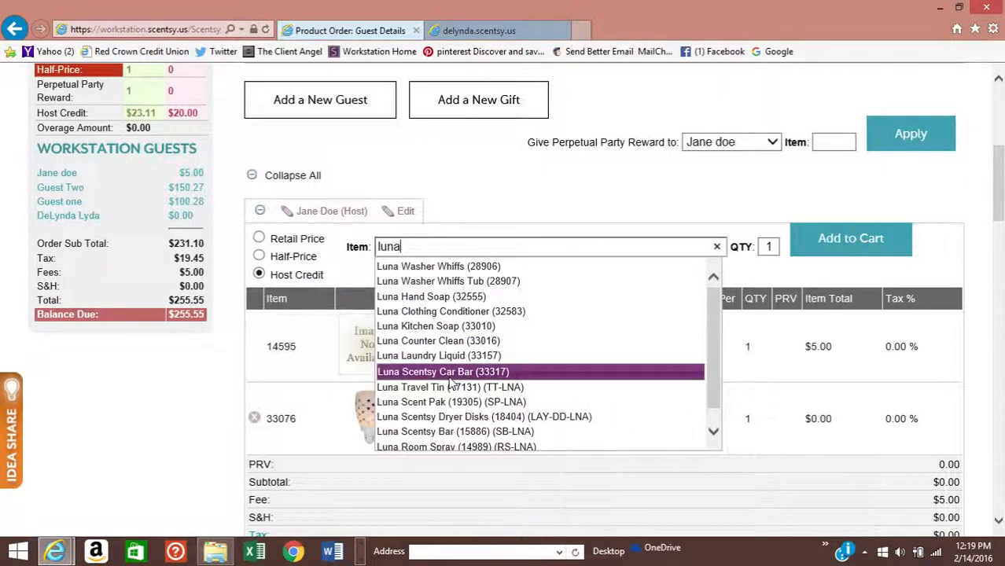
scroll(447, 384, "down", 1)
left_click(440, 415)
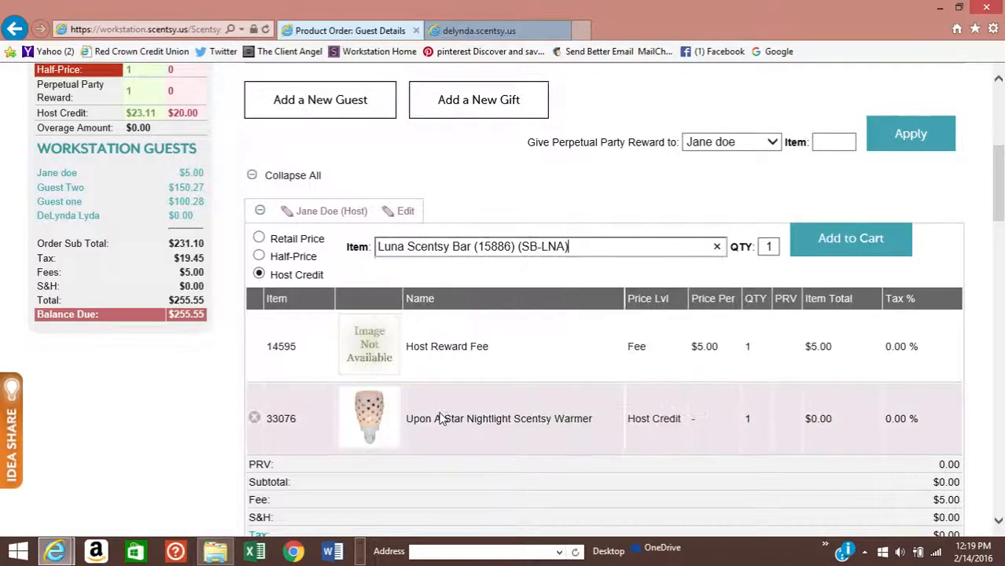
left_click(840, 241)
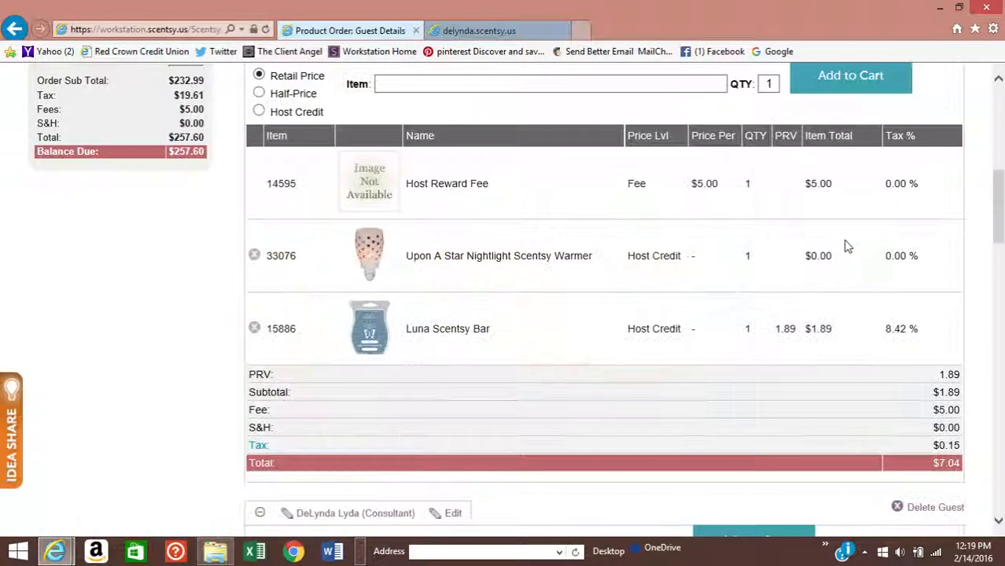
scroll(796, 427, "up", 1)
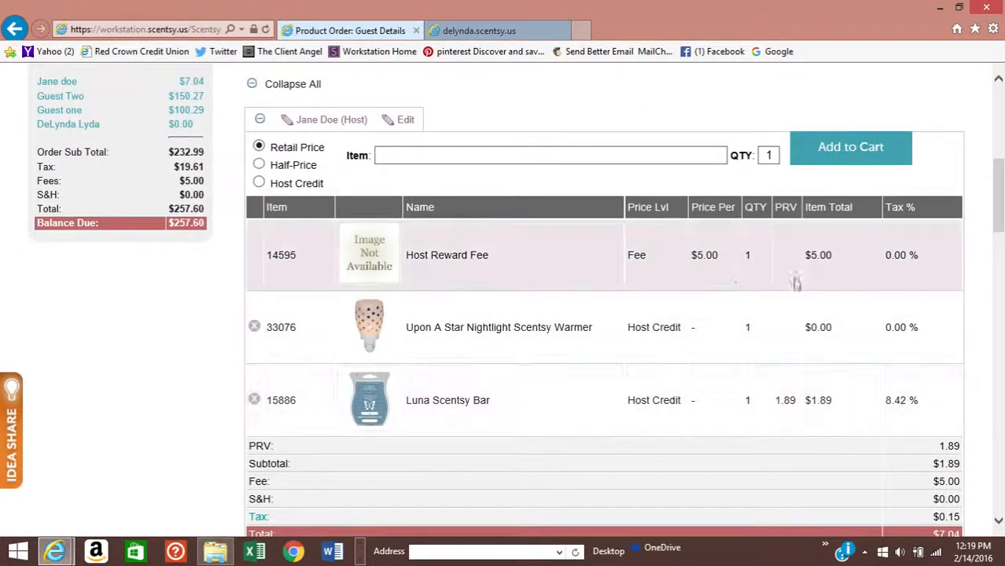
scroll(845, 273, "down", 1)
scroll(846, 275, "up", 4)
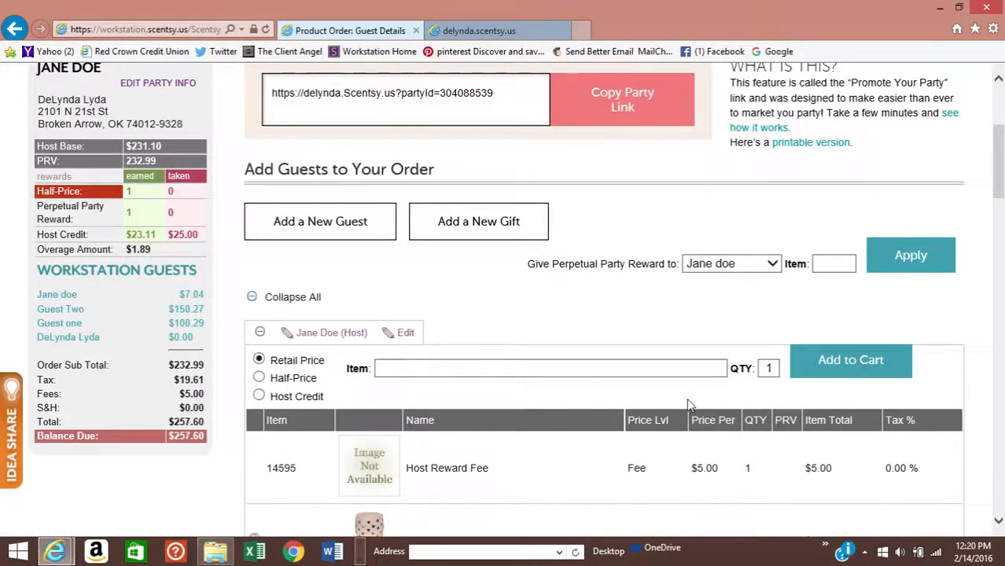
- Add Laundry Love (24677) to the host's cart as the half-price item
left_click(258, 378)
left_click(384, 369)
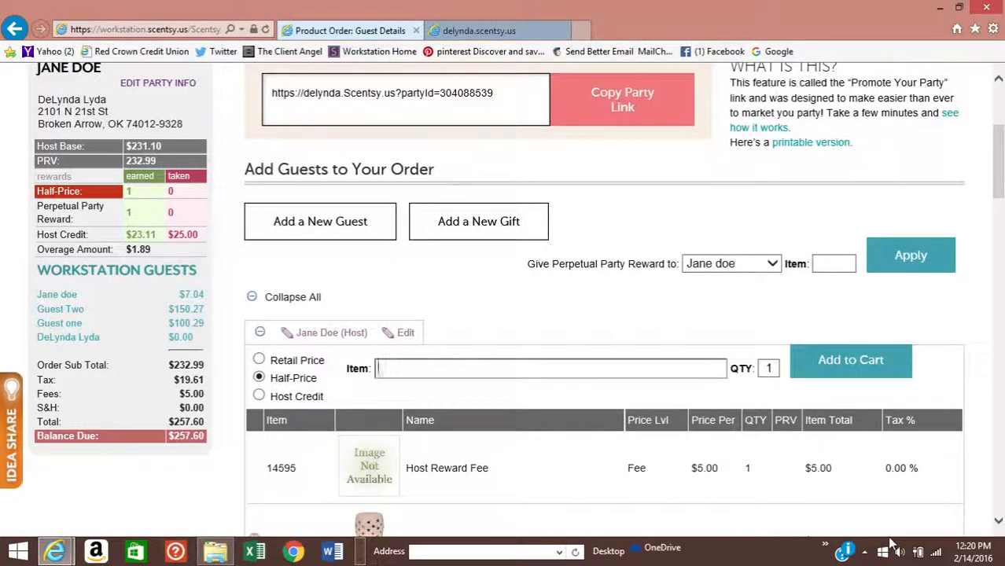
type("laun")
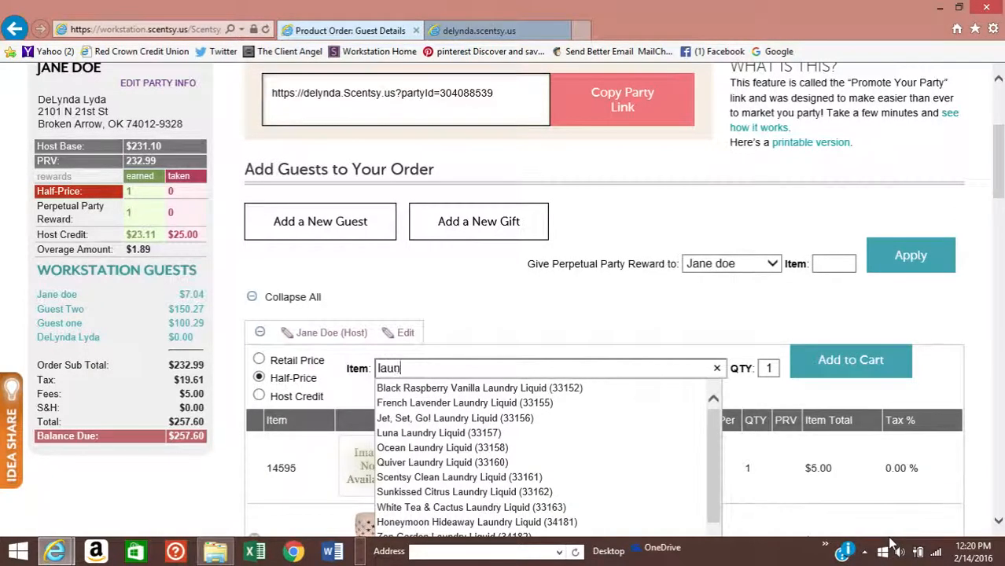
type("dry")
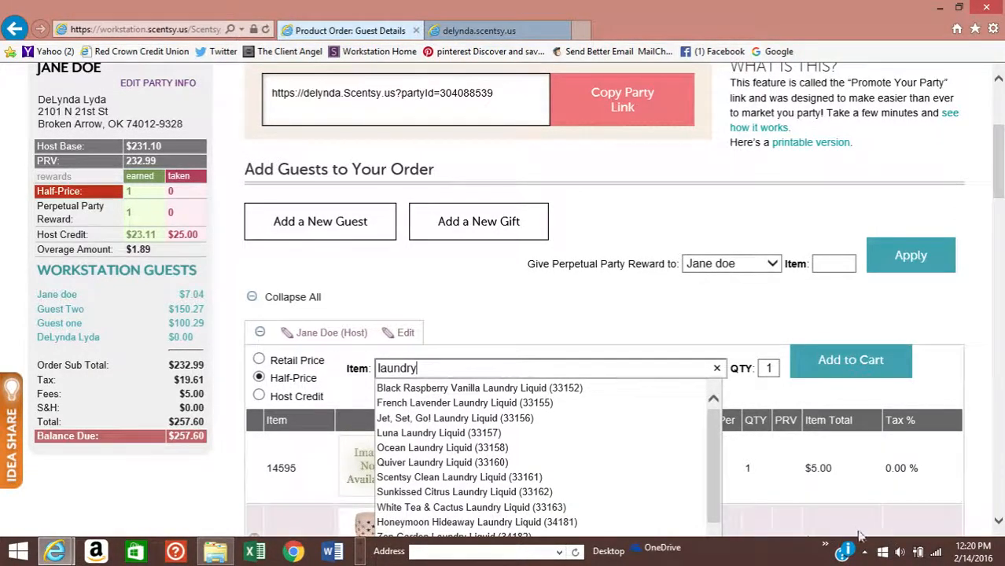
scroll(584, 350, "down", 2)
scroll(586, 354, "down", 1)
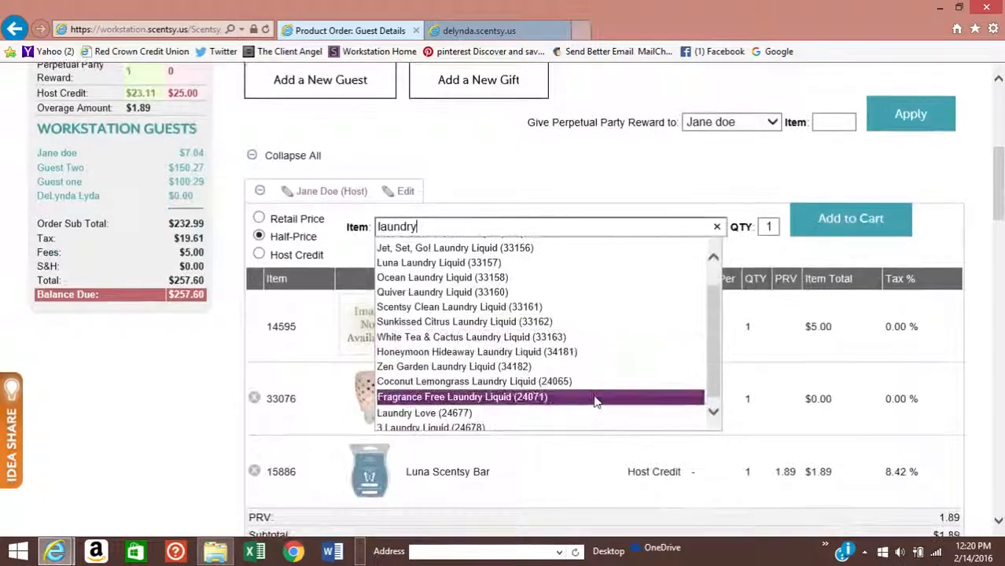
left_click(532, 410)
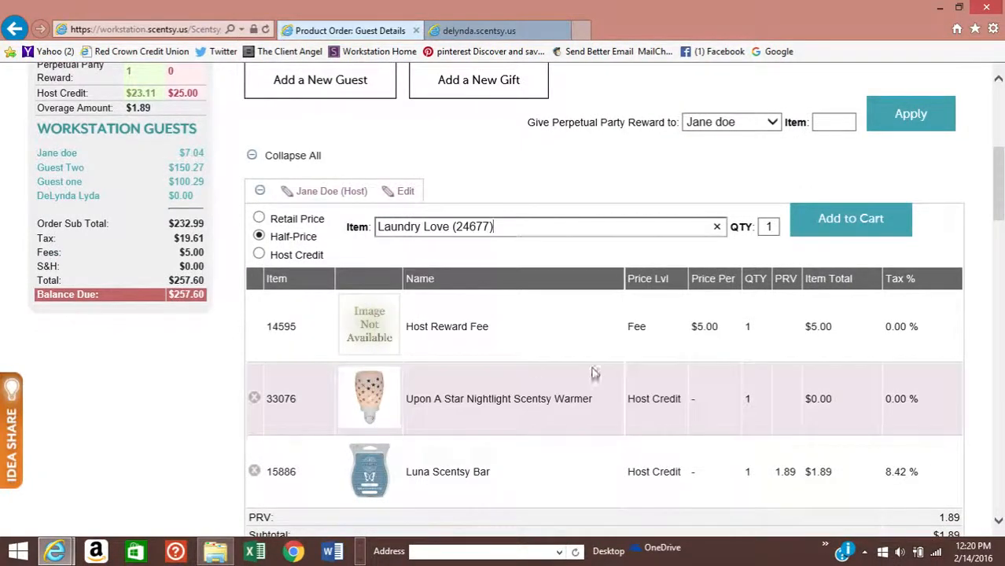
left_click(861, 220)
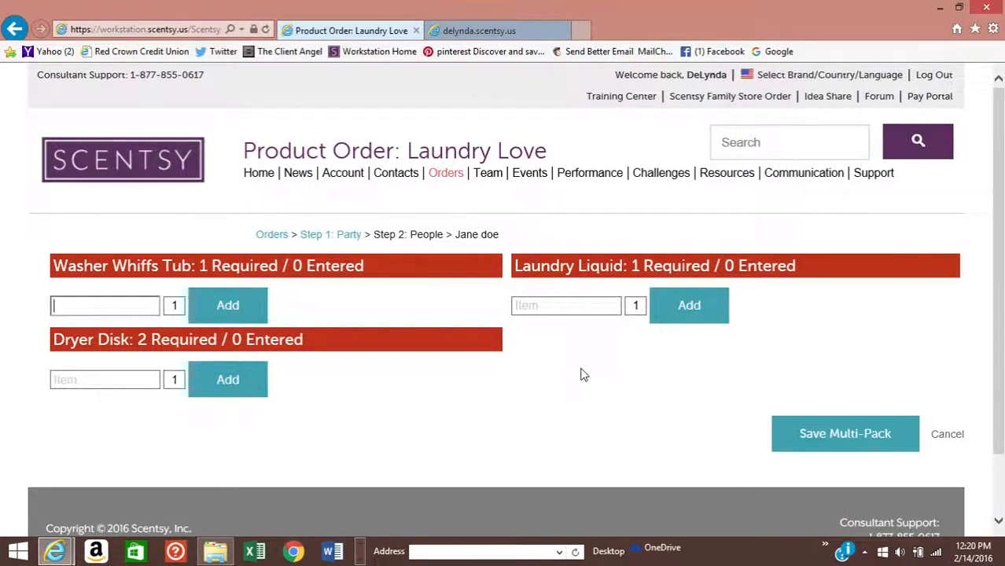
- Add the Quiver Washer Whiffs Tub to the Laundry Love multipack
left_click(93, 305)
type("quiver")
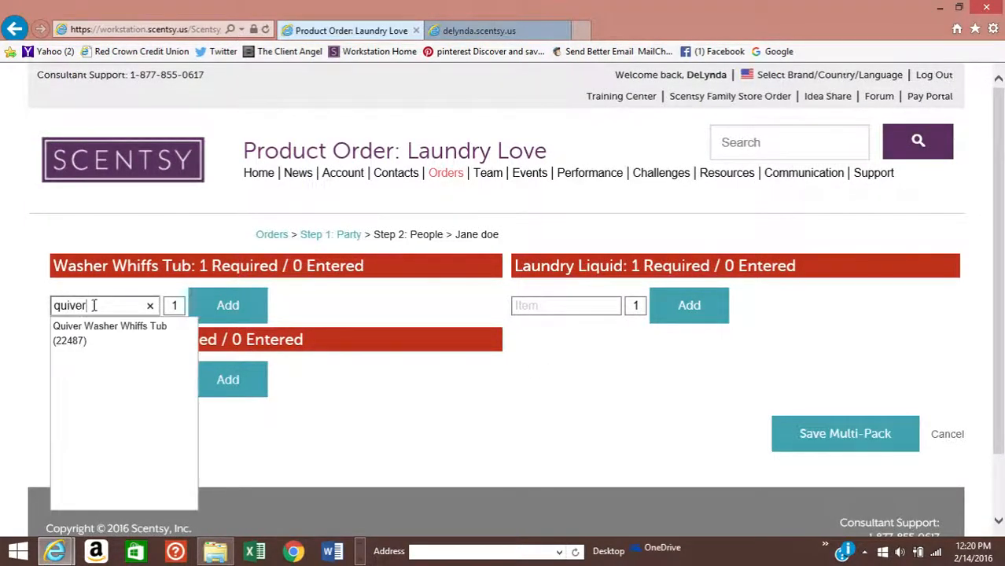
left_click(110, 334)
left_click(235, 306)
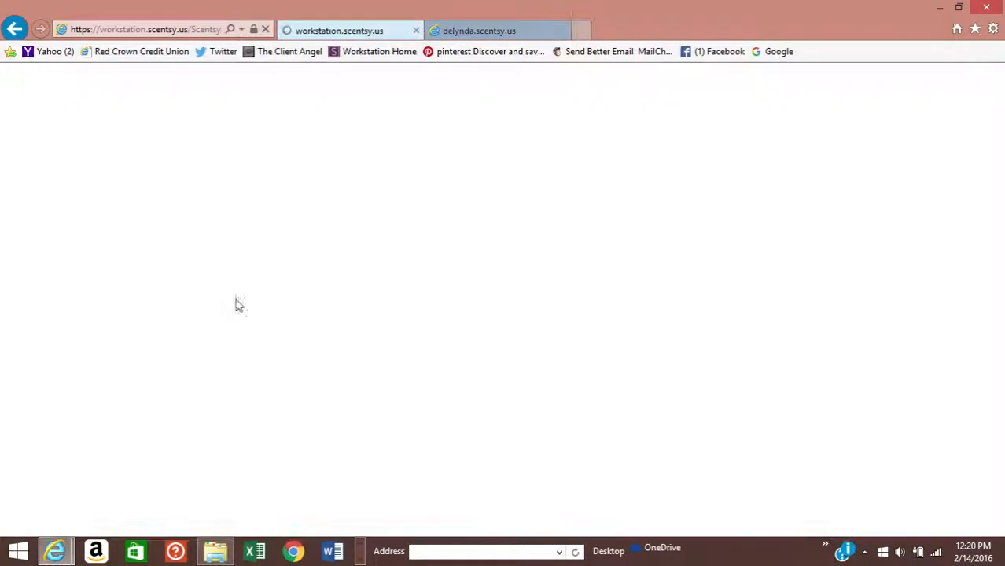
- Add Scentsy Clean Dryer Disks as the first dryer disk choice
left_click(76, 402)
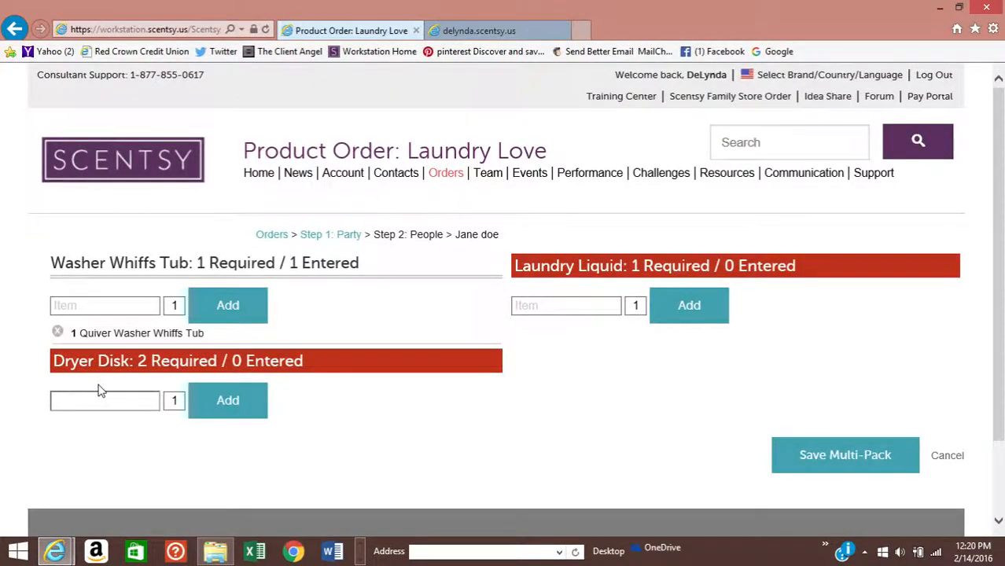
type("scentsy")
left_click(228, 403)
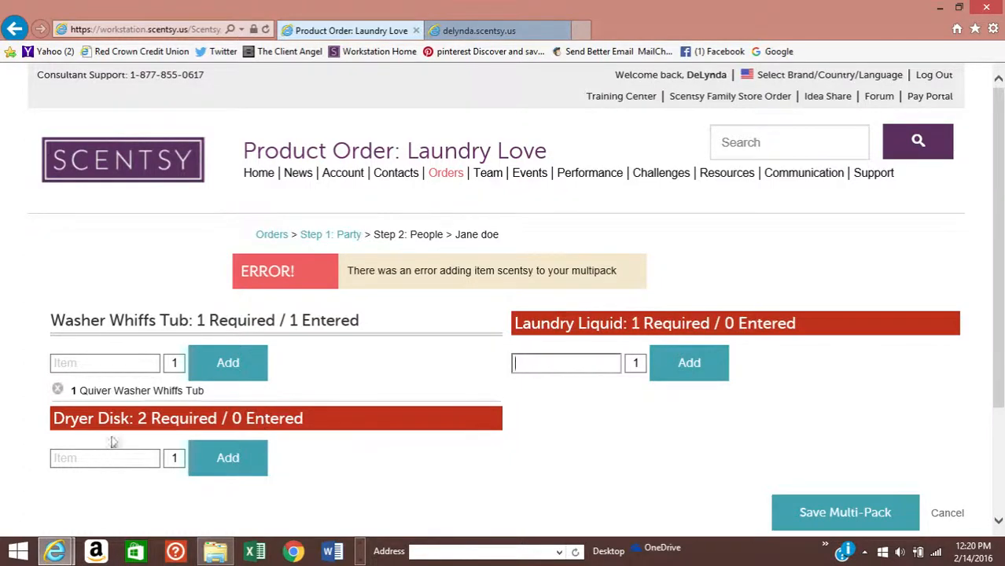
left_click(56, 458)
type("sc")
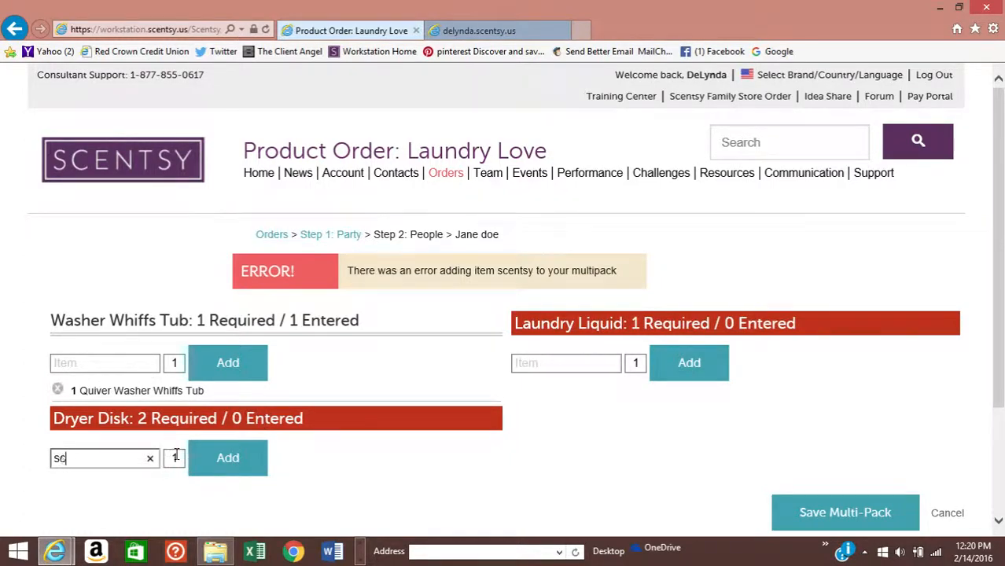
type("entsy")
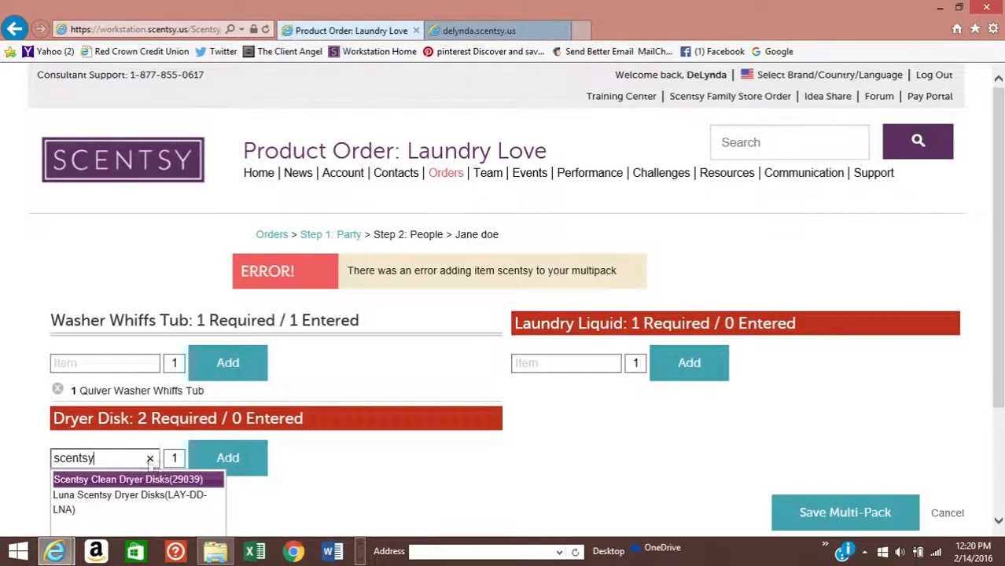
left_click(161, 479)
left_click(224, 464)
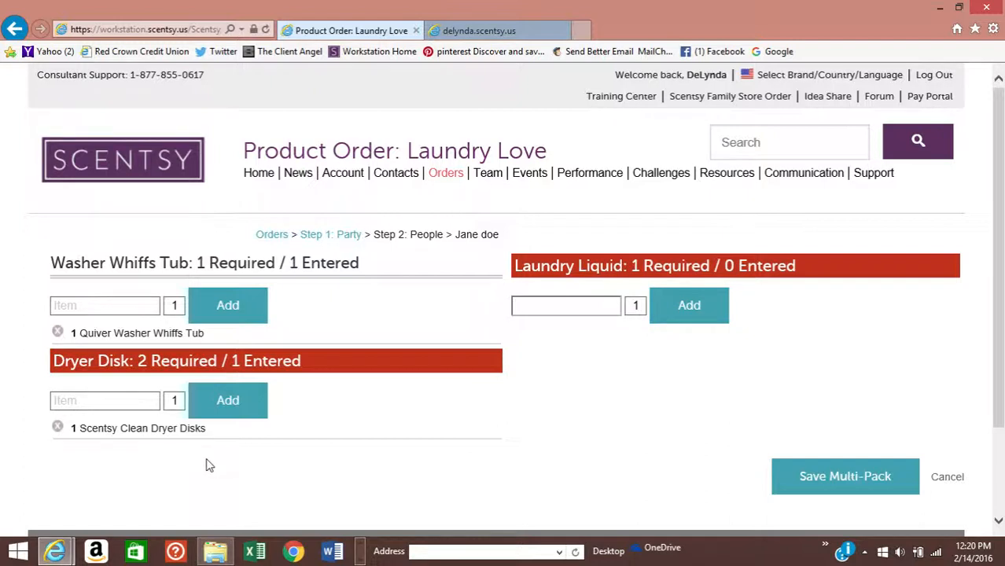
- Add Quiver Dryer Disks as the second dryer disk choice
type("qui")
key("BackSpace")
key("BackSpace")
key("BackSpace")
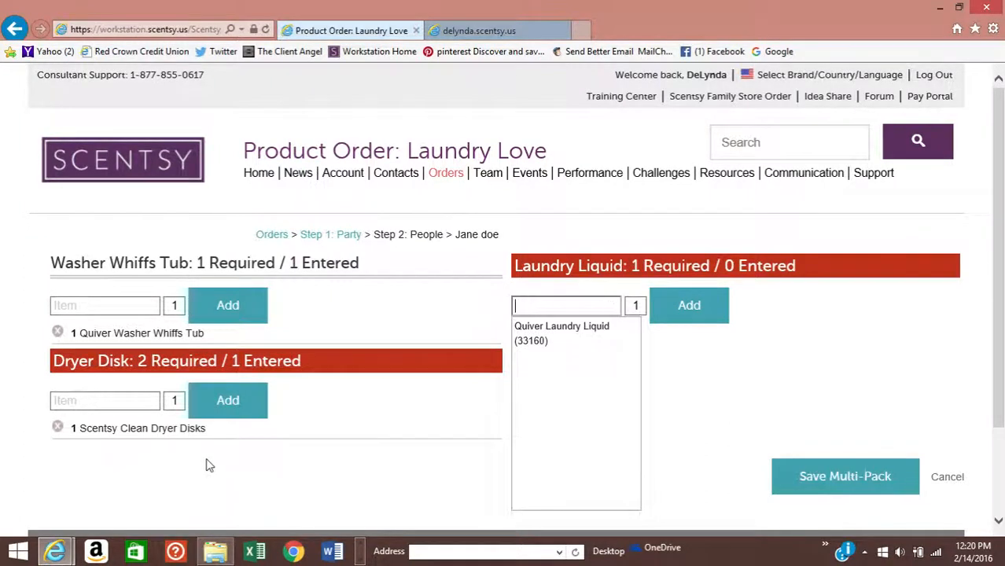
left_click(78, 402)
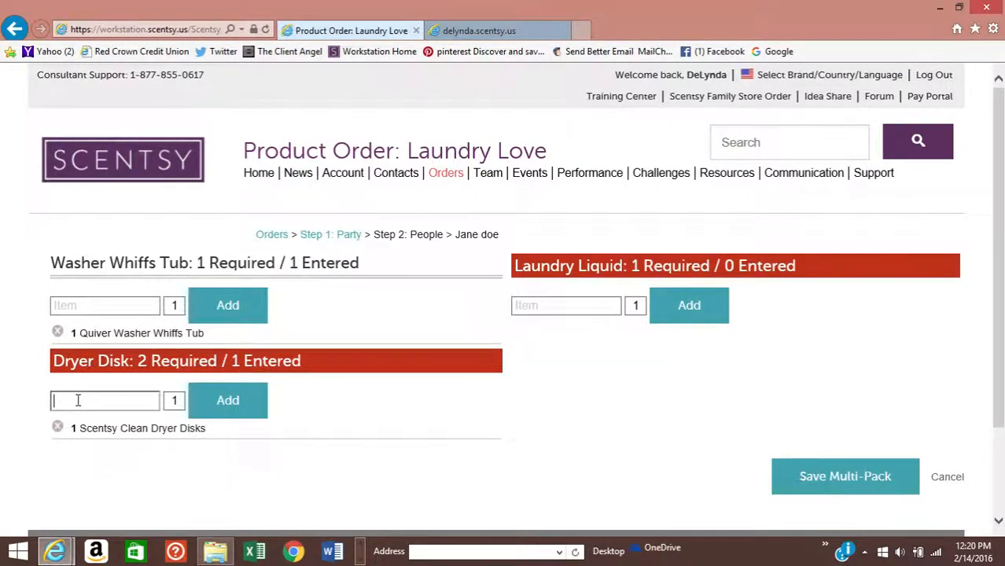
left_click(125, 421)
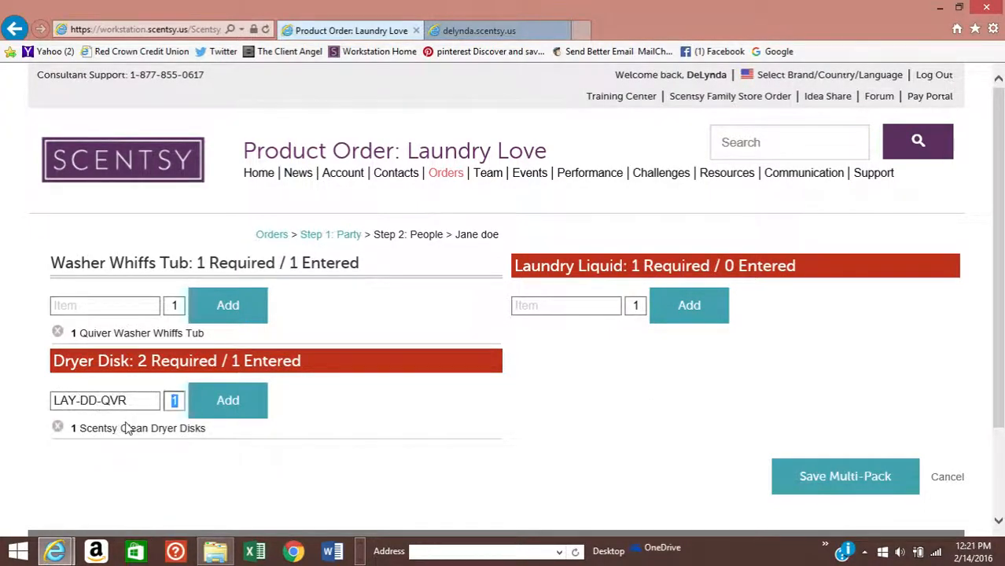
left_click(229, 403)
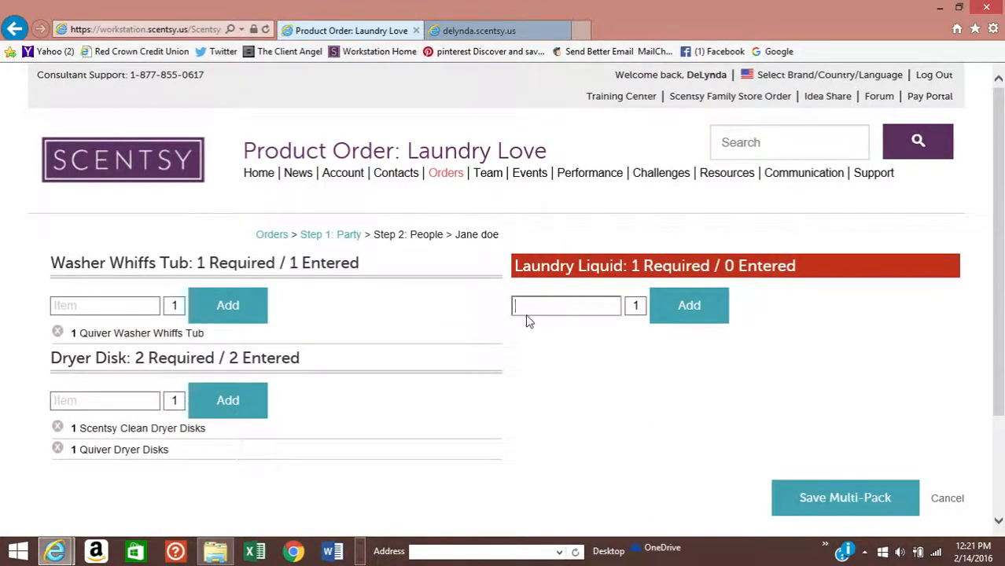
- Add Quiver Laundry Liquid (33160) and save the Laundry Love multipack
type("quiver")
left_click(540, 331)
left_click(701, 317)
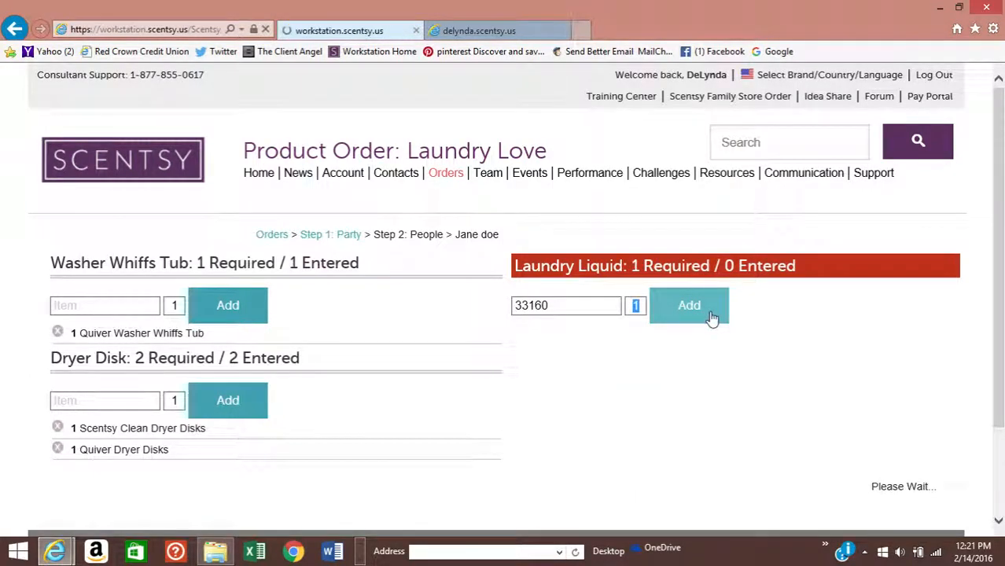
left_click(844, 499)
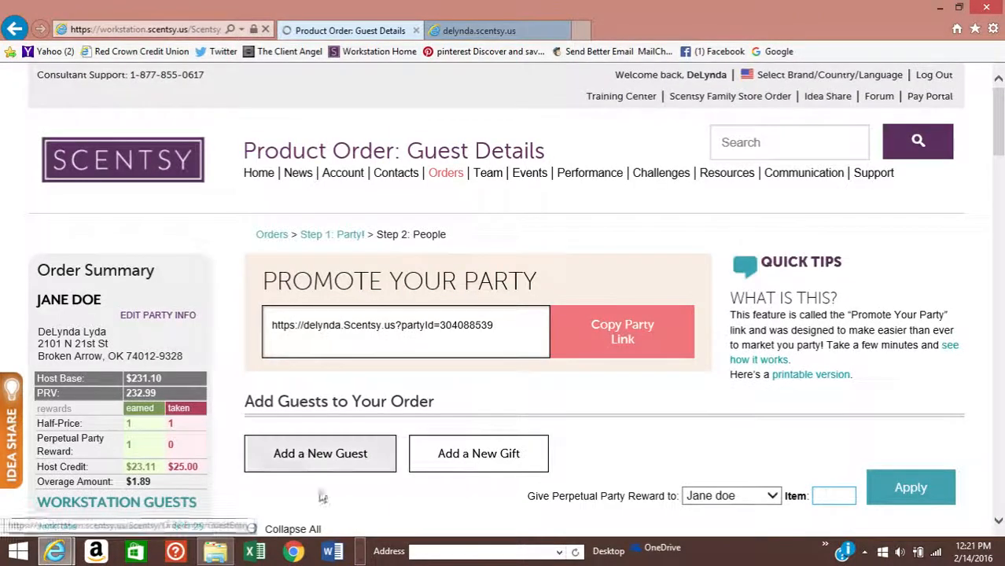
scroll(395, 388, "down", 1)
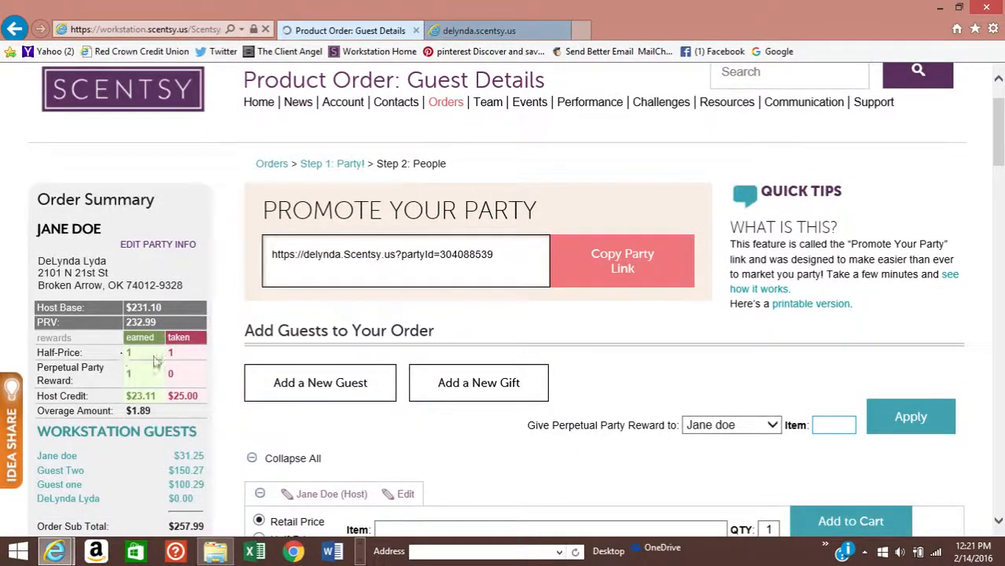
scroll(101, 376, "down", 1)
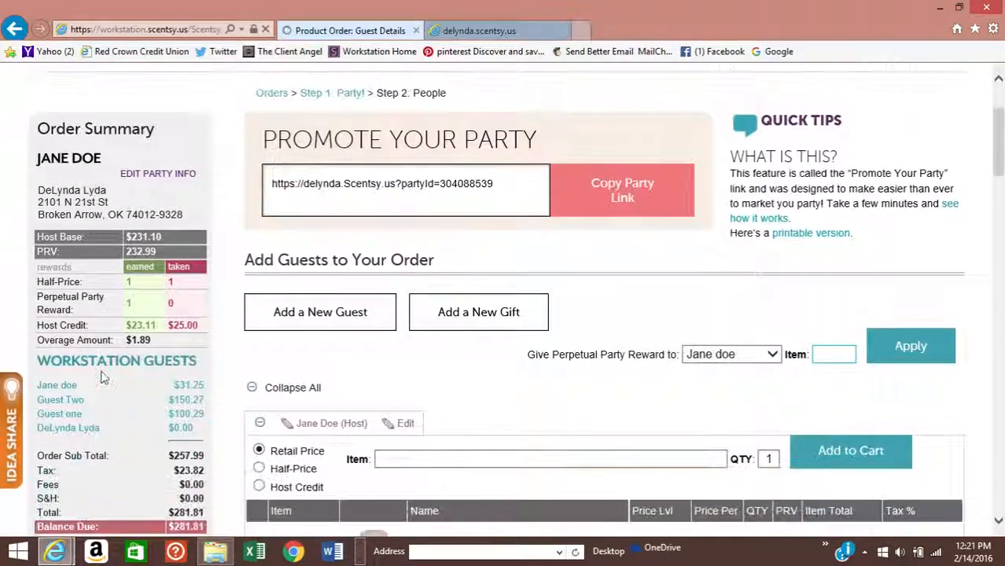
scroll(464, 384, "down", 5)
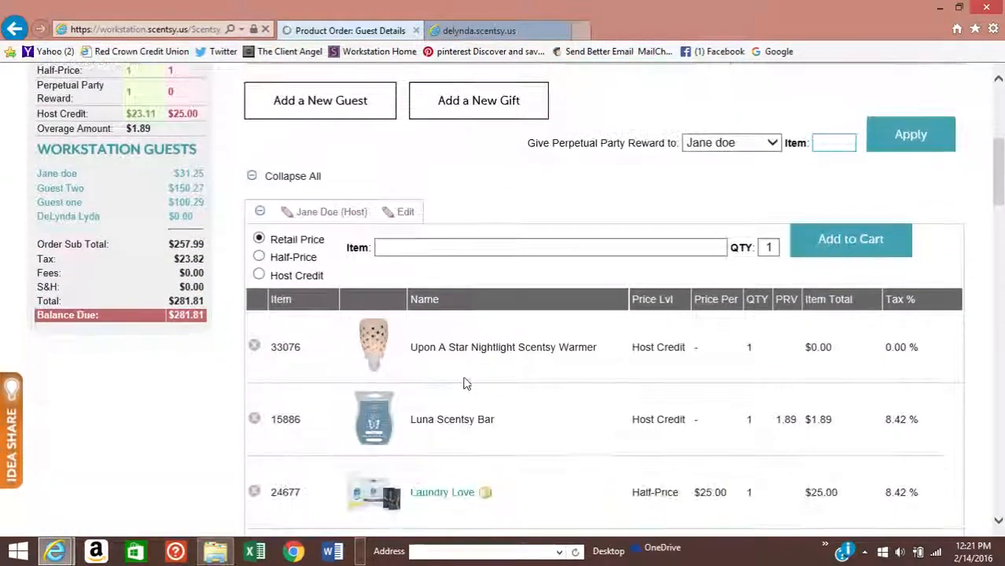
scroll(464, 384, "down", 5)
scroll(464, 381, "up", 4)
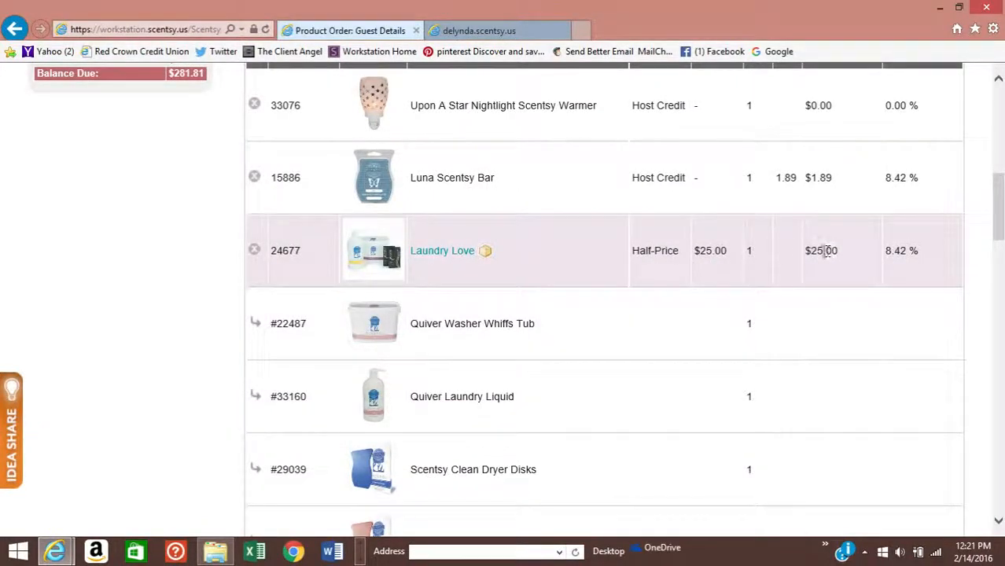
scroll(823, 250, "up", 1)
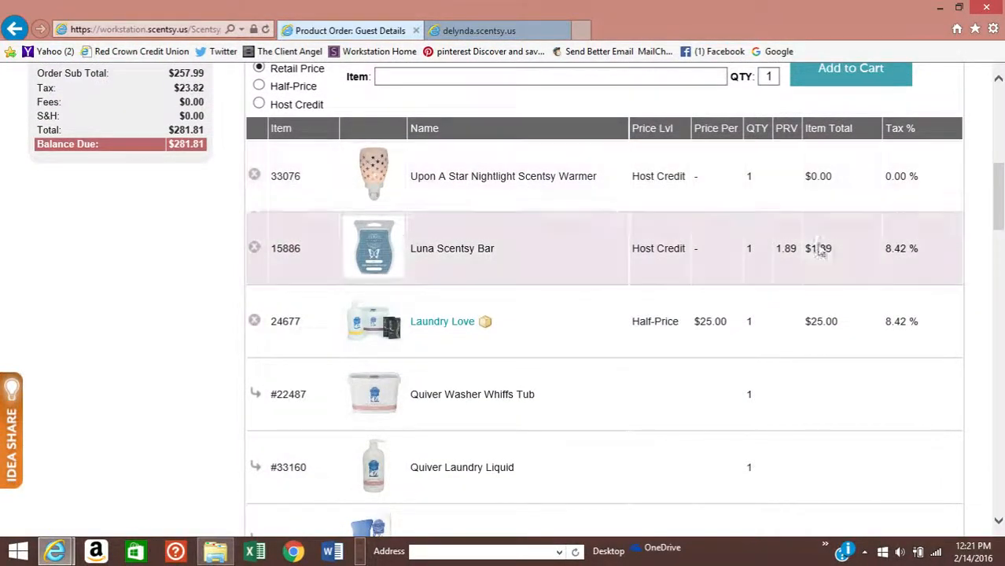
scroll(753, 246, "up", 1)
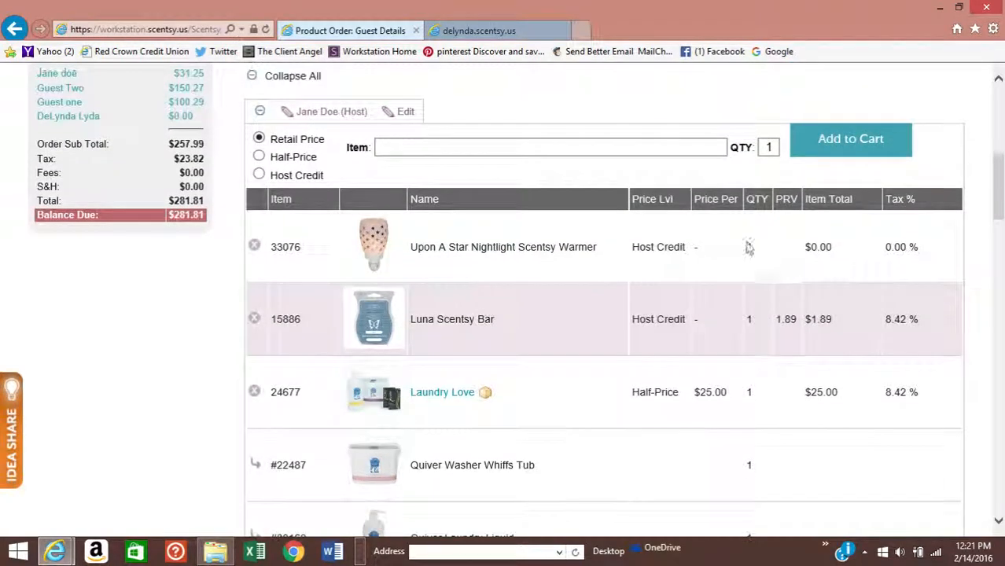
scroll(672, 277, "down", 5)
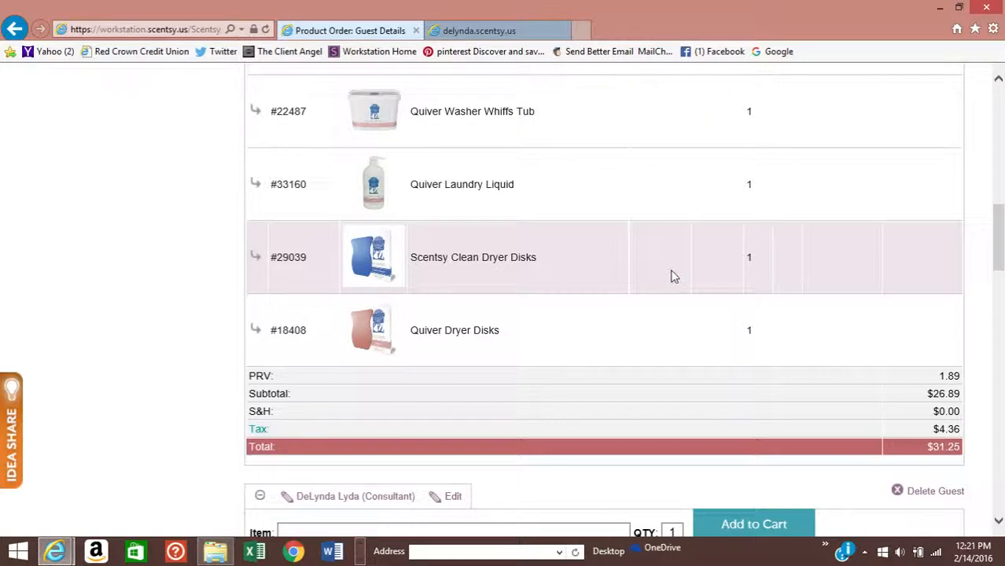
scroll(733, 288, "up", 3)
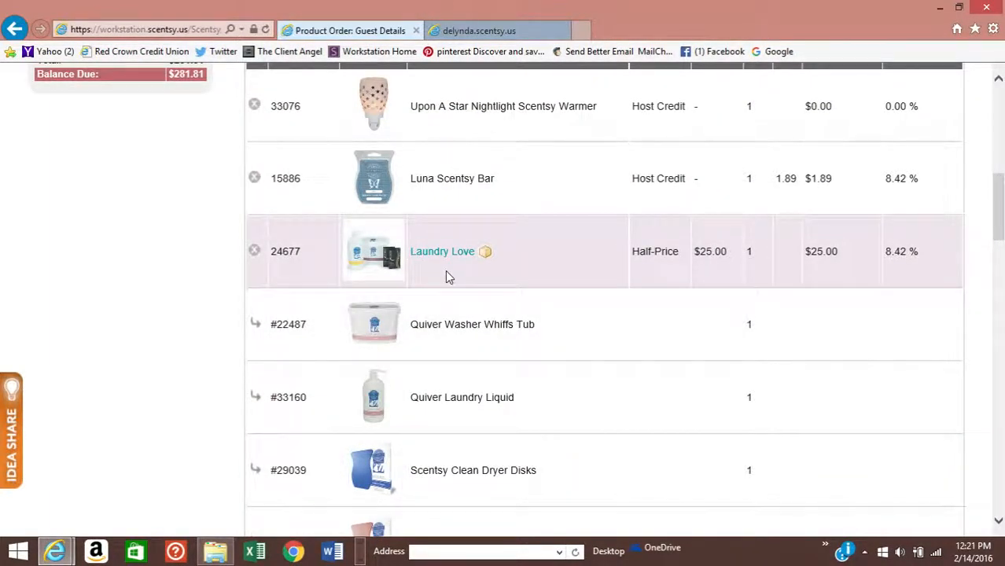
scroll(445, 270, "down", 2)
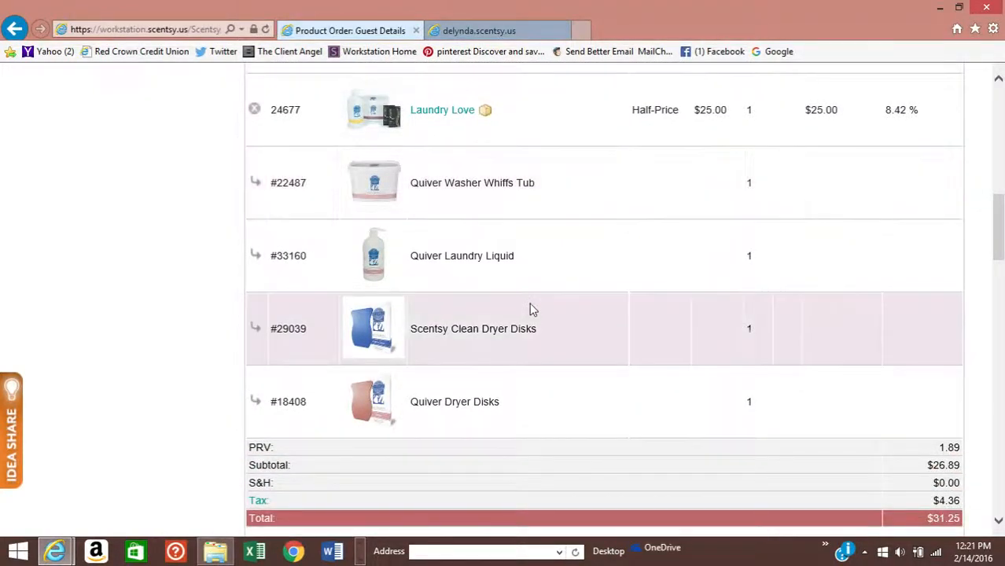
scroll(531, 309, "up", 1)
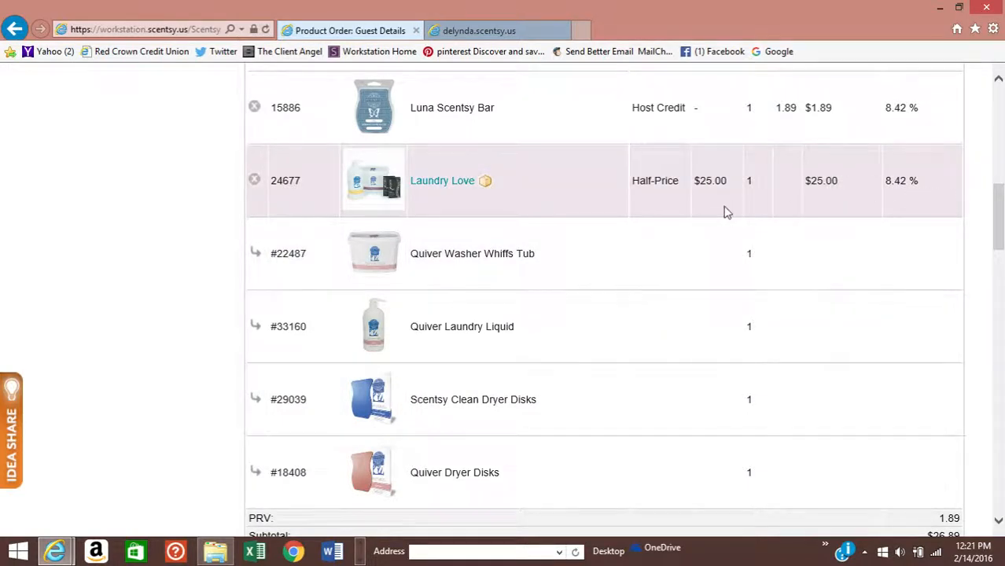
scroll(664, 236, "up", 1)
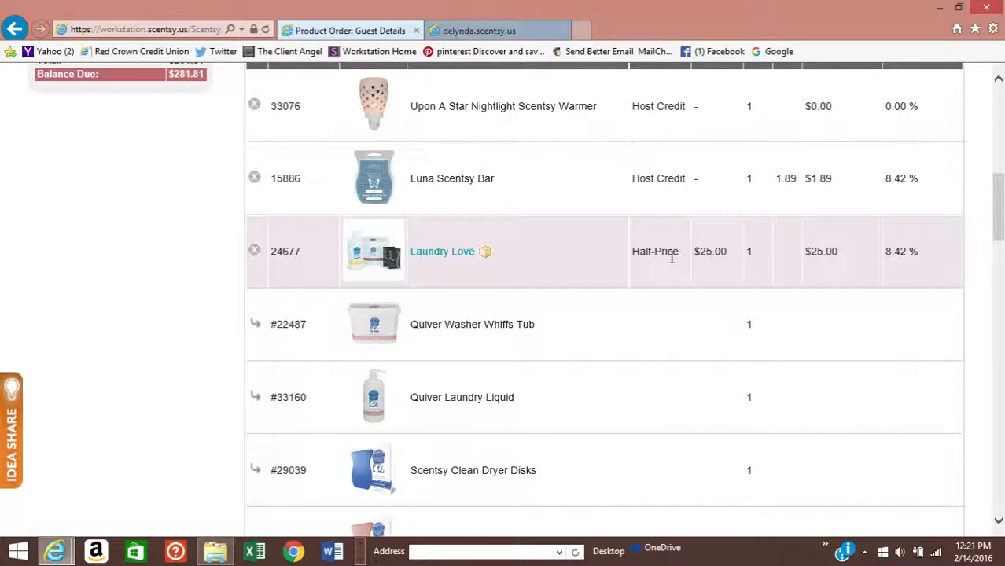
scroll(673, 256, "down", 2)
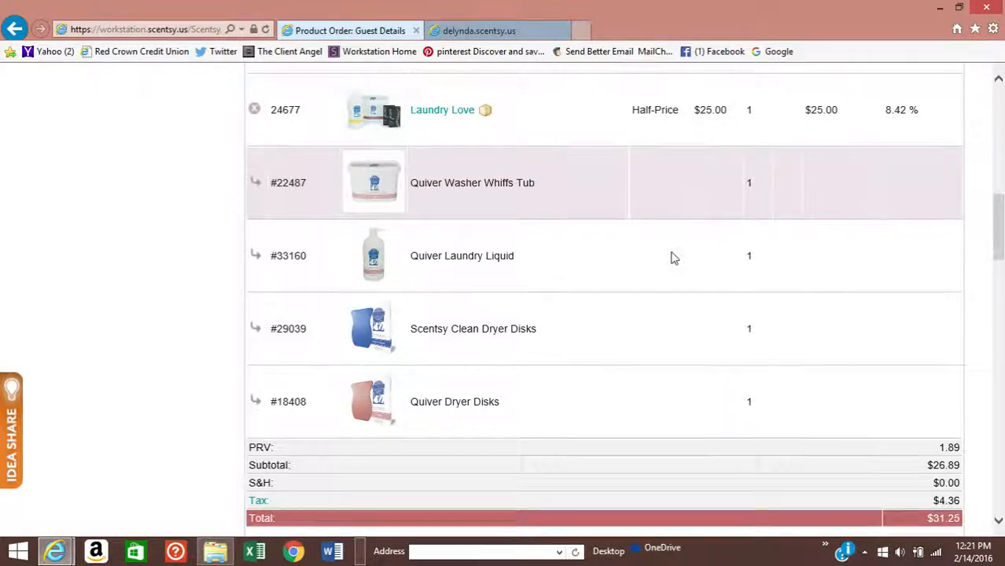
scroll(673, 257, "up", 1)
scroll(668, 258, "up", 2)
scroll(668, 258, "down", 5)
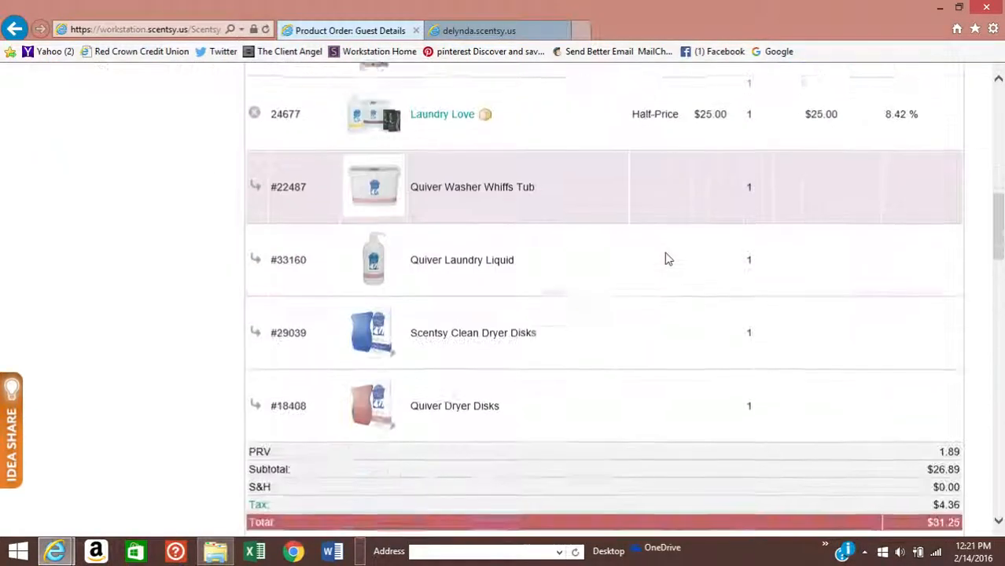
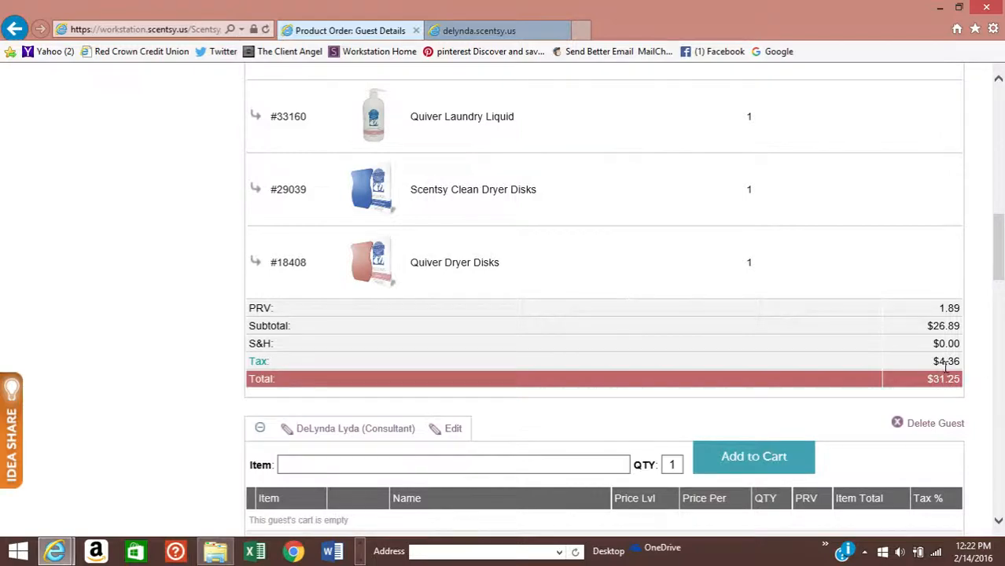
- Scroll through the party order to review the guest orders before applying the reward
scroll(610, 344, "up", 10)
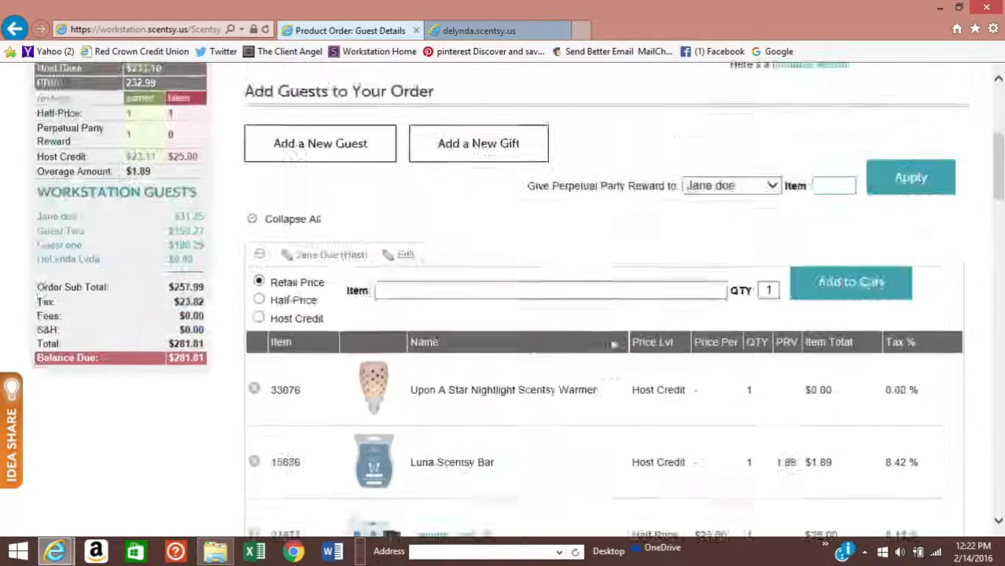
scroll(617, 339, "down", 2)
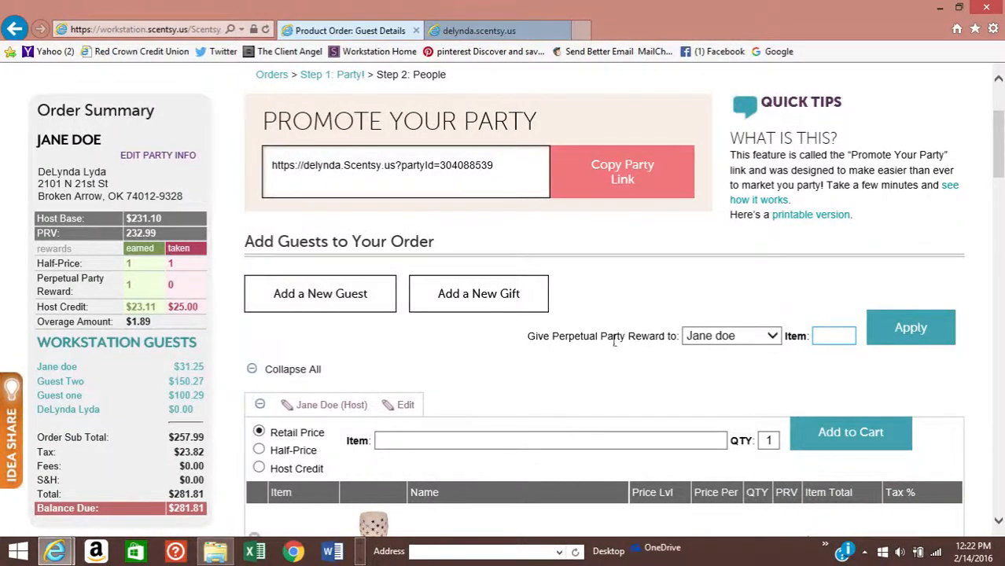
scroll(617, 339, "down", 4)
scroll(595, 355, "down", 5)
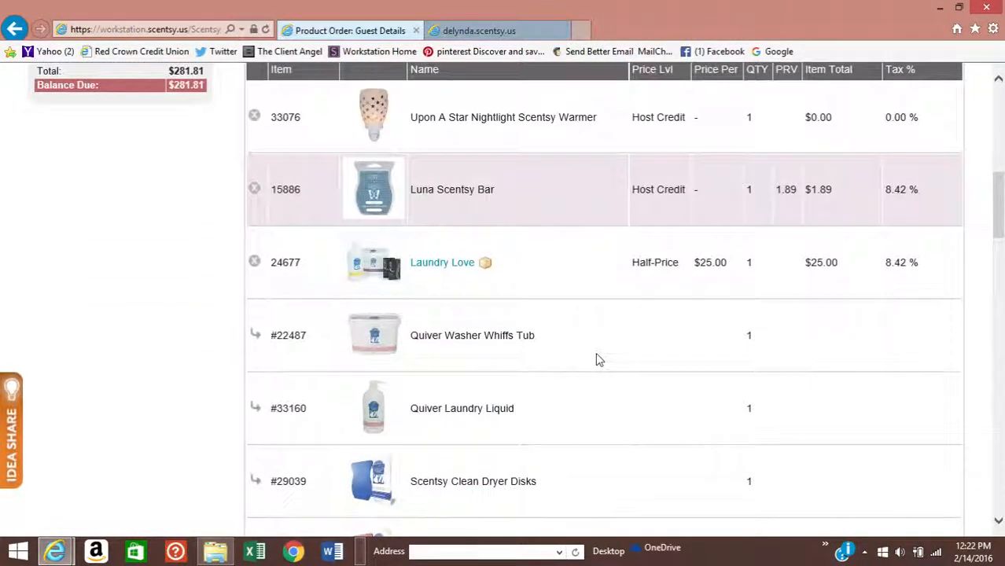
scroll(596, 361, "down", 1)
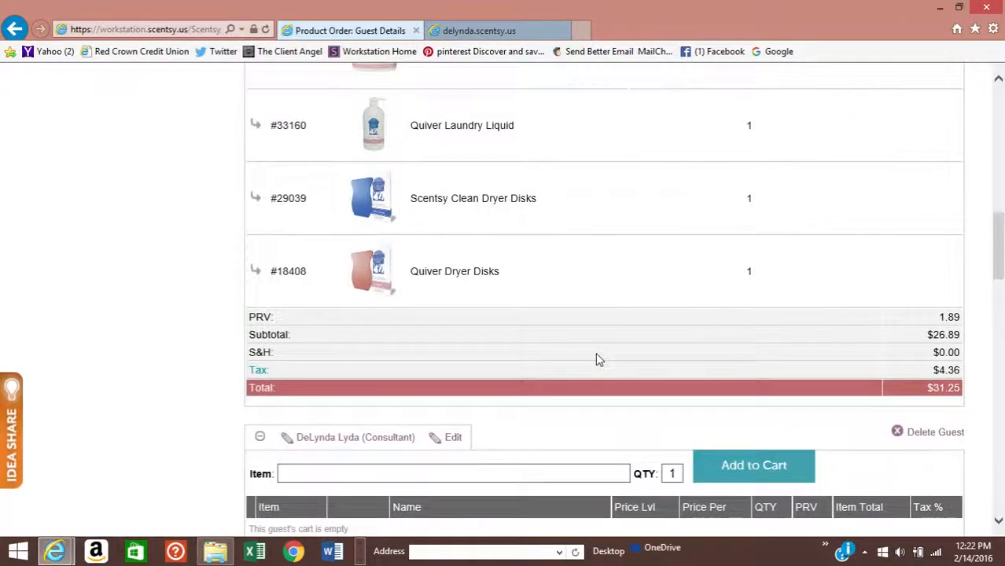
scroll(596, 361, "up", 2)
scroll(595, 361, "up", 3)
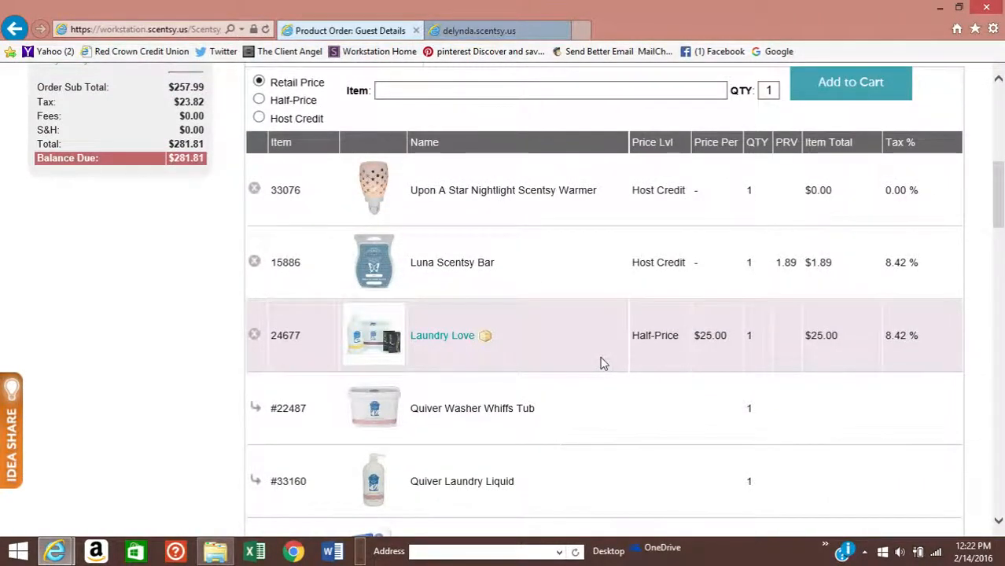
scroll(602, 363, "up", 2)
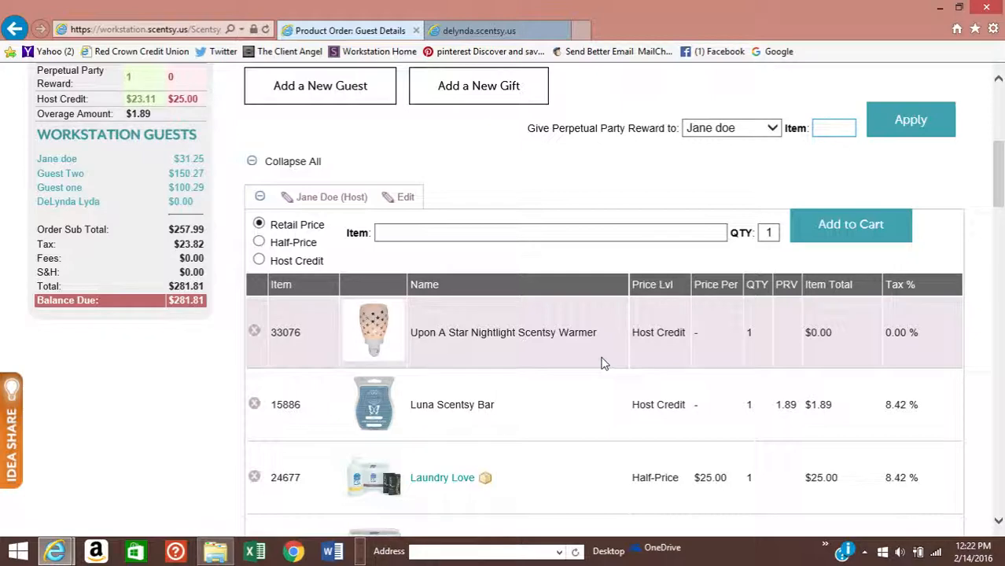
scroll(602, 364, "up", 3)
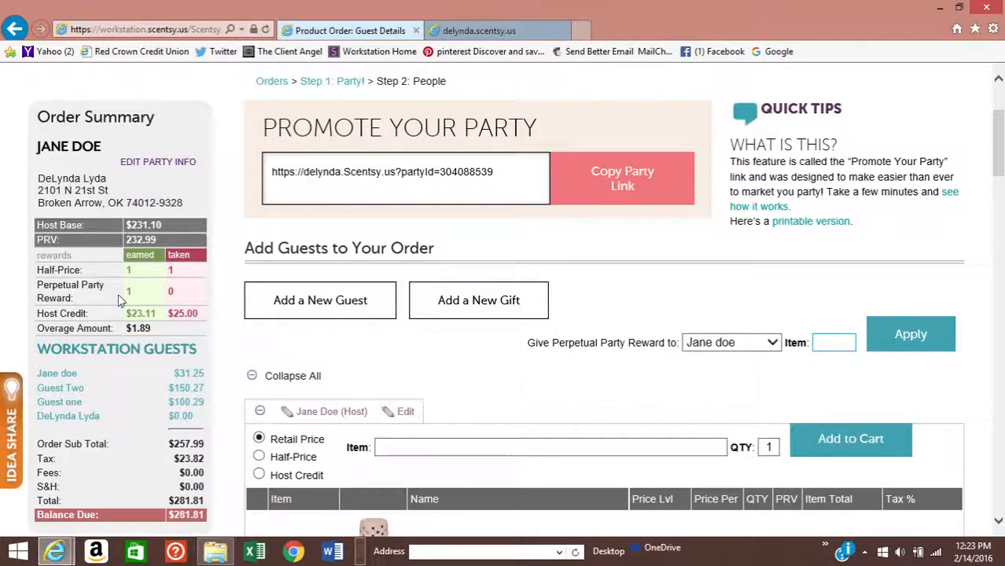
scroll(376, 350, "down", 4)
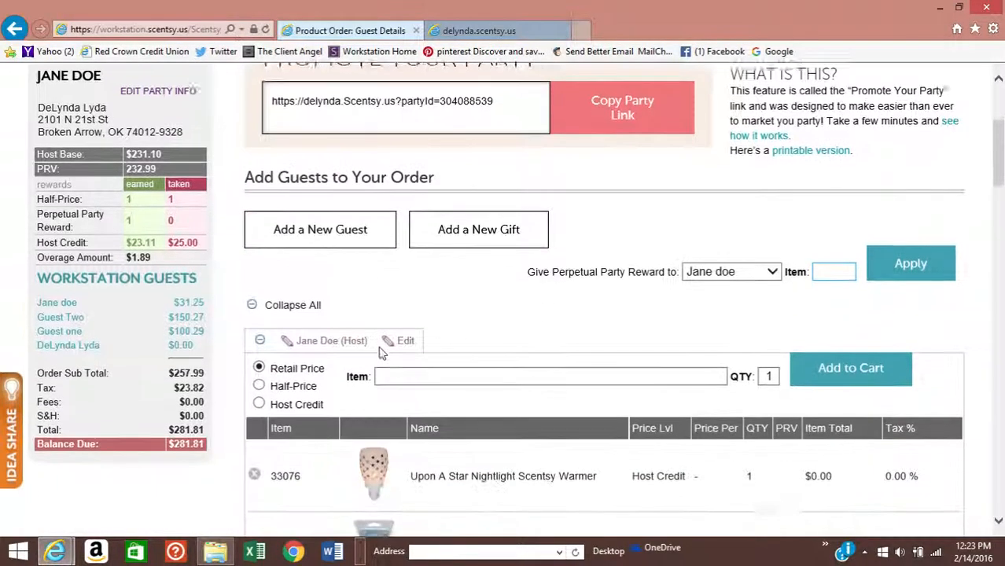
scroll(553, 289, "down", 7)
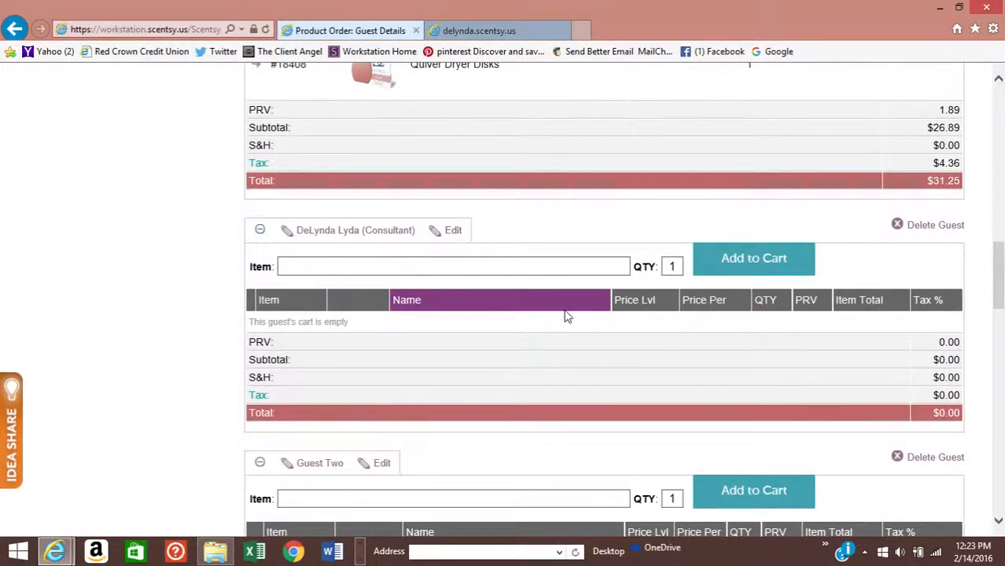
left_click(327, 268)
scroll(495, 395, "up", 3)
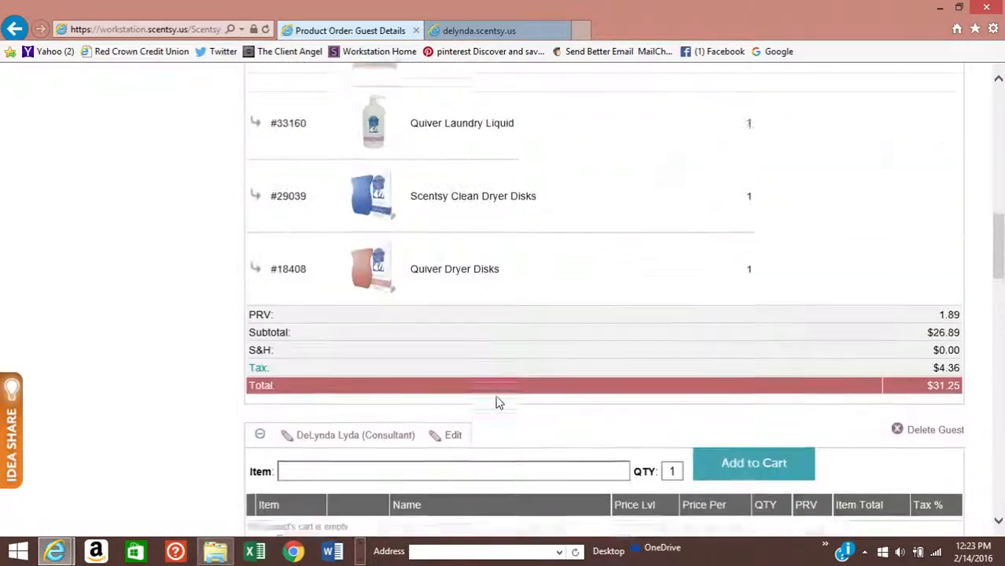
scroll(495, 401, "up", 10)
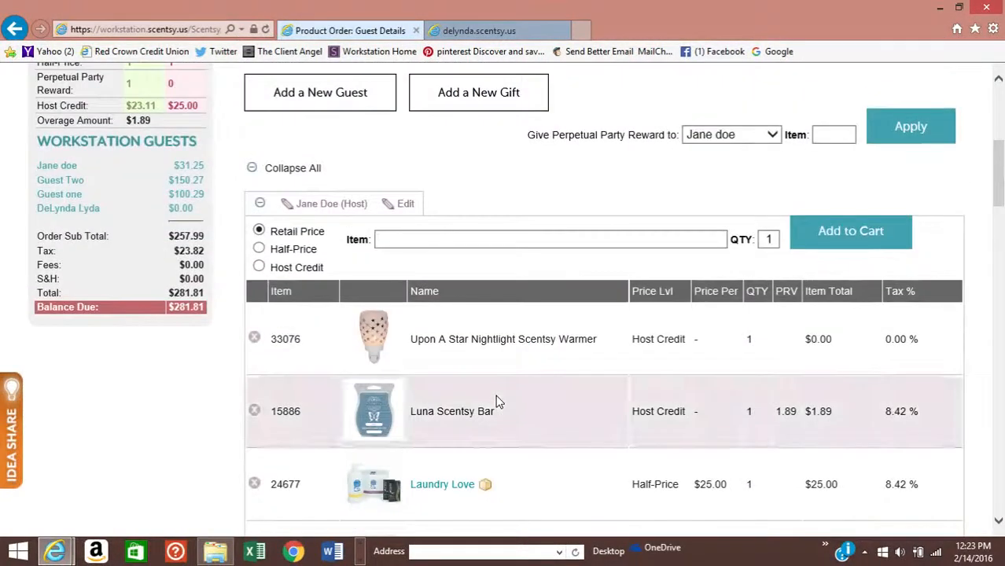
scroll(495, 401, "down", 1)
scroll(496, 401, "up", 2)
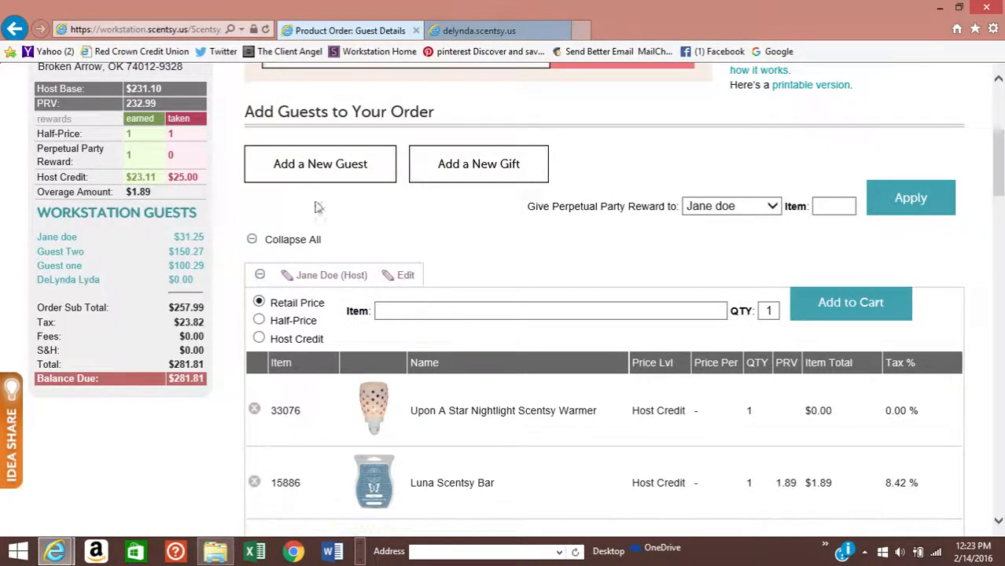
scroll(318, 206, "up", 1)
scroll(673, 286, "down", 1)
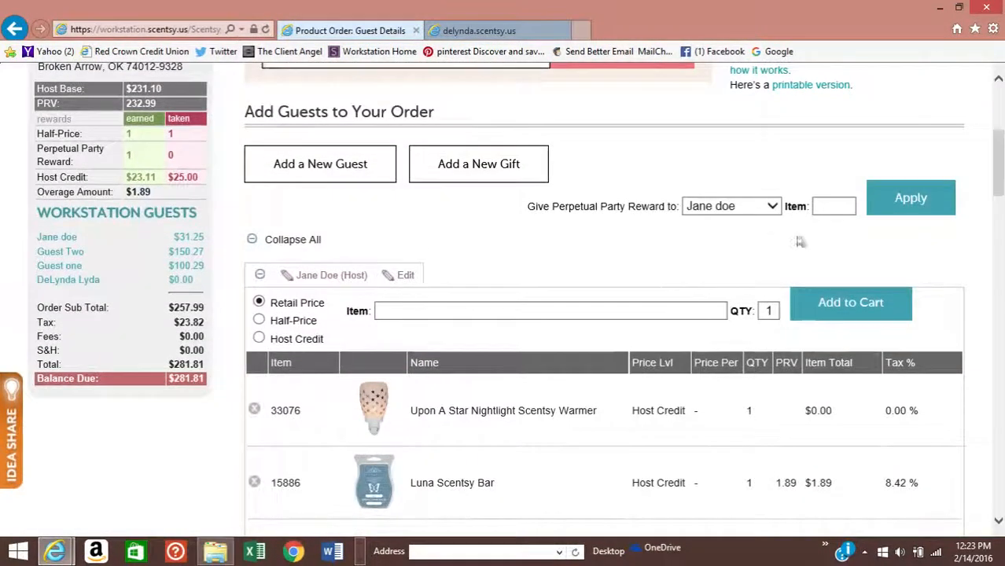
- Give the consultant the perpetual party reward as Ocean Washer Whiffs (22442) at half price
left_click(773, 208)
left_click(747, 218)
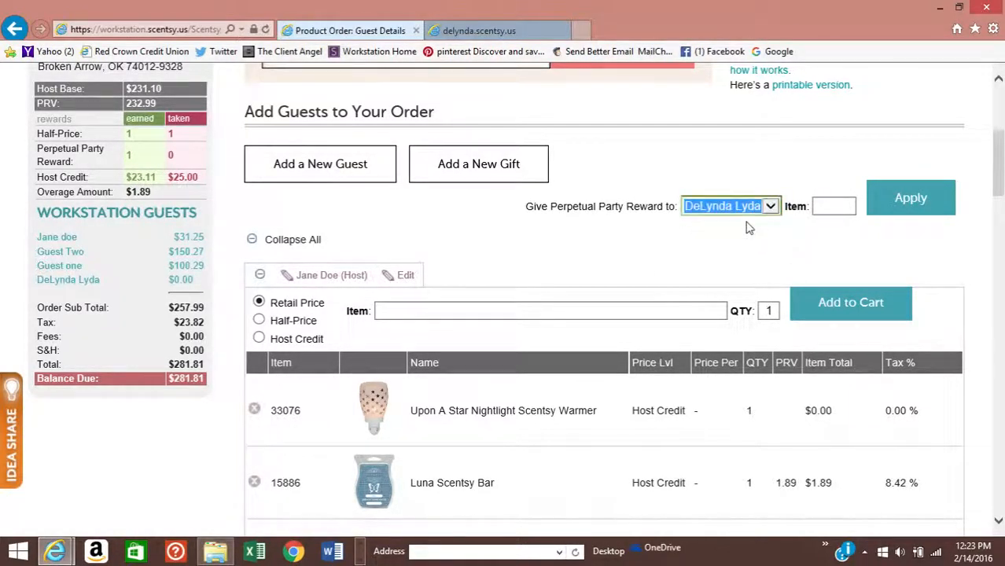
scroll(667, 202, "up", 1)
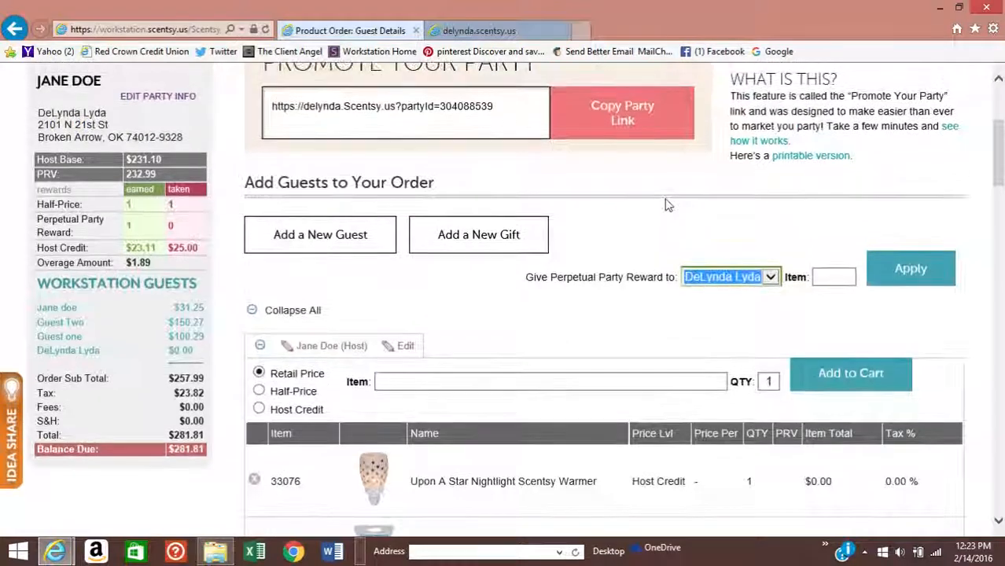
scroll(667, 204, "down", 1)
left_click(835, 206)
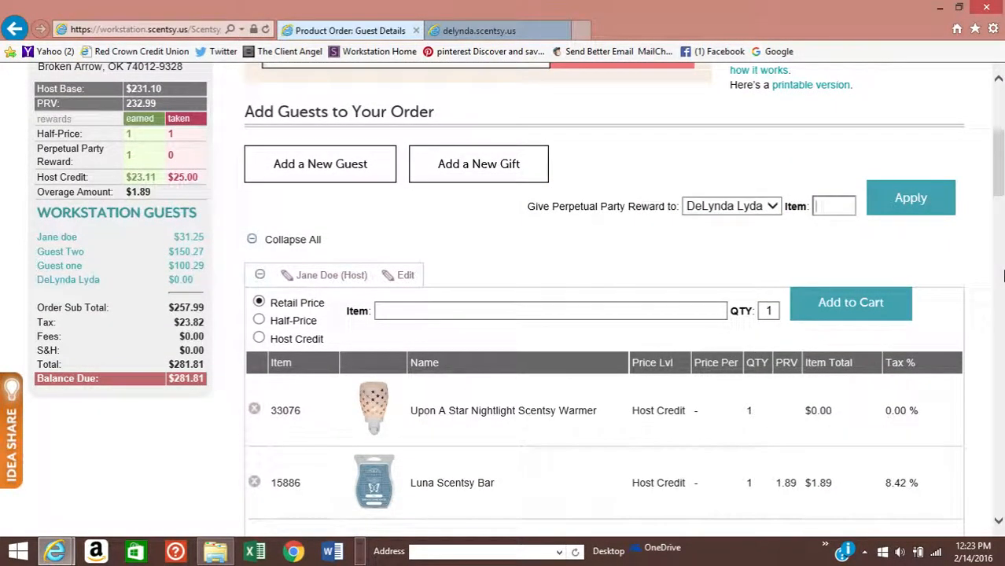
type("washer")
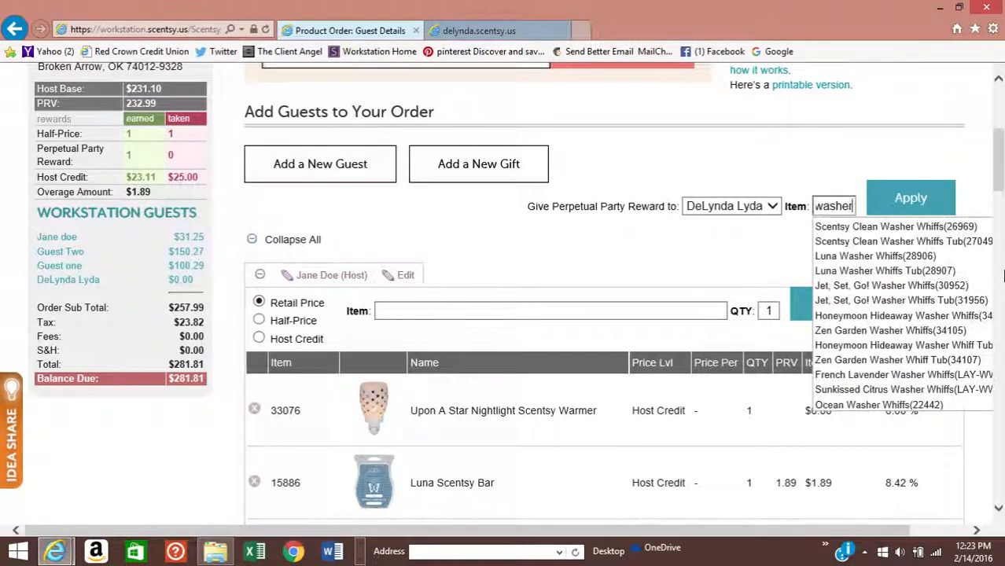
scroll(882, 326, "down", 1)
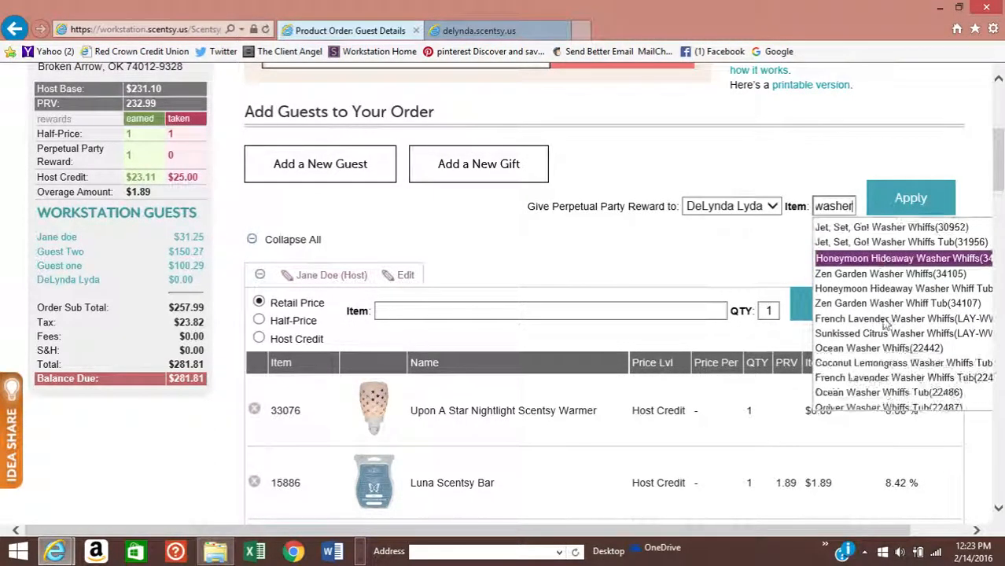
left_click(879, 349)
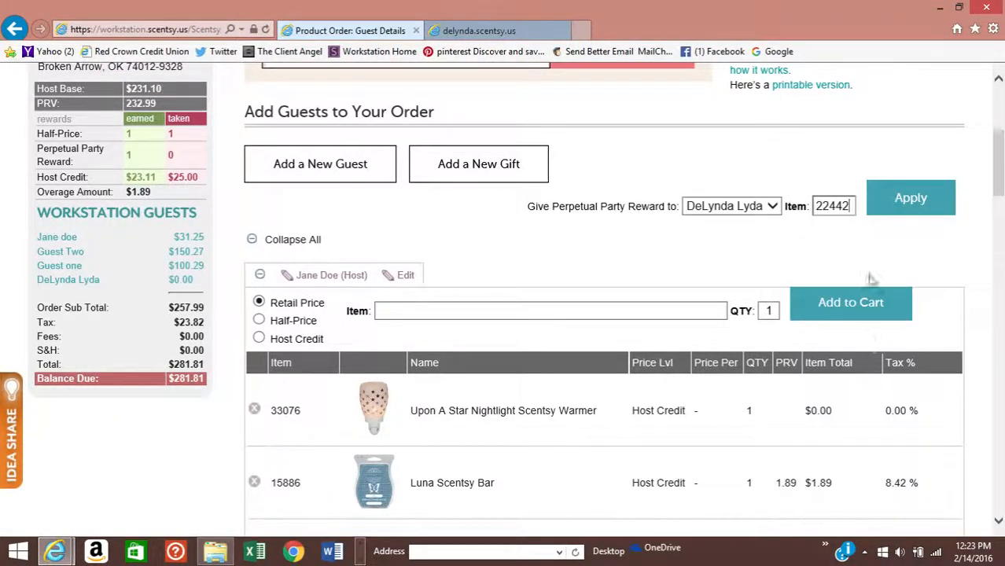
left_click(913, 197)
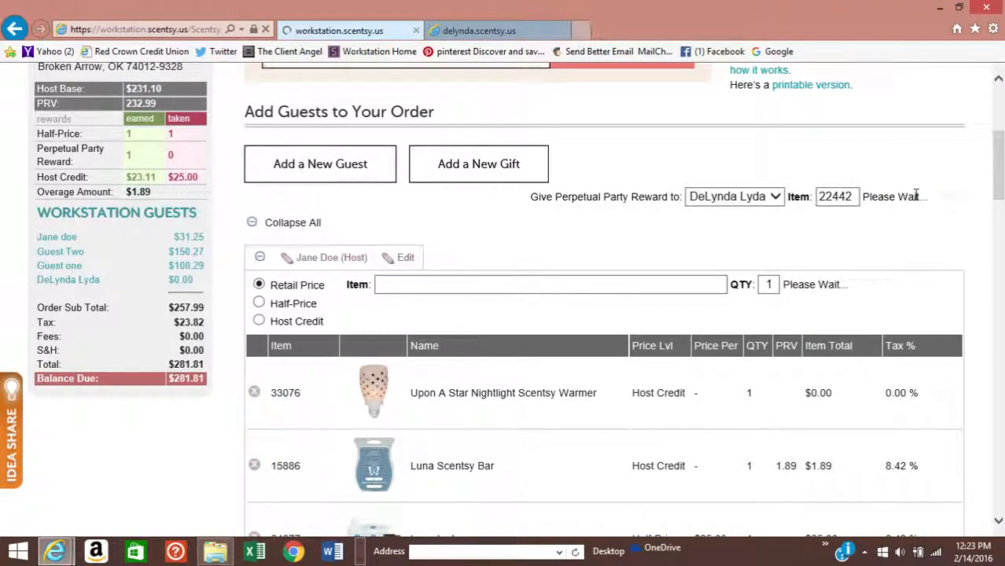
scroll(916, 200, "down", 5)
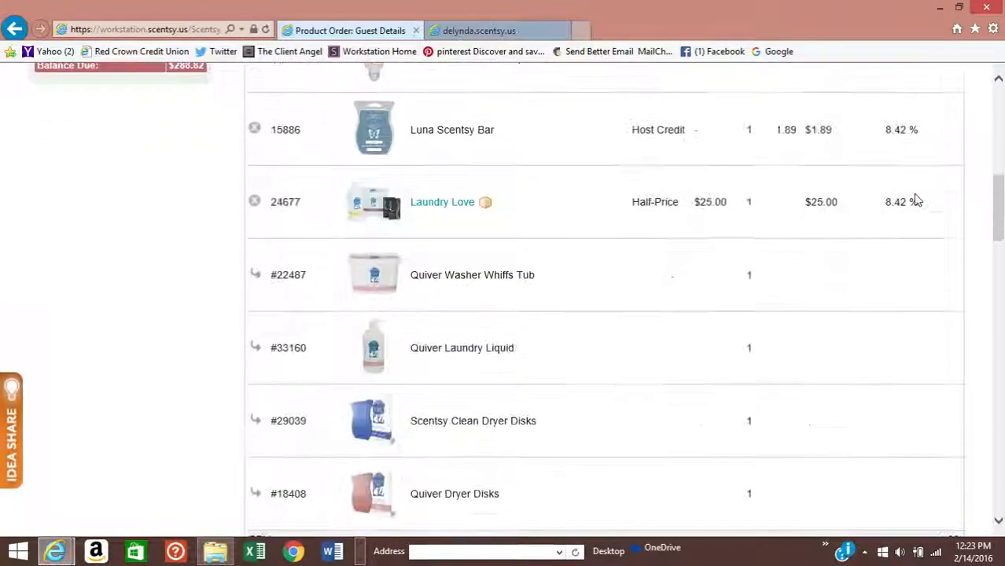
scroll(916, 198, "down", 4)
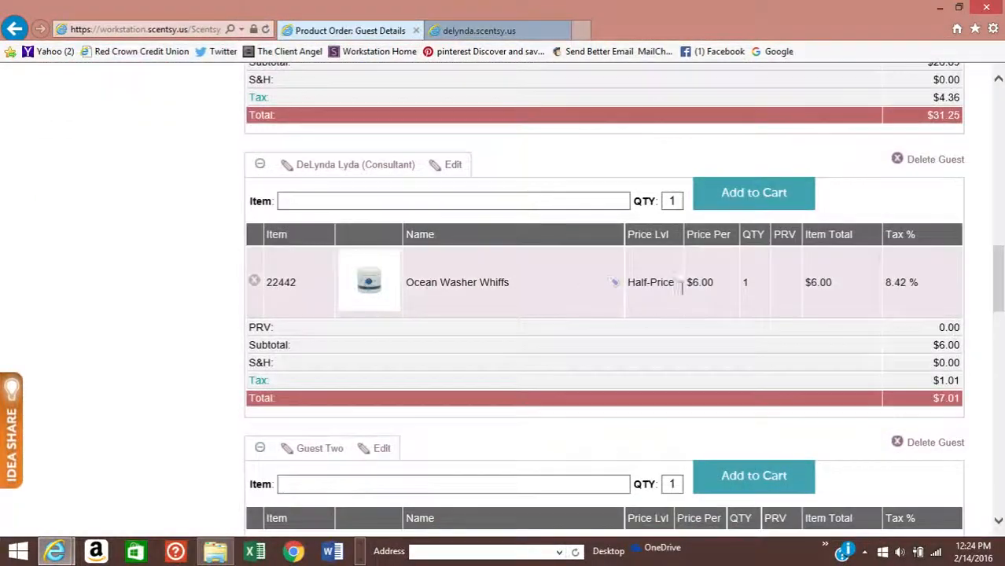
scroll(827, 299, "down", 1)
scroll(826, 297, "up", 1)
scroll(782, 295, "up", 10)
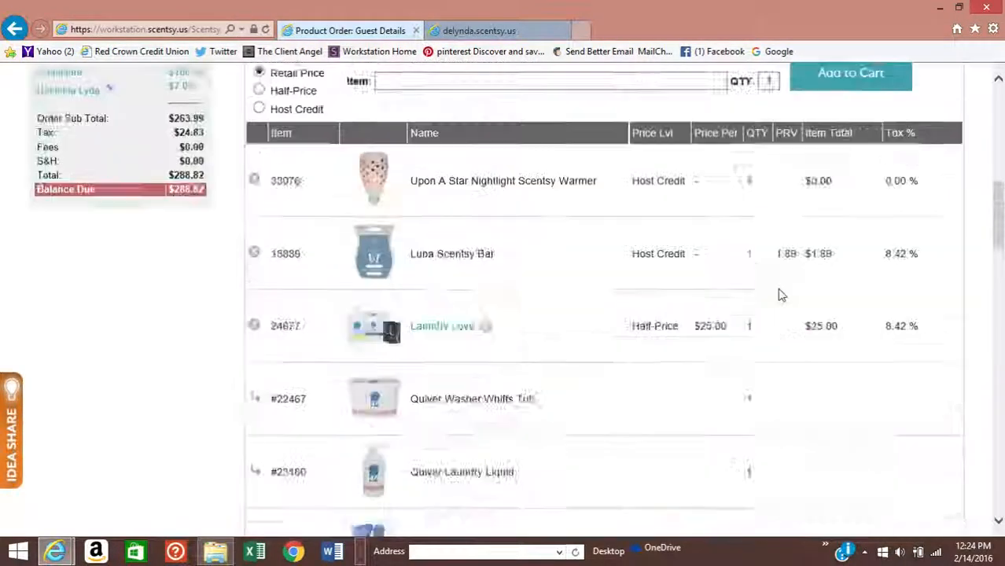
scroll(781, 295, "up", 5)
scroll(781, 295, "down", 2)
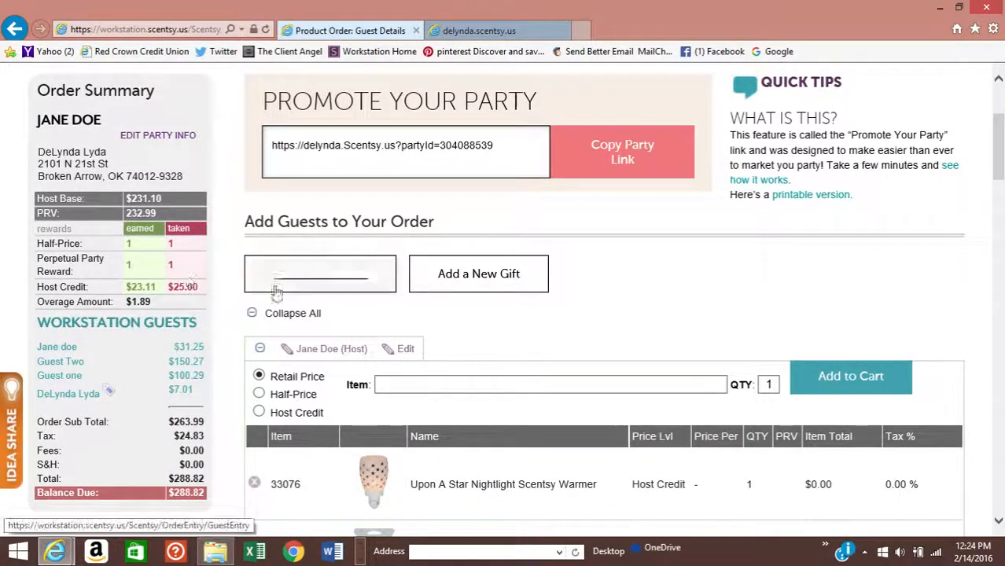
scroll(678, 309, "down", 10)
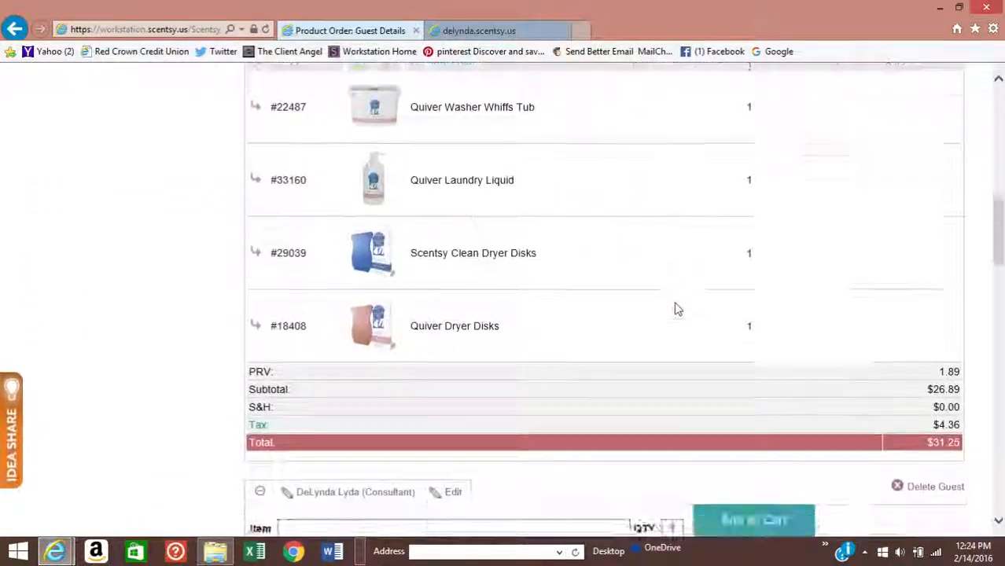
scroll(678, 310, "down", 15)
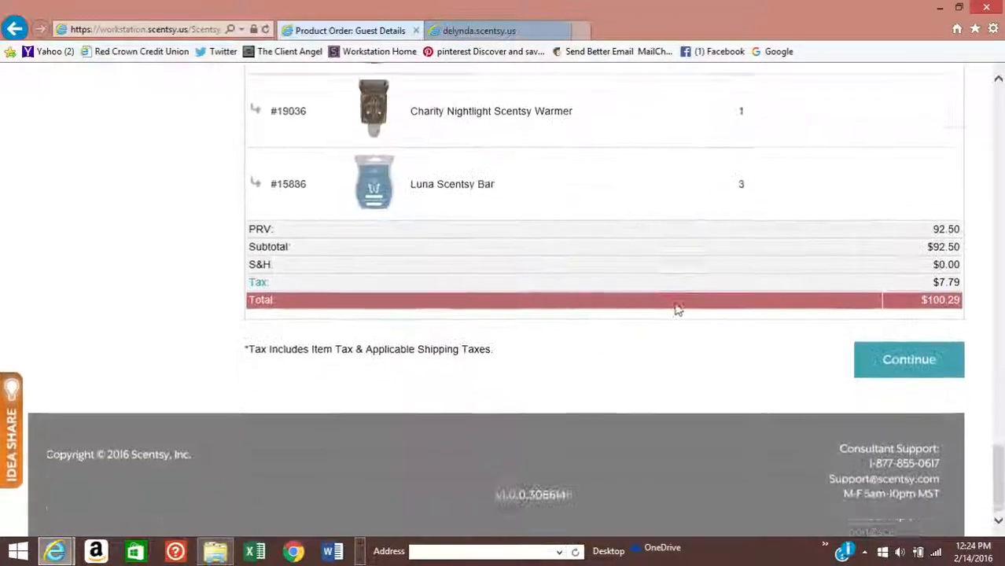
- Continue to the order's Payments step showing the $288.82 balance due
left_click(918, 362)
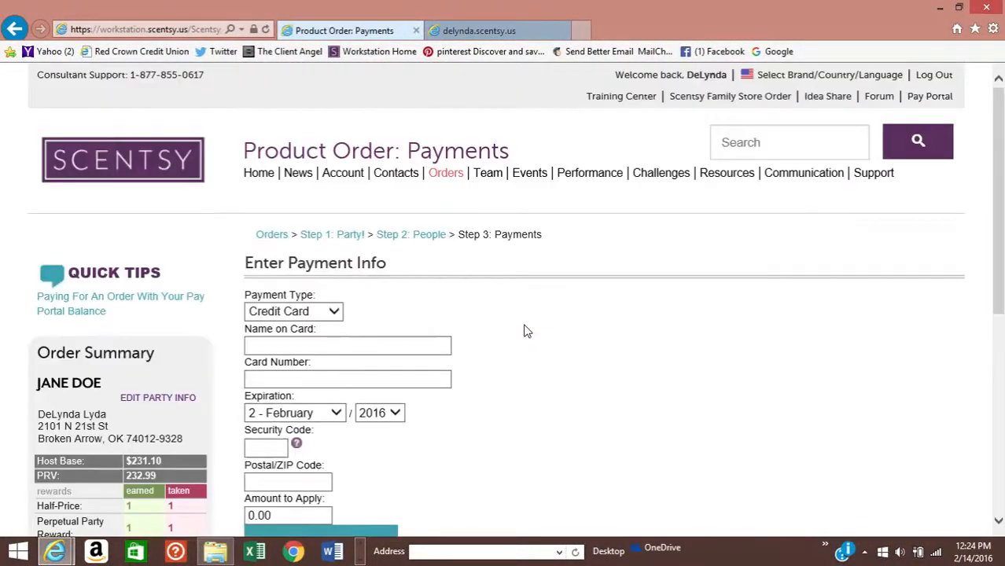
scroll(527, 331, "down", 3)
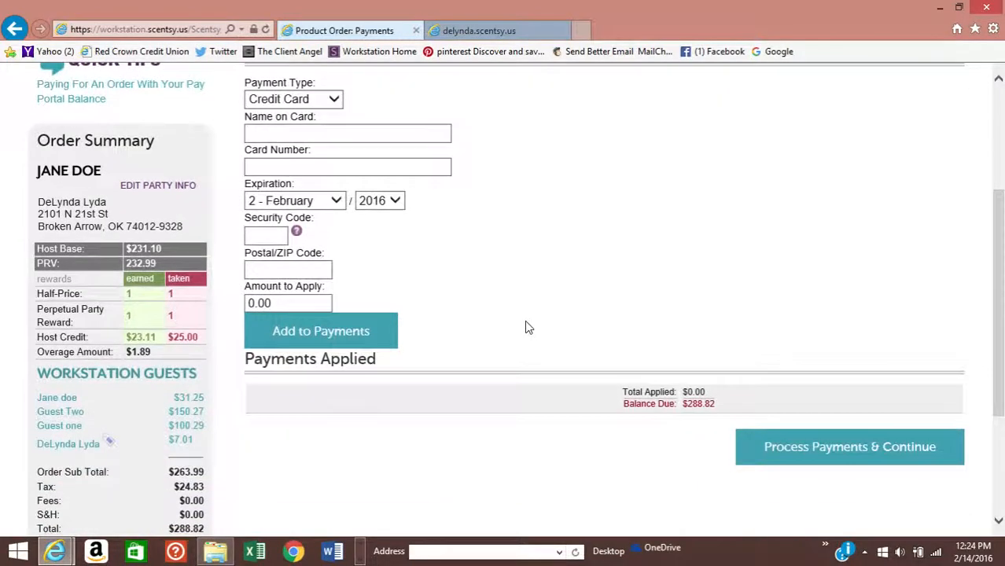
scroll(528, 328, "up", 2)
scroll(587, 330, "down", 4)
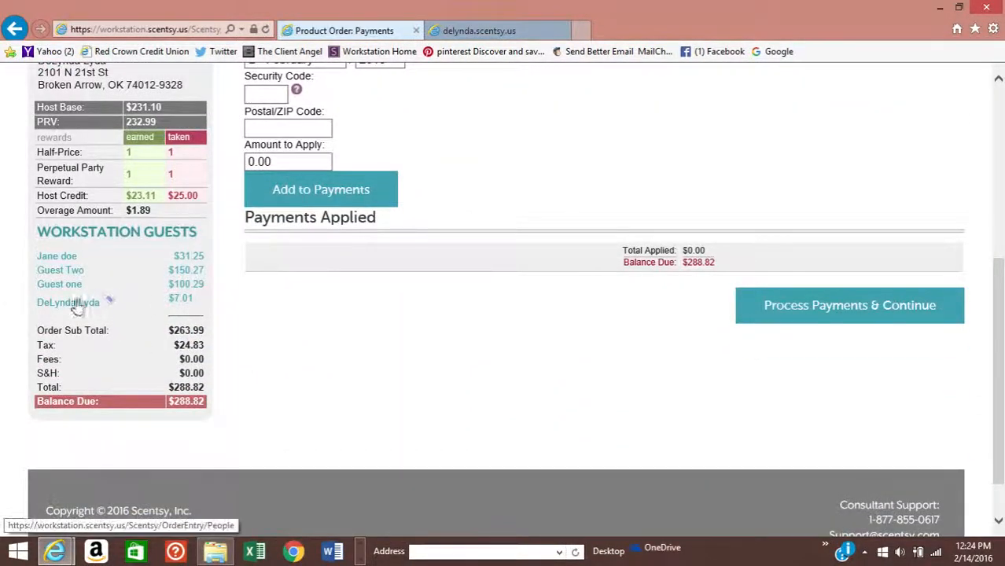
scroll(413, 335, "up", 3)
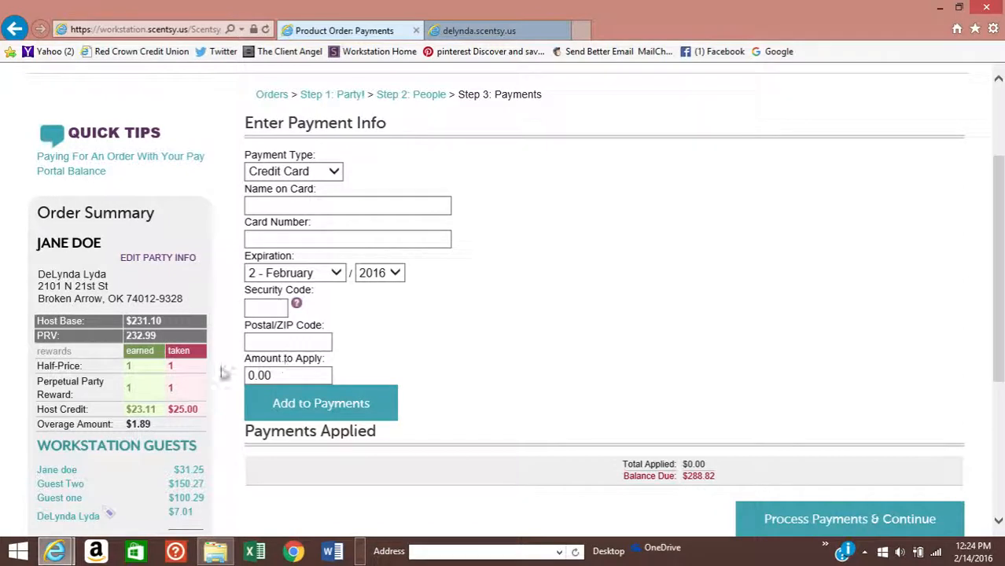
- Try Add to Payments and Name on Card, then go back to Workstation Home unpaid
left_click(317, 405)
left_click(271, 204)
scroll(423, 246, "down", 3)
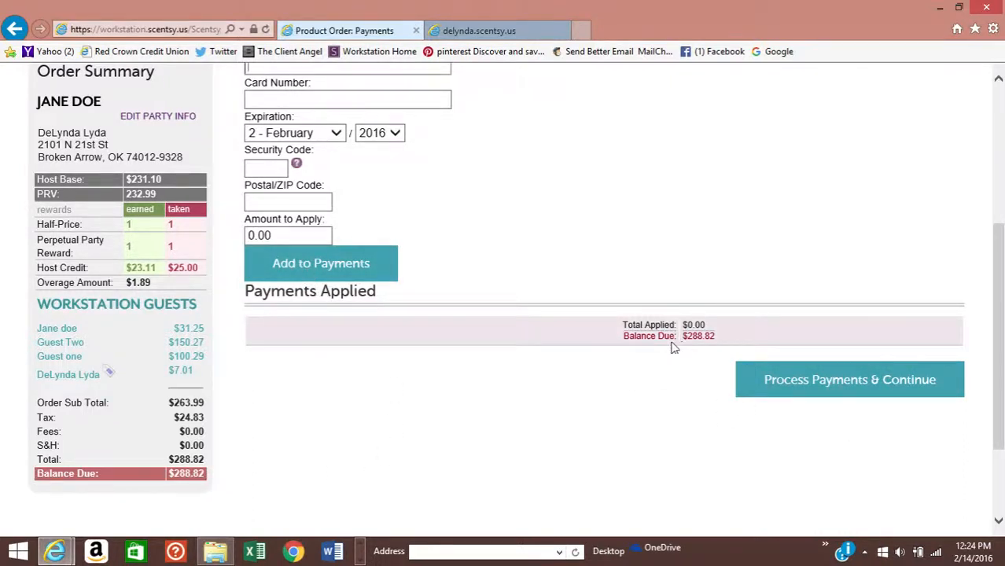
scroll(539, 416, "up", 4)
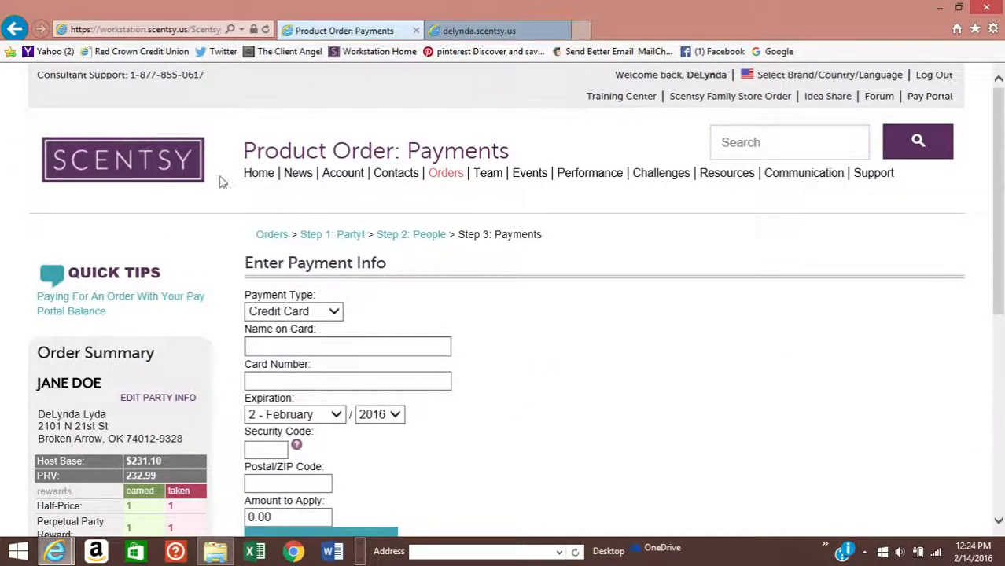
left_click(260, 173)
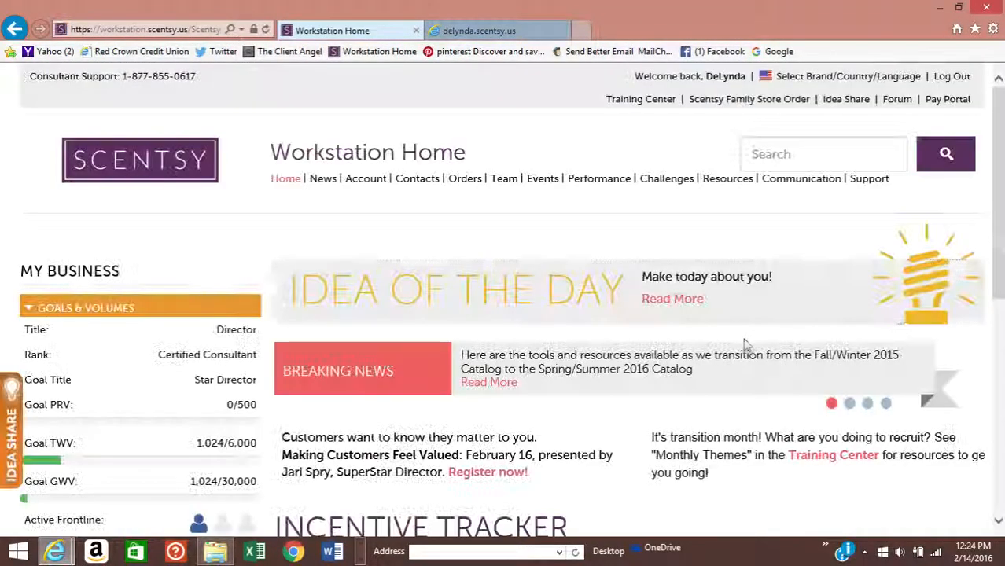
left_click(485, 33)
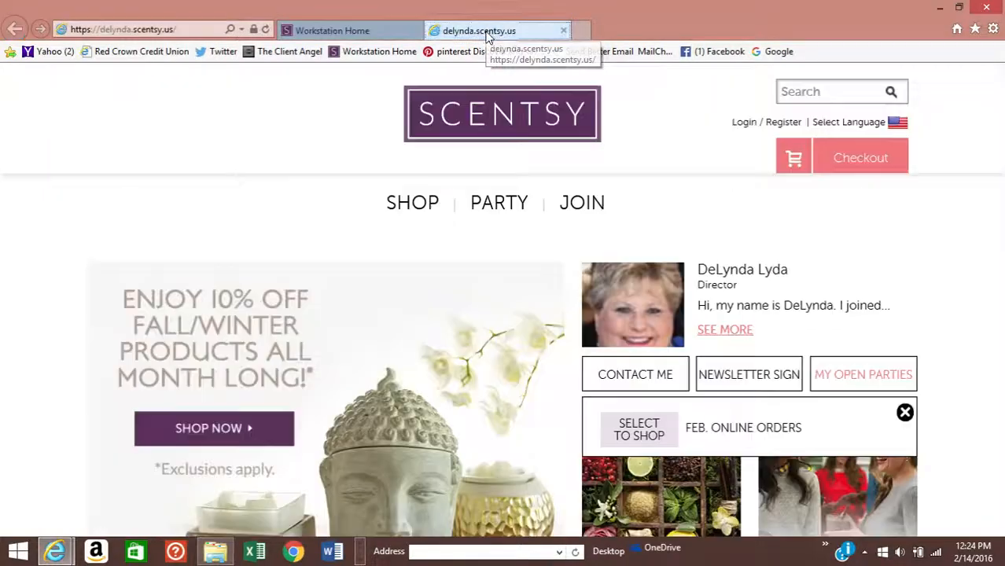
scroll(591, 208, "down", 2)
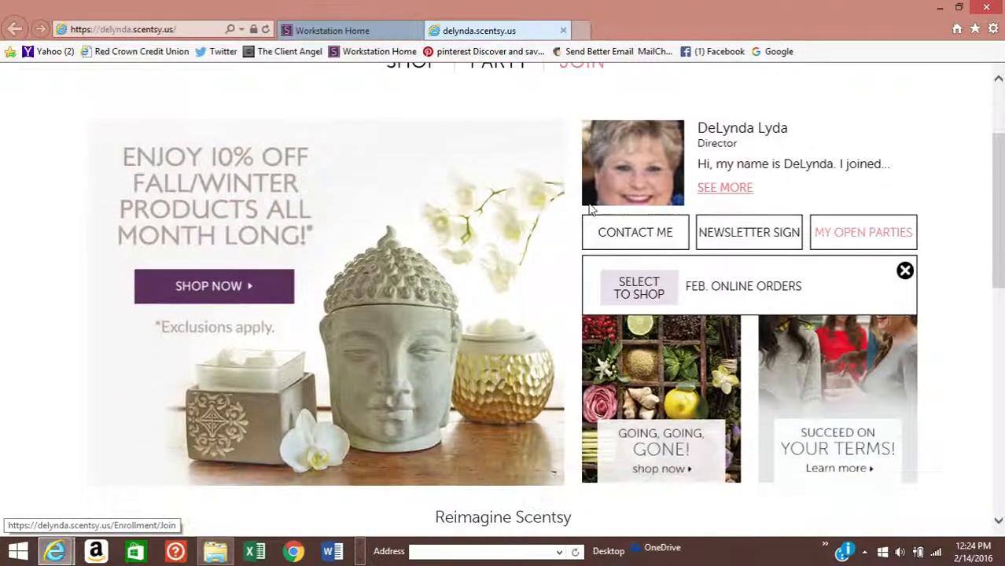
scroll(724, 228, "down", 1)
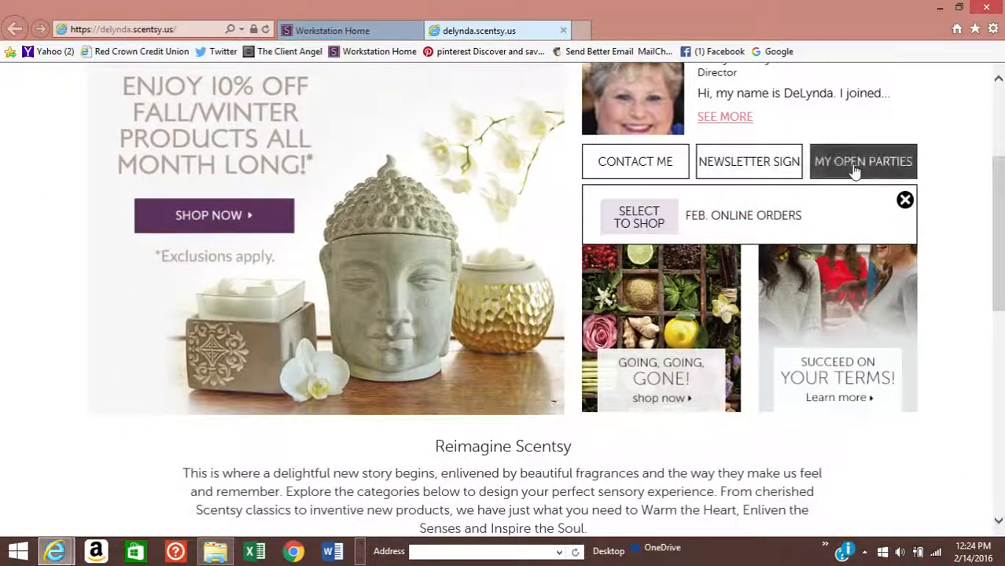
left_click(855, 165)
left_click(854, 166)
scroll(826, 184, "down", 1)
scroll(736, 218, "up", 4)
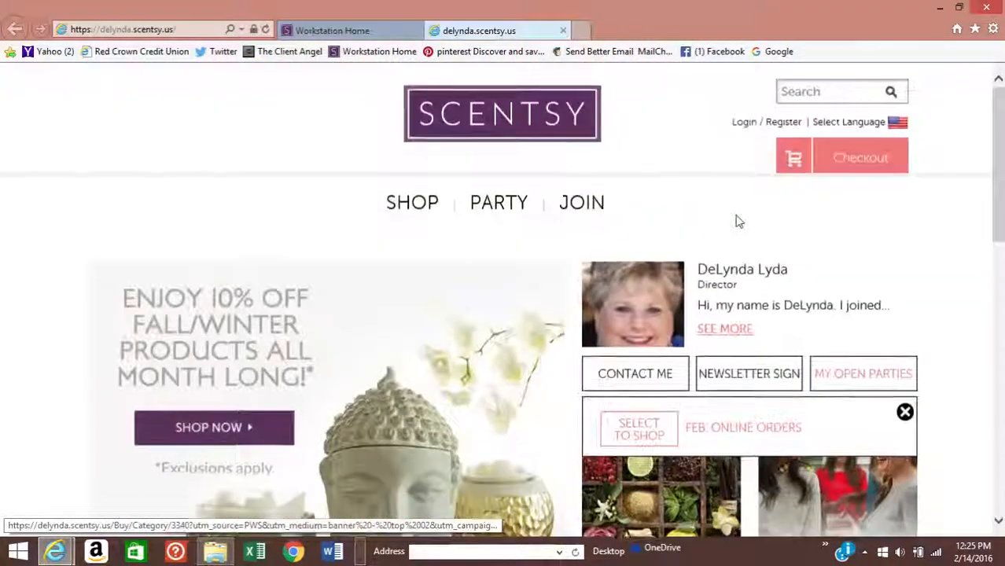
left_click(354, 30)
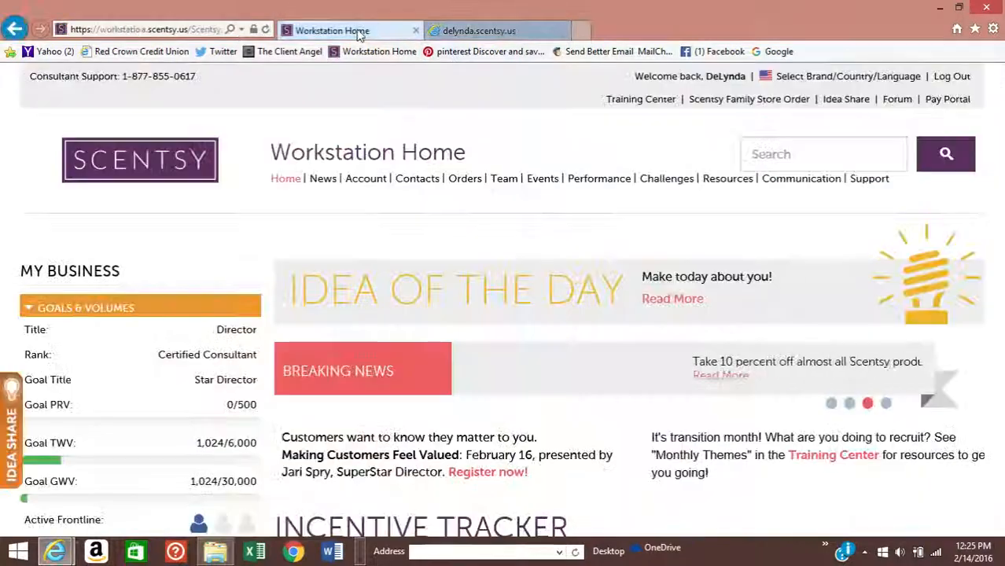
scroll(371, 230, "down", 3)
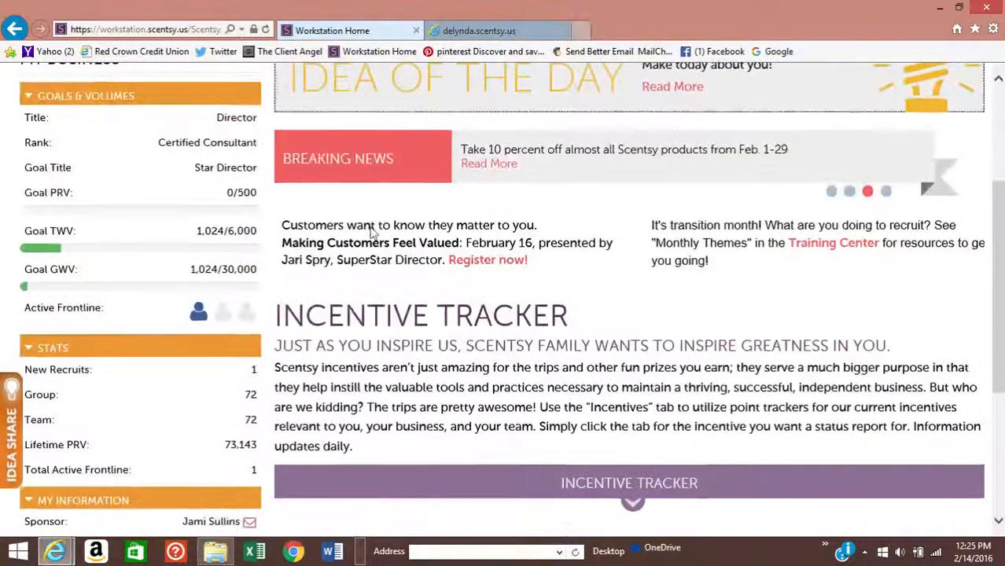
scroll(373, 228, "up", 3)
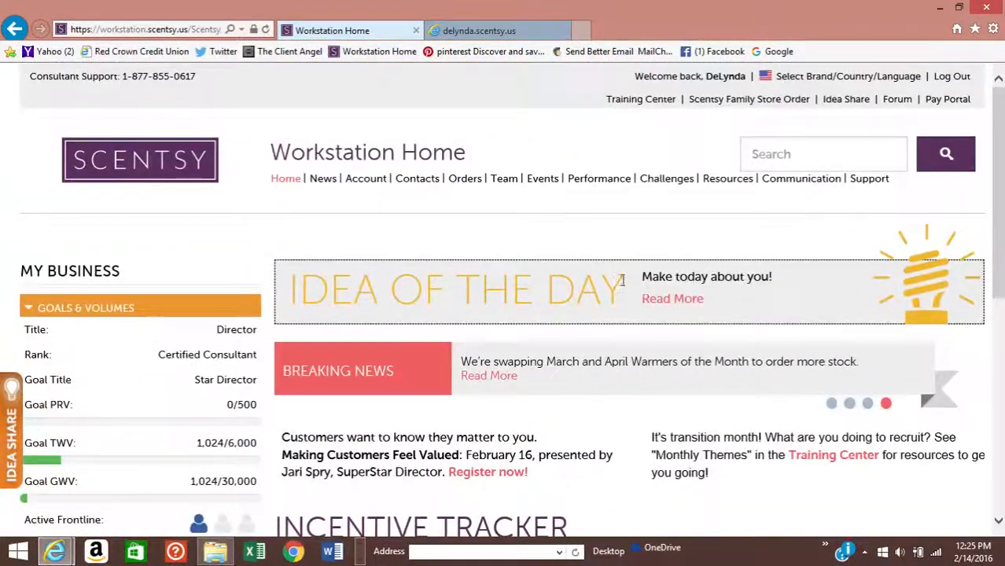
scroll(618, 281, "down", 6)
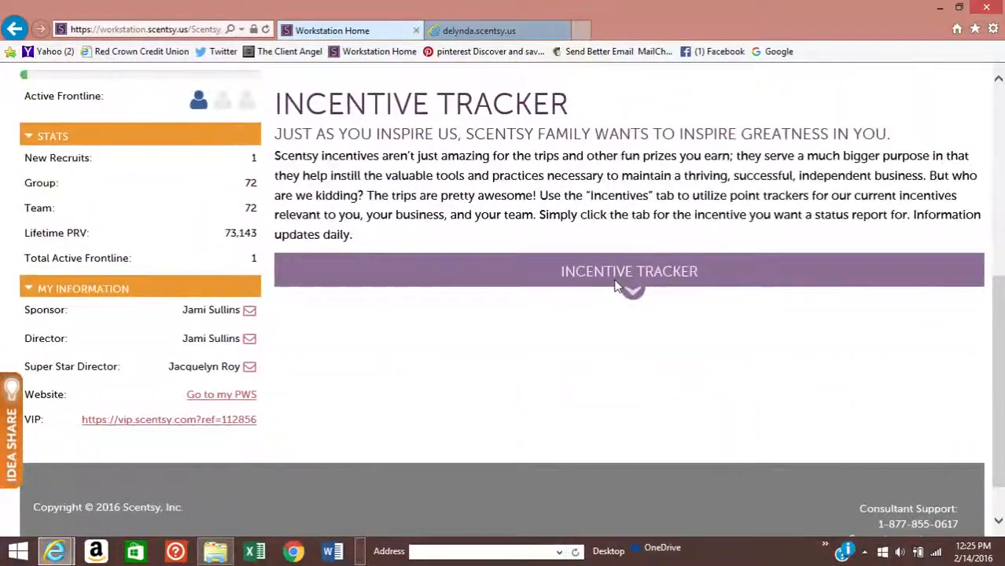
scroll(618, 285, "up", 5)
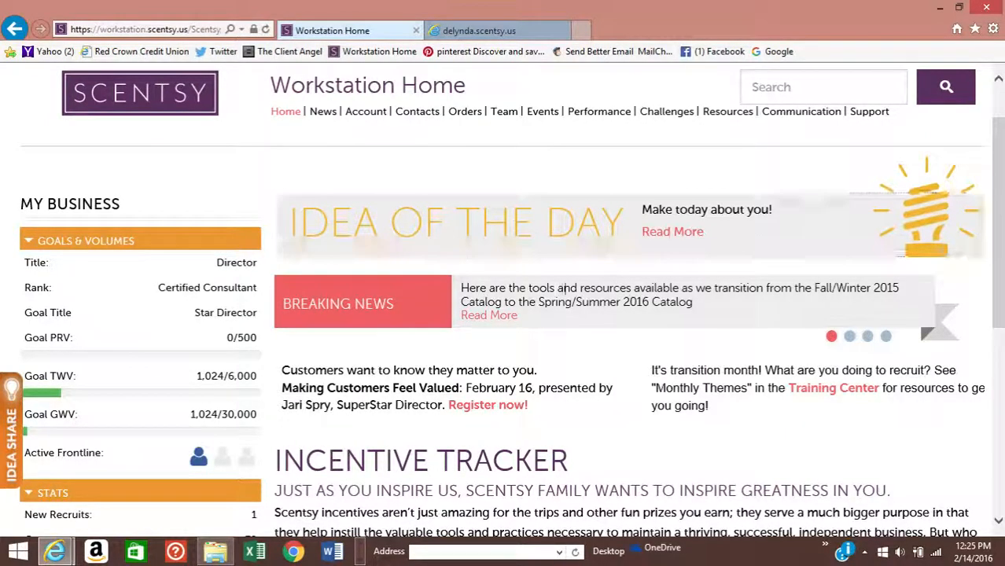
- Go to the Orders overview and show the Pending Orders list
left_click(471, 113)
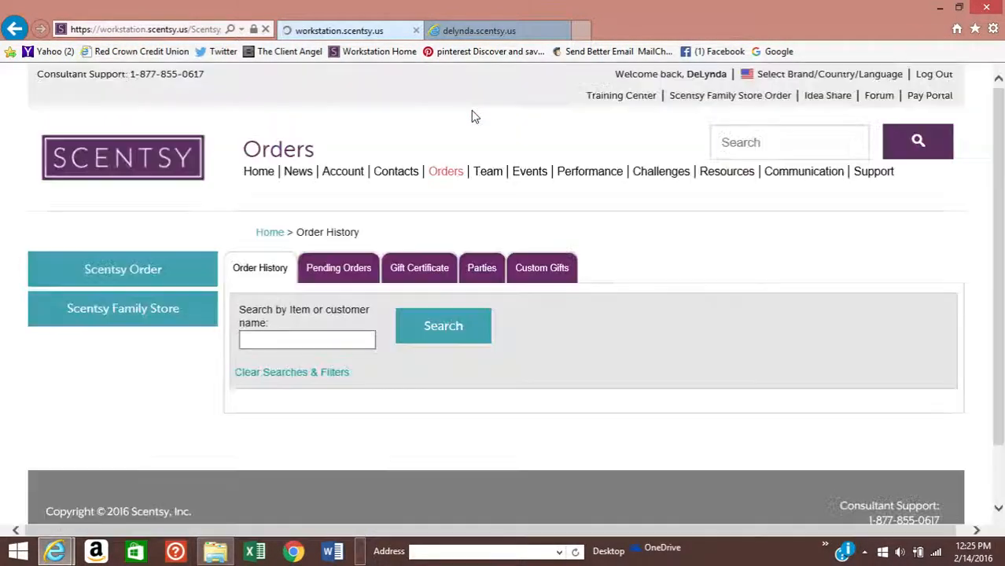
scroll(664, 203, "down", 1)
scroll(665, 203, "down", 3)
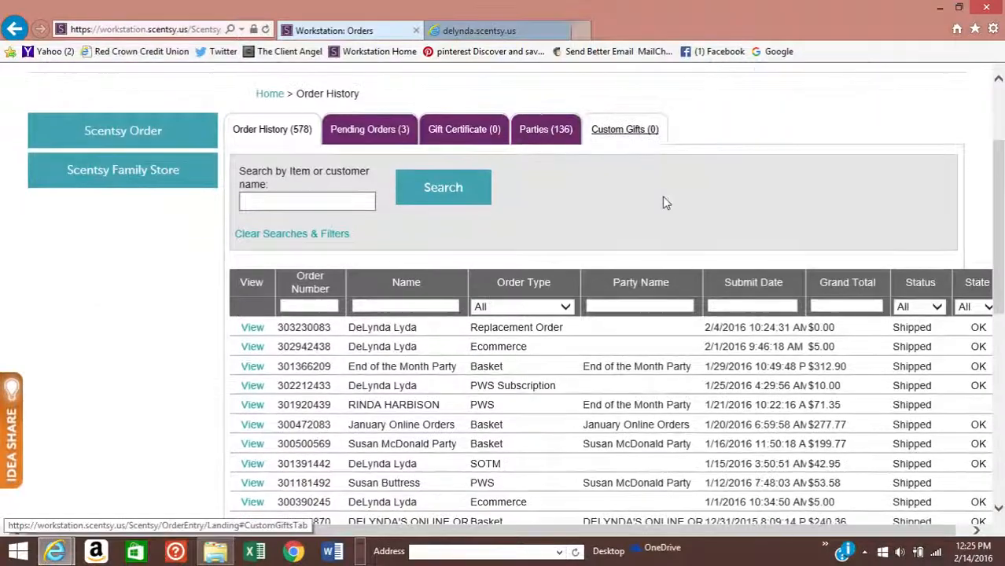
scroll(666, 202, "up", 4)
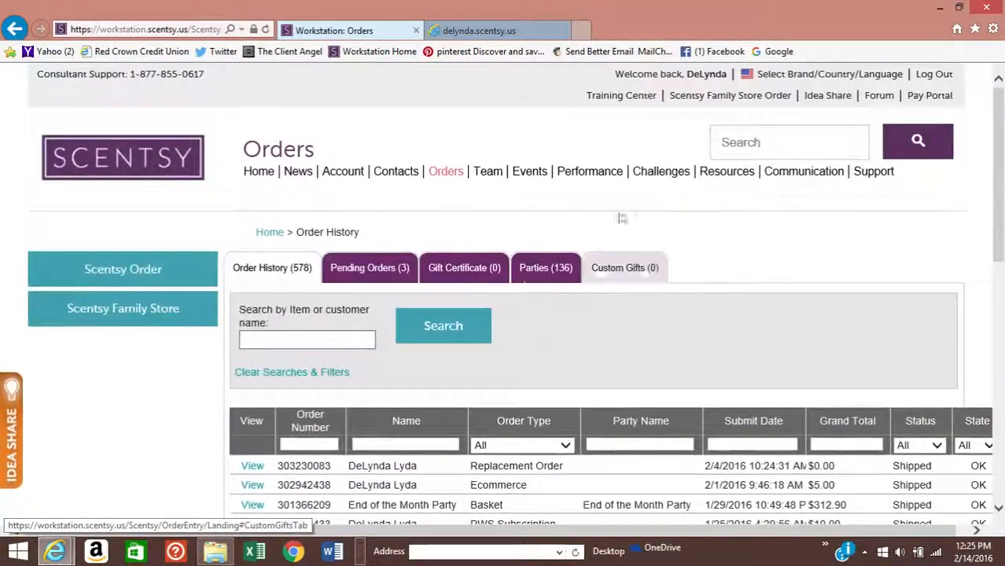
scroll(665, 202, "down", 3)
scroll(398, 535, "down", 4)
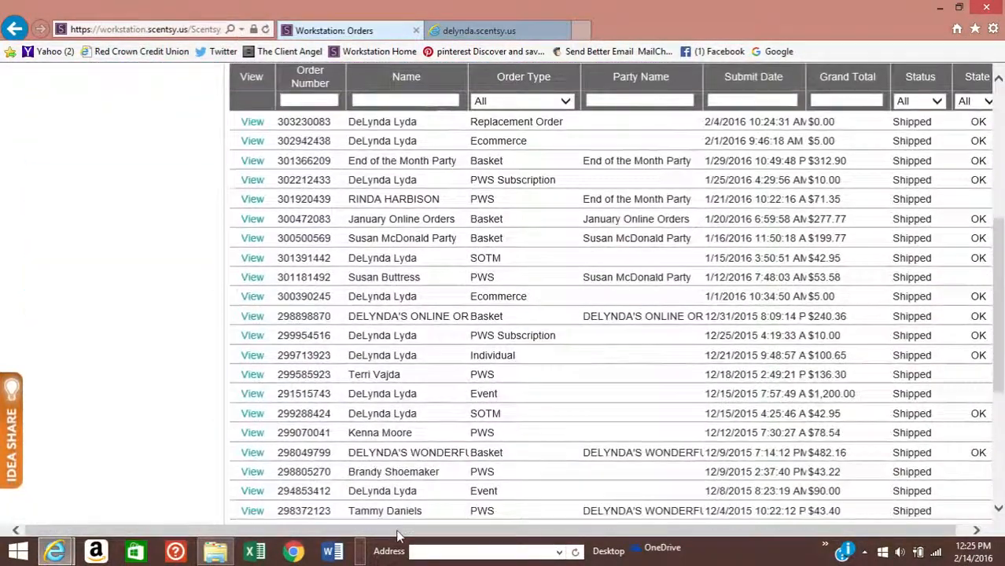
scroll(391, 468, "up", 5)
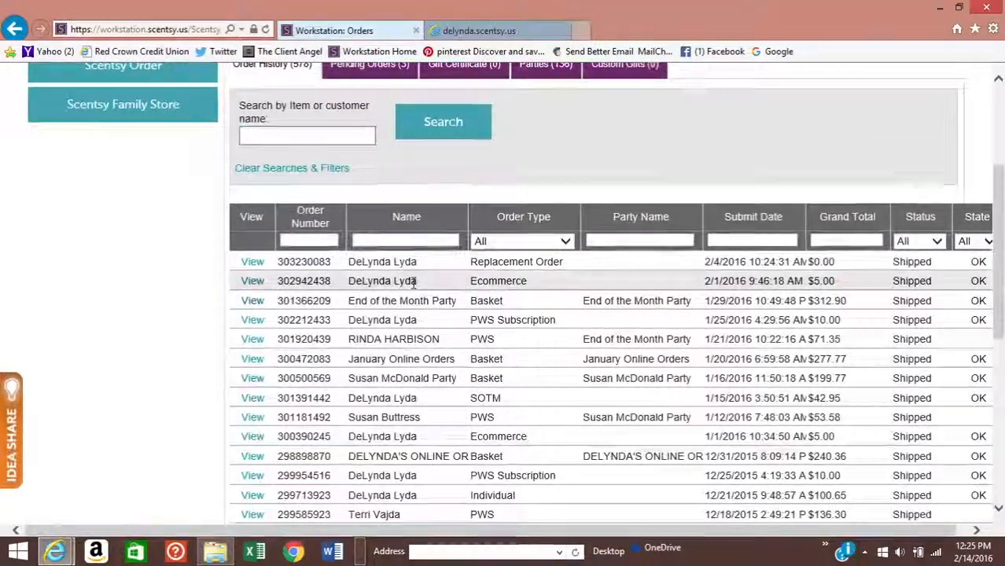
scroll(412, 281, "up", 2)
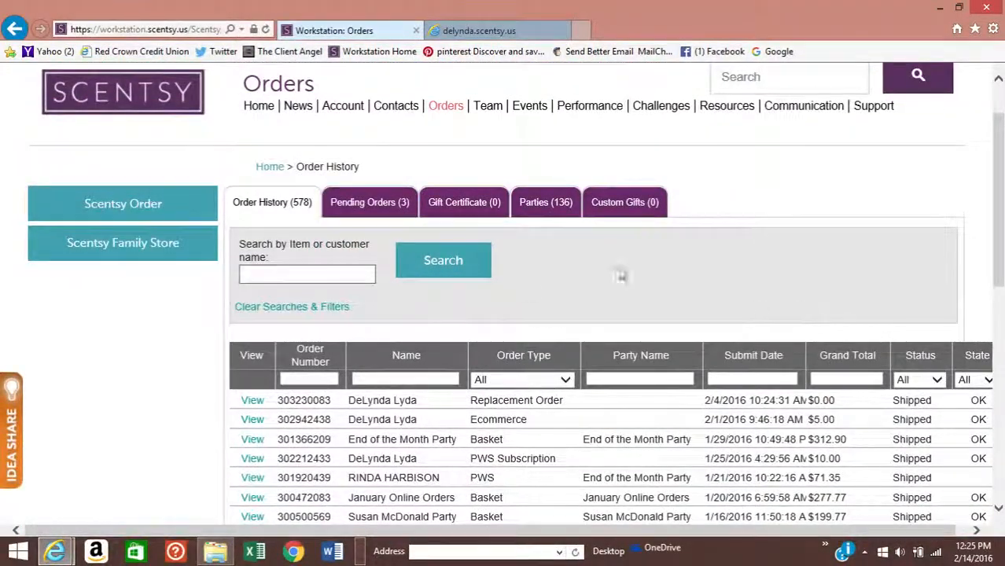
left_click(354, 206)
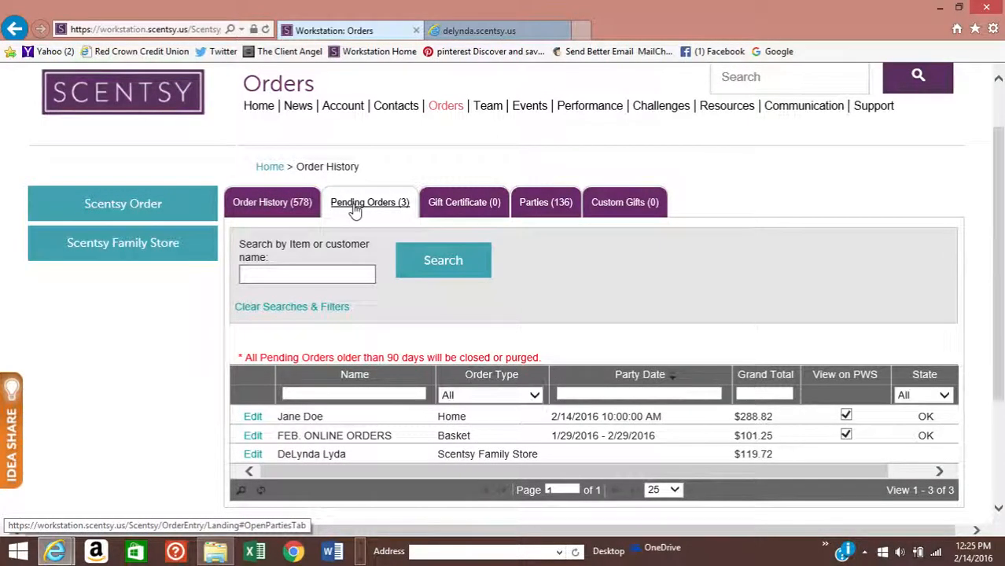
scroll(353, 208, "down", 2)
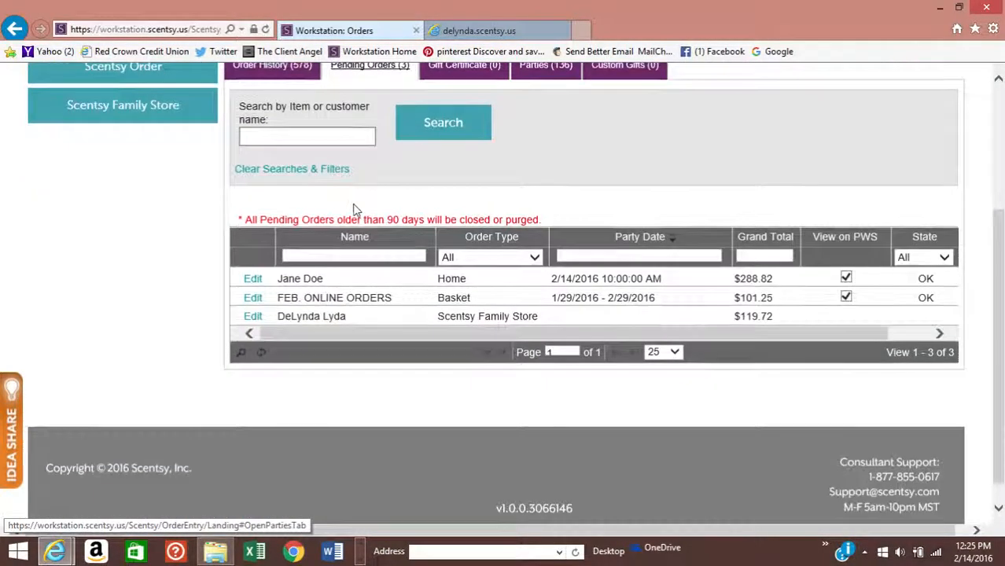
- Open the Jane Doe party order for editing and view its Party Details
left_click(252, 279)
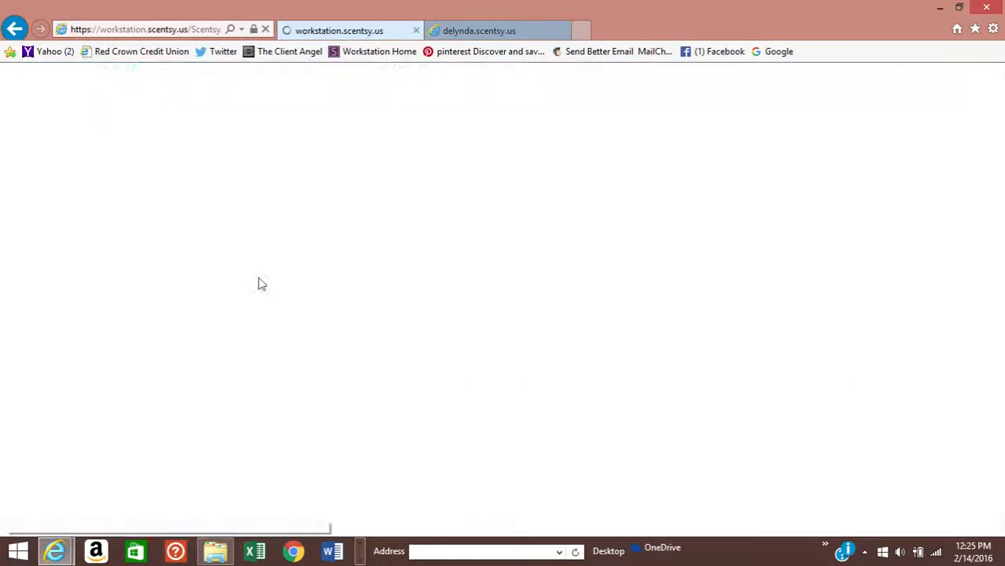
scroll(262, 284, "down", 7)
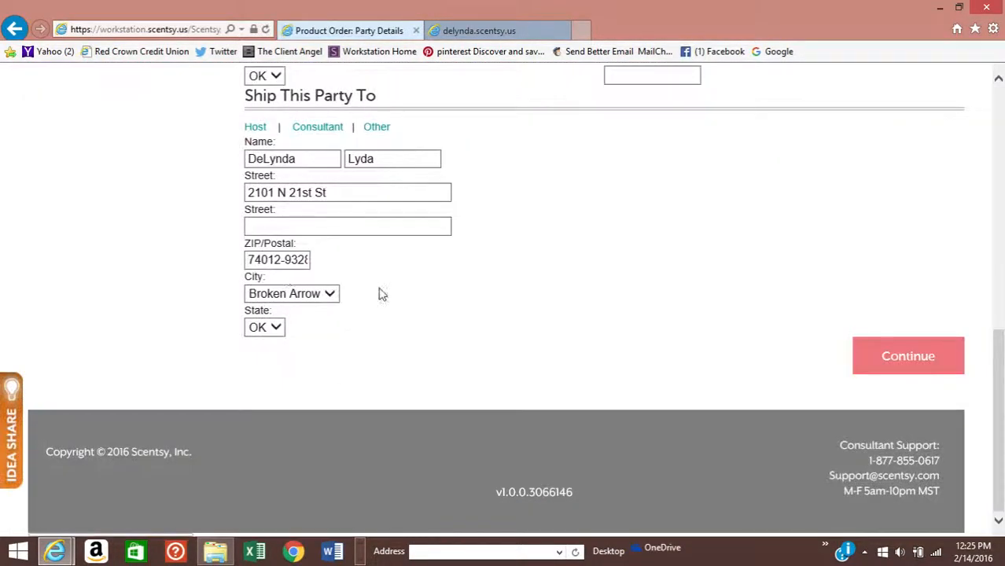
scroll(556, 332, "up", 4)
scroll(556, 331, "up", 2)
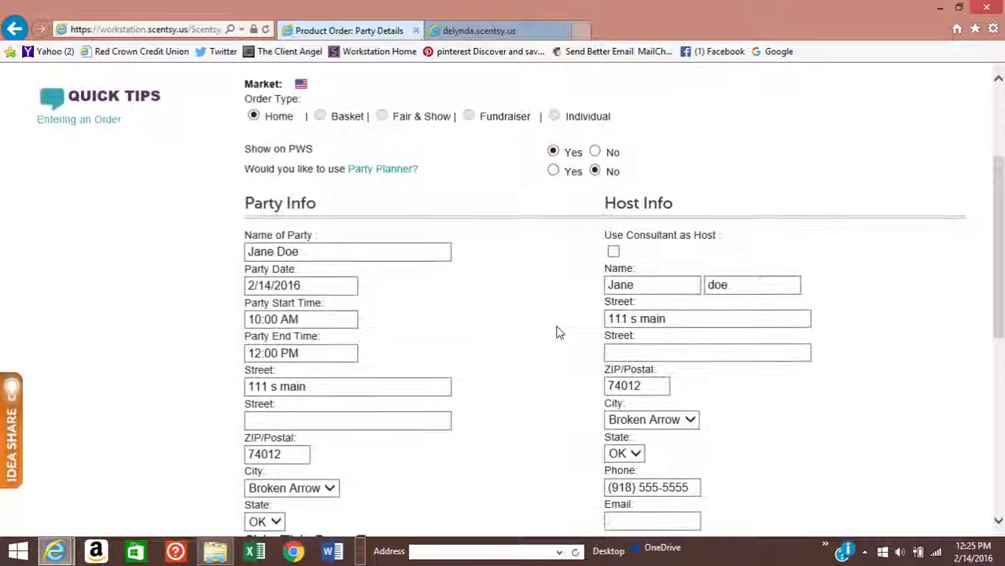
scroll(556, 332, "up", 1)
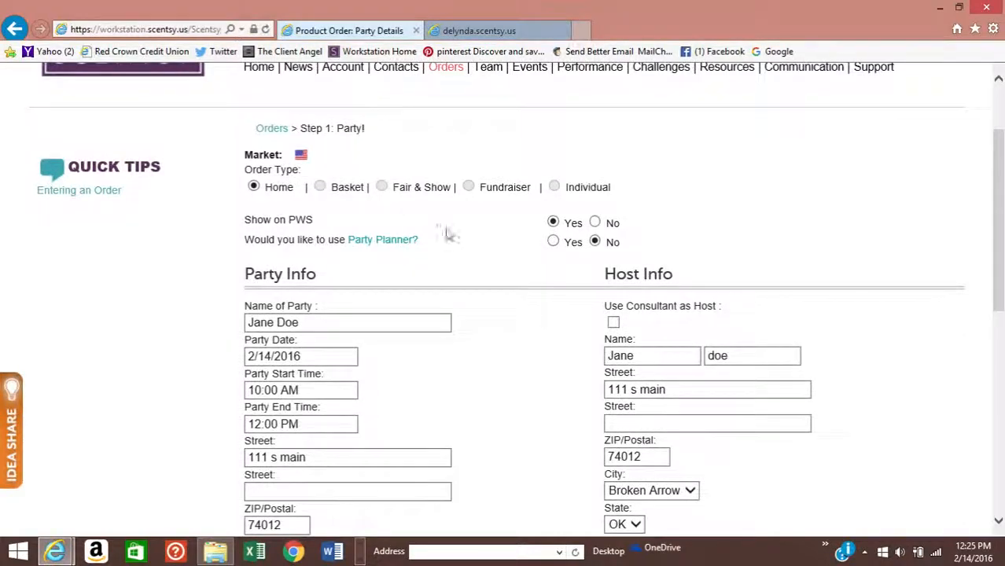
scroll(549, 238, "up", 2)
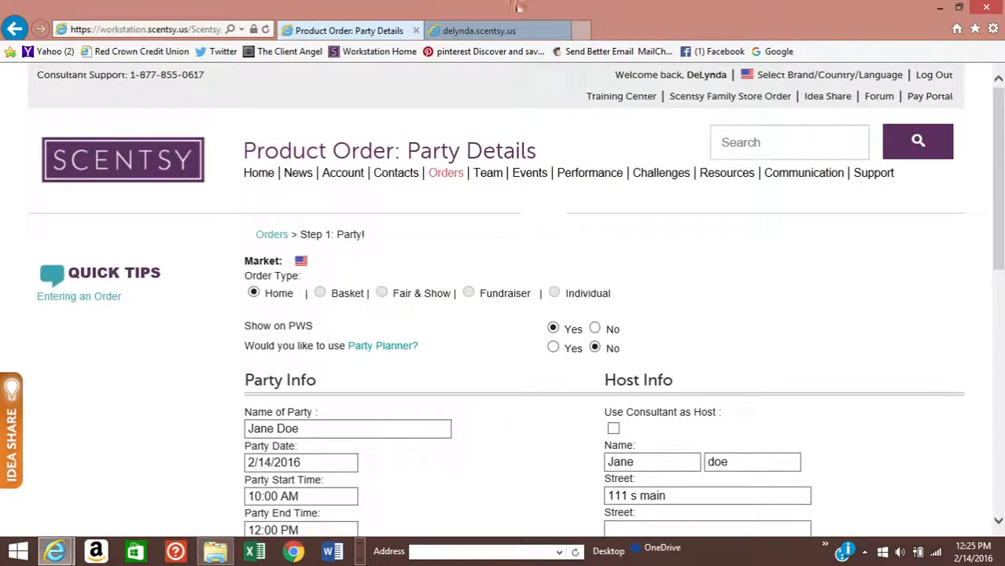
- Close the personal Scentsy website tab, leaving the Party Details page
left_click(564, 30)
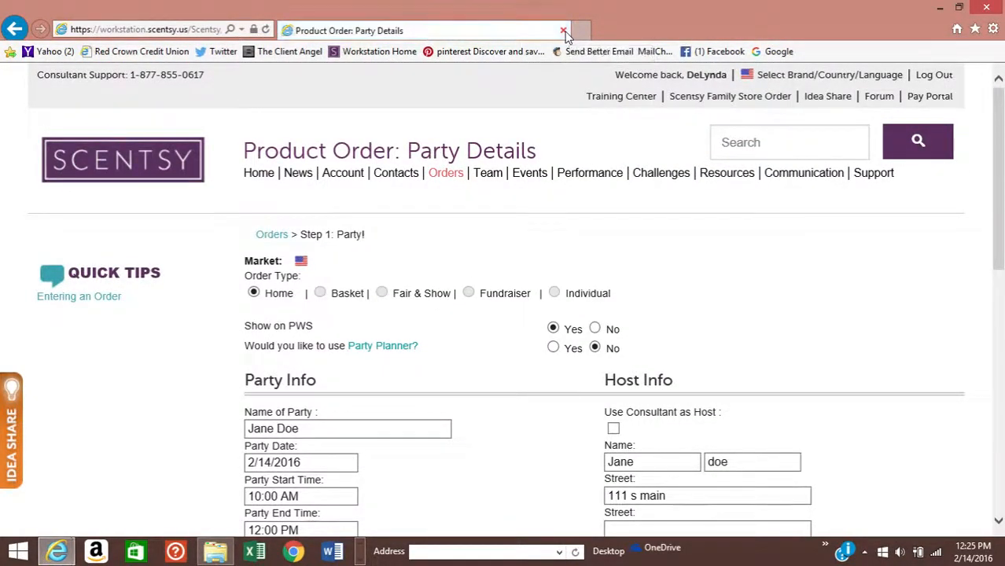
scroll(504, 217, "down", 2)
scroll(504, 217, "up", 2)
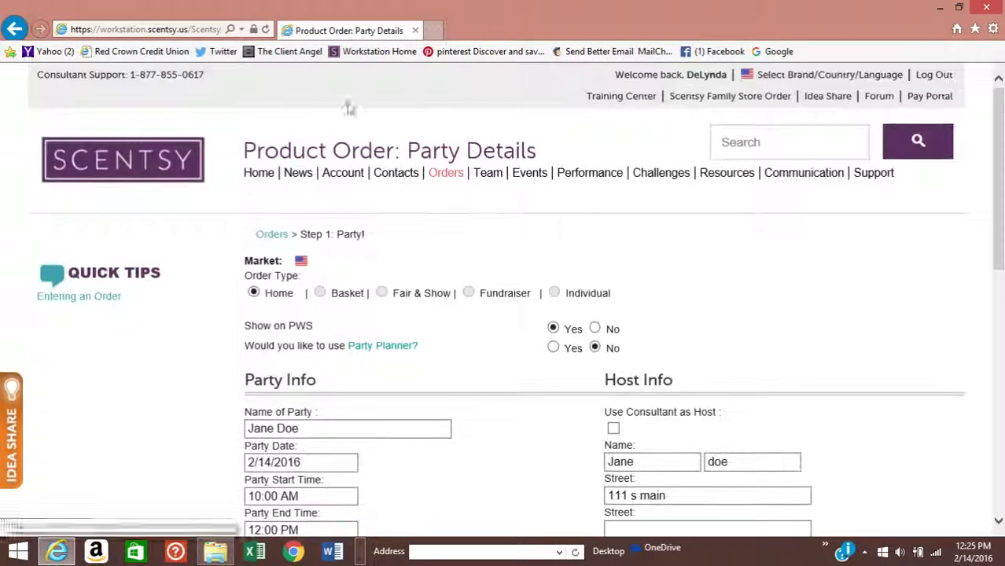
- Load the consultant's personal Scentsy website in a new Google tab
right_click(771, 53)
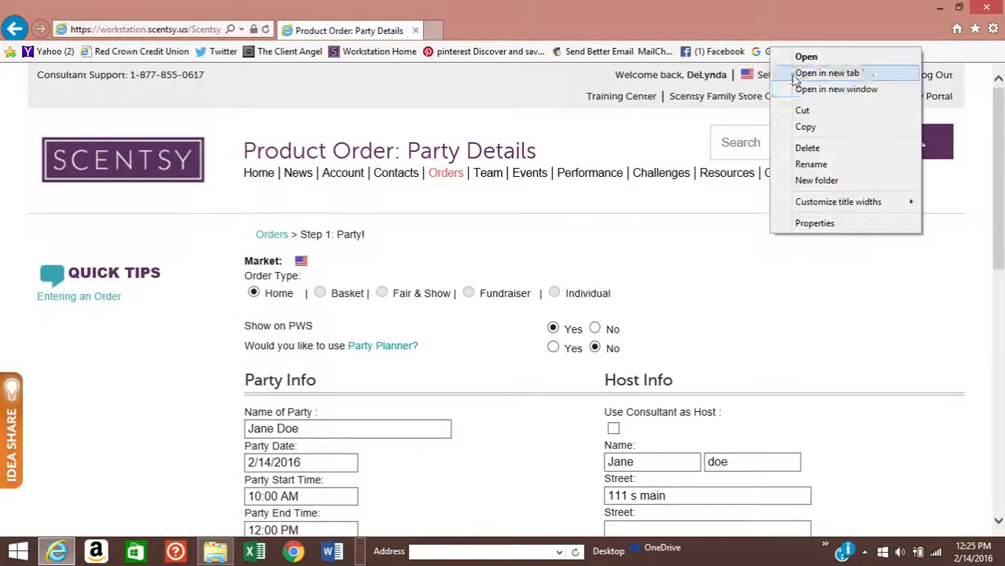
left_click(794, 73)
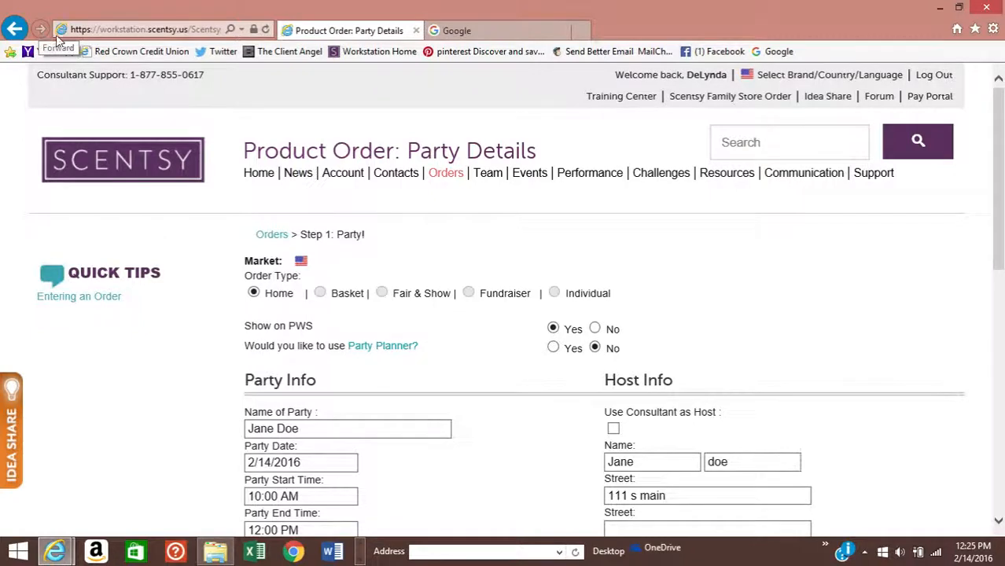
left_click(159, 29)
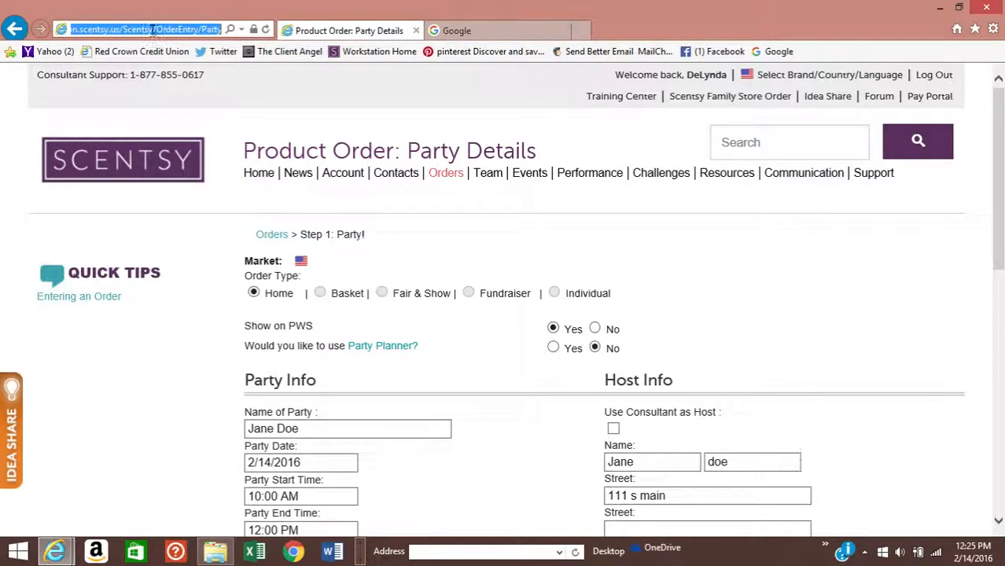
type("delynda.scentsy.us/")
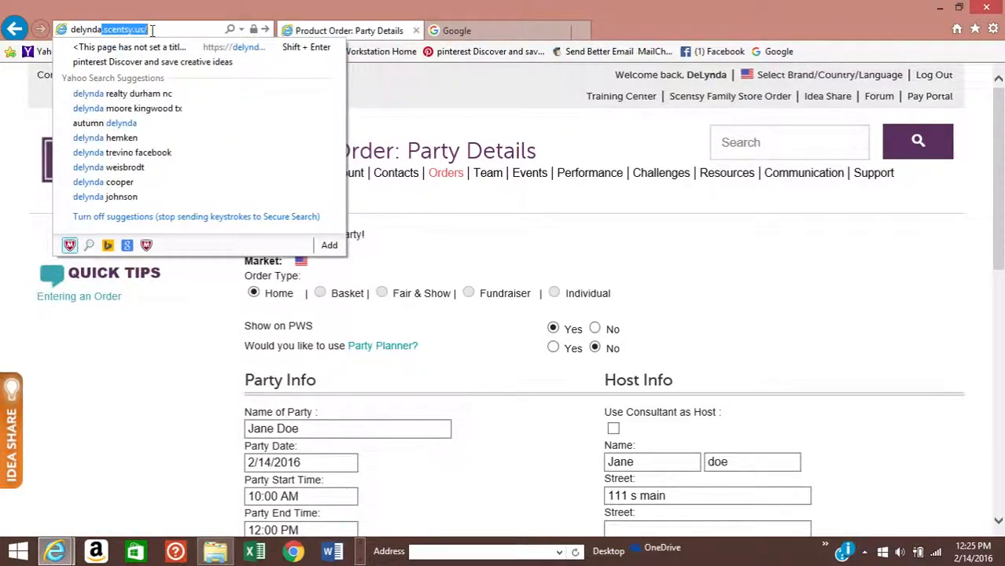
key("Return")
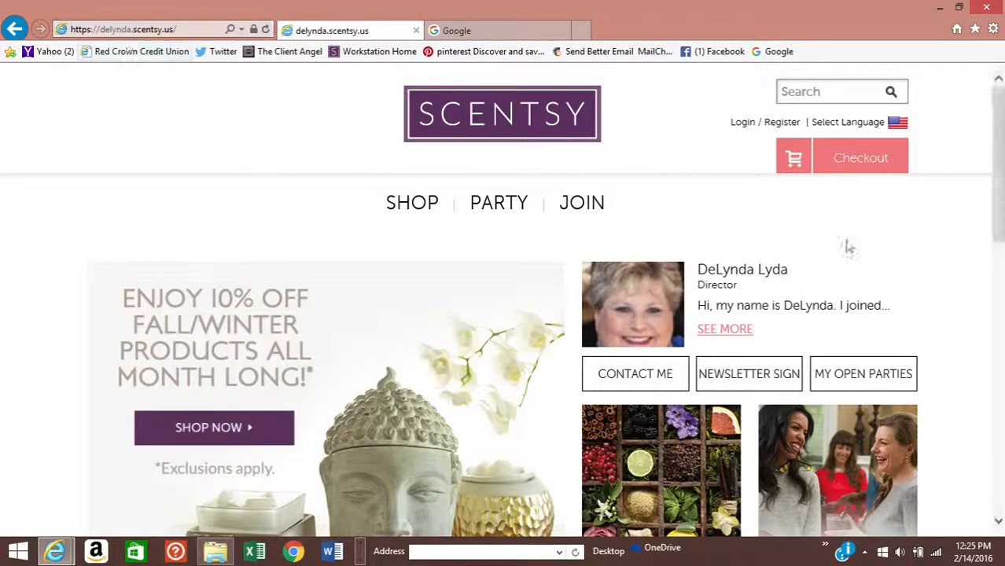
- Select the Jane Doe party under My Open Parties to shop, then return to Workstation Home
scroll(824, 246, "down", 1)
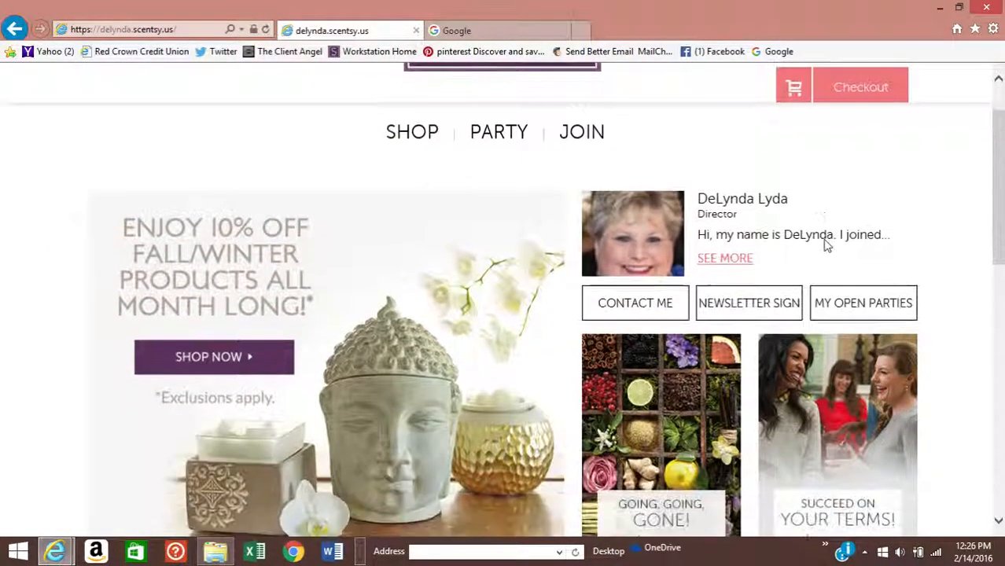
left_click(863, 311)
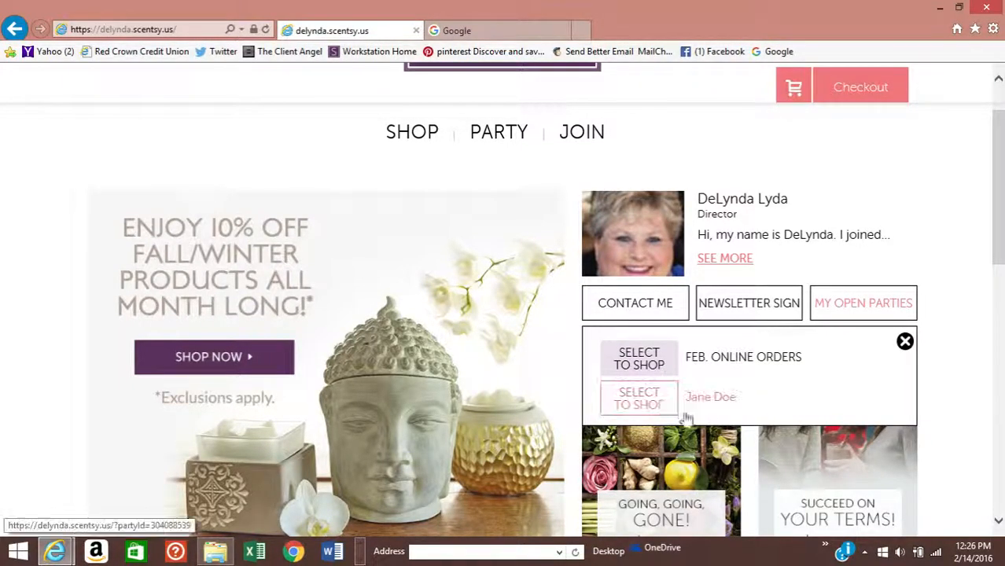
left_click(647, 399)
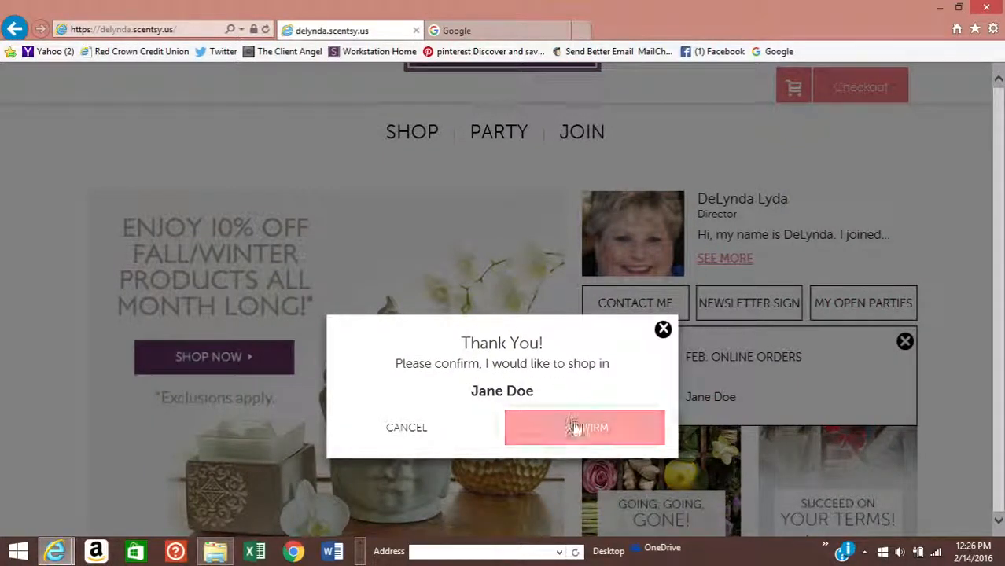
left_click(664, 330)
scroll(550, 315, "up", 1)
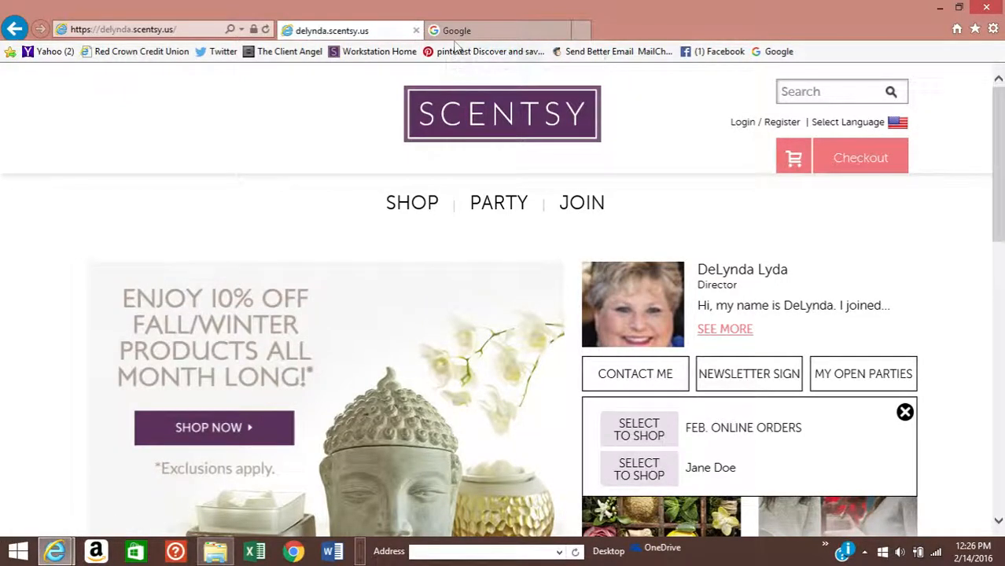
left_click(371, 53)
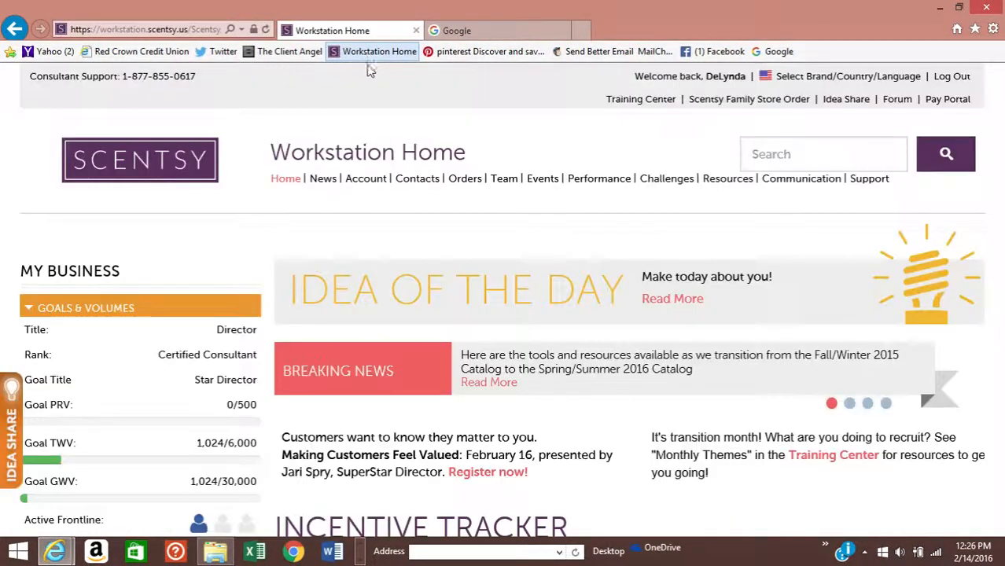
- Open the Jane Doe order for editing from Orders > Pending Orders
left_click(472, 183)
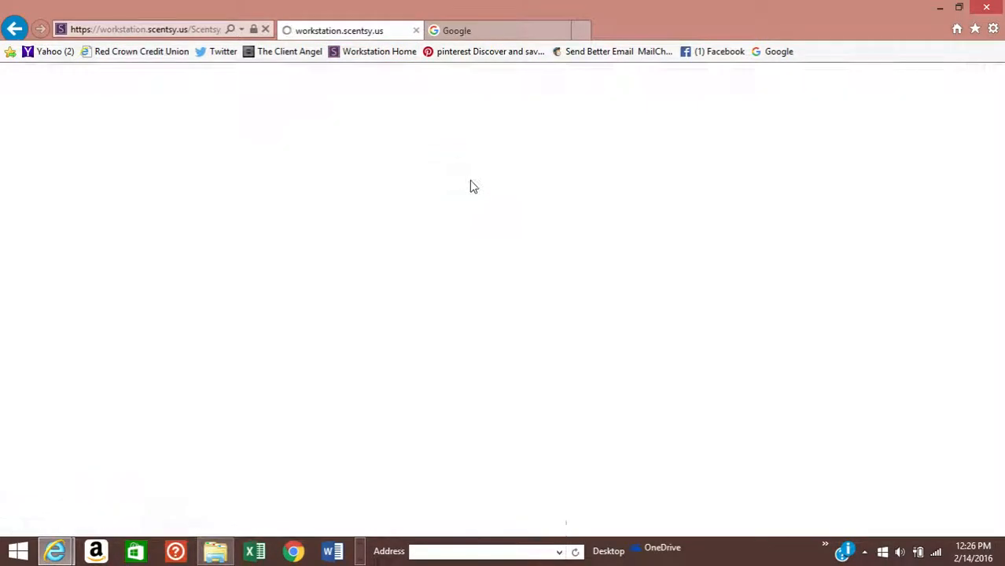
scroll(472, 184, "down", 2)
scroll(473, 185, "down", 2)
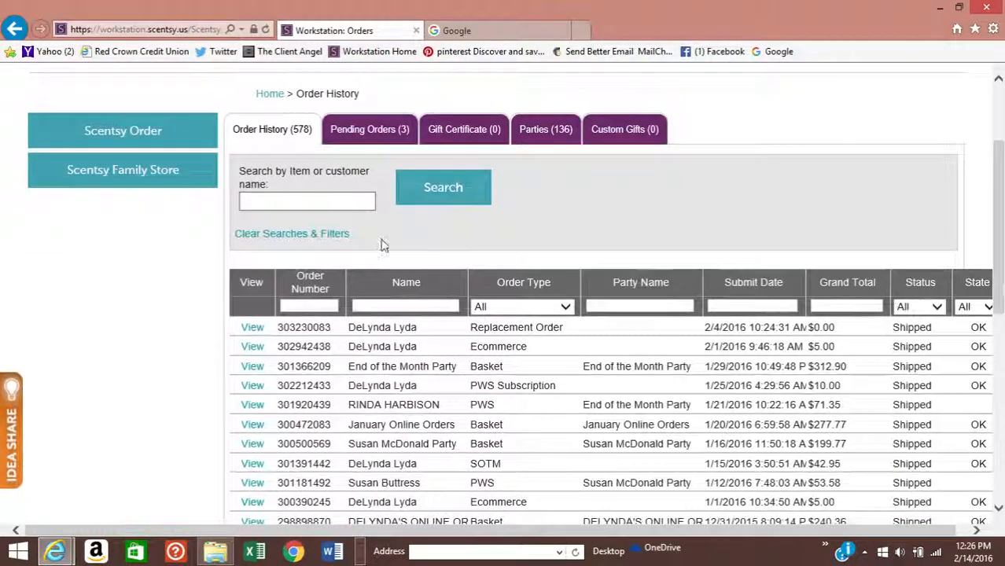
left_click(375, 131)
scroll(374, 135, "down", 2)
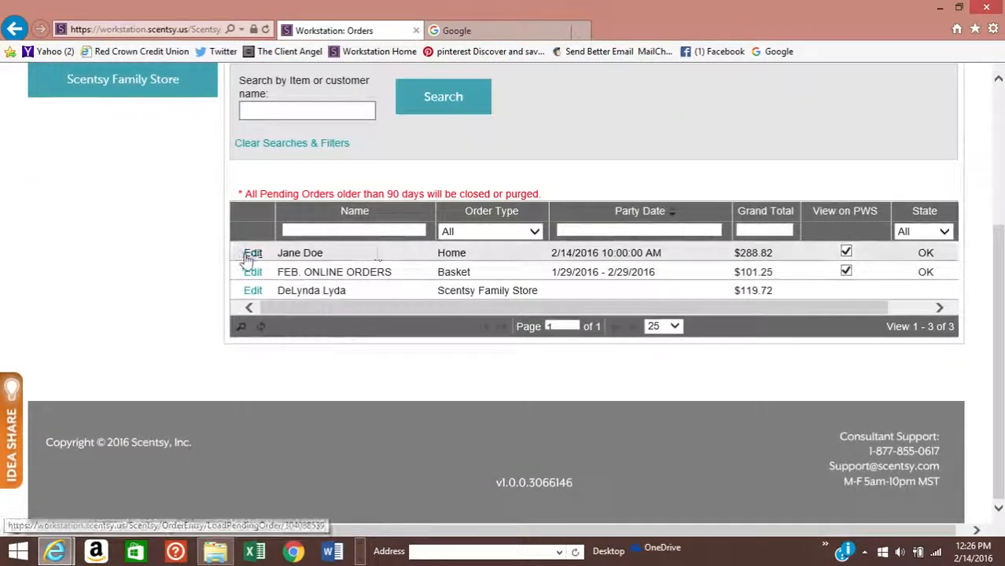
left_click(253, 253)
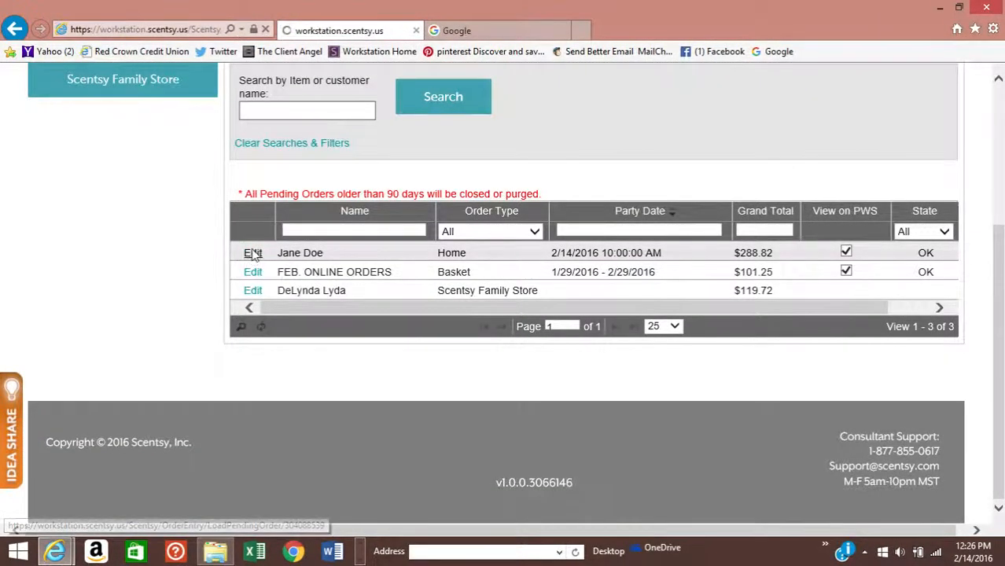
scroll(578, 297, "down", 4)
scroll(578, 299, "down", 4)
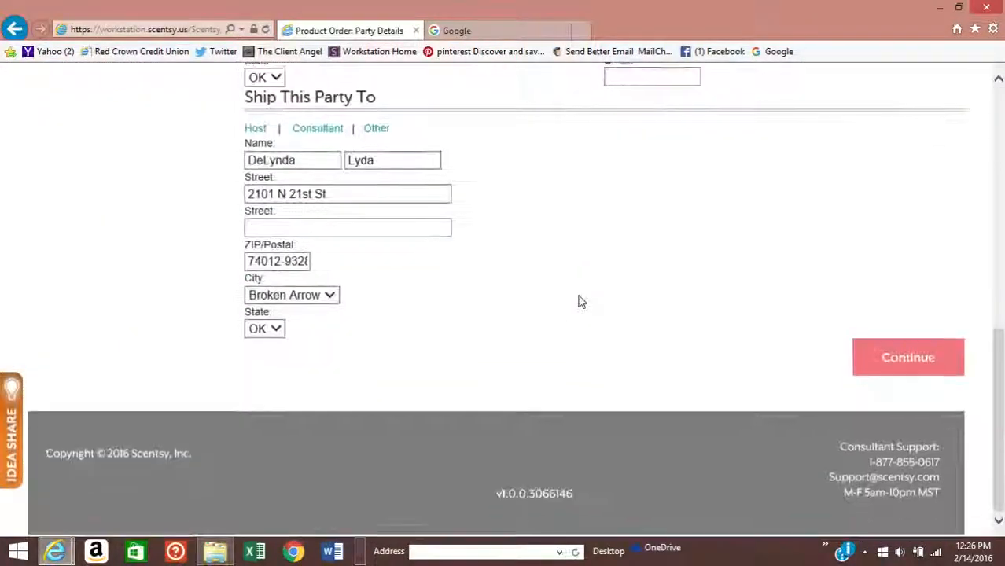
scroll(578, 299, "up", 8)
scroll(578, 298, "down", 6)
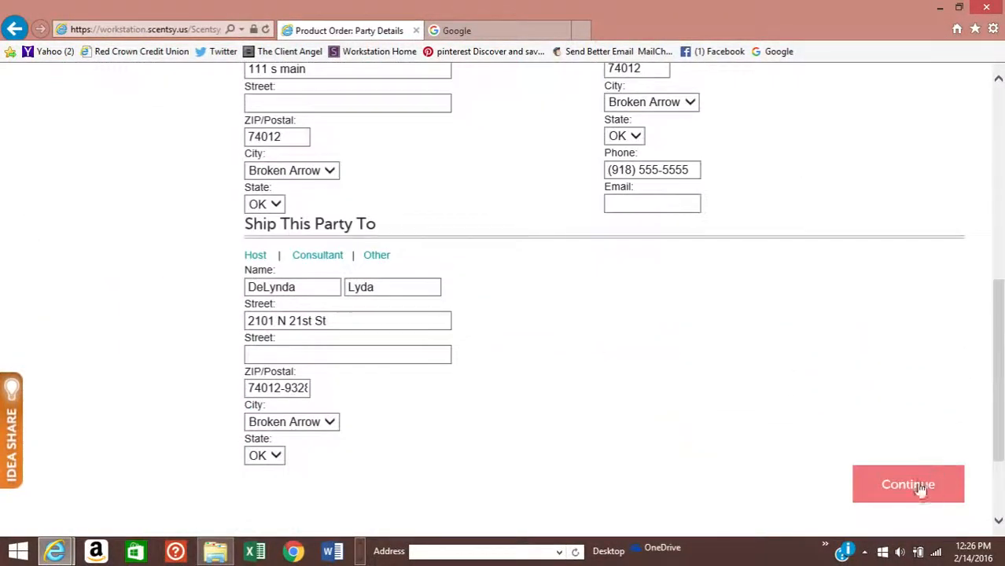
- Continue to Guest Details and review the four guest orders totalling $263.99
left_click(918, 485)
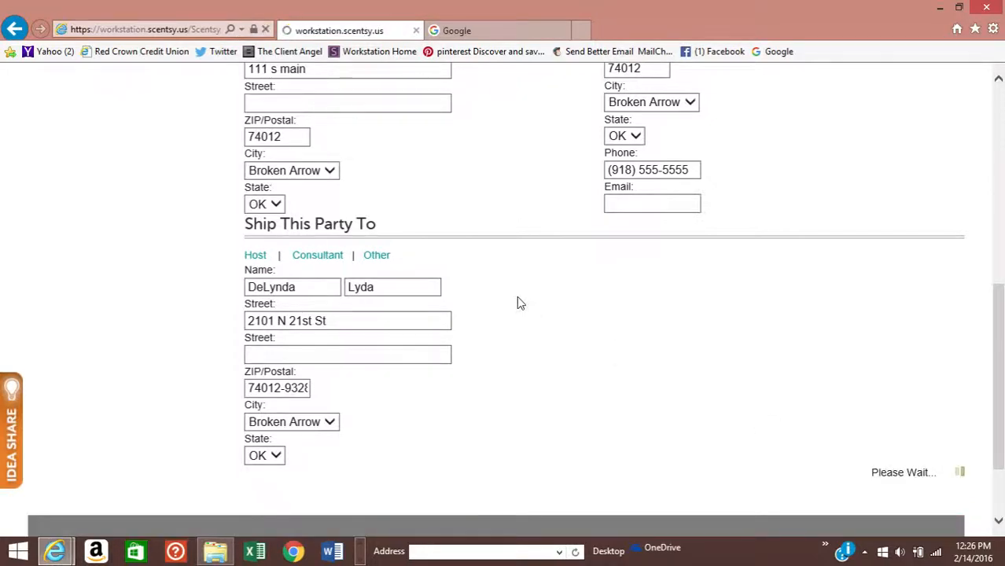
scroll(518, 303, "down", 3)
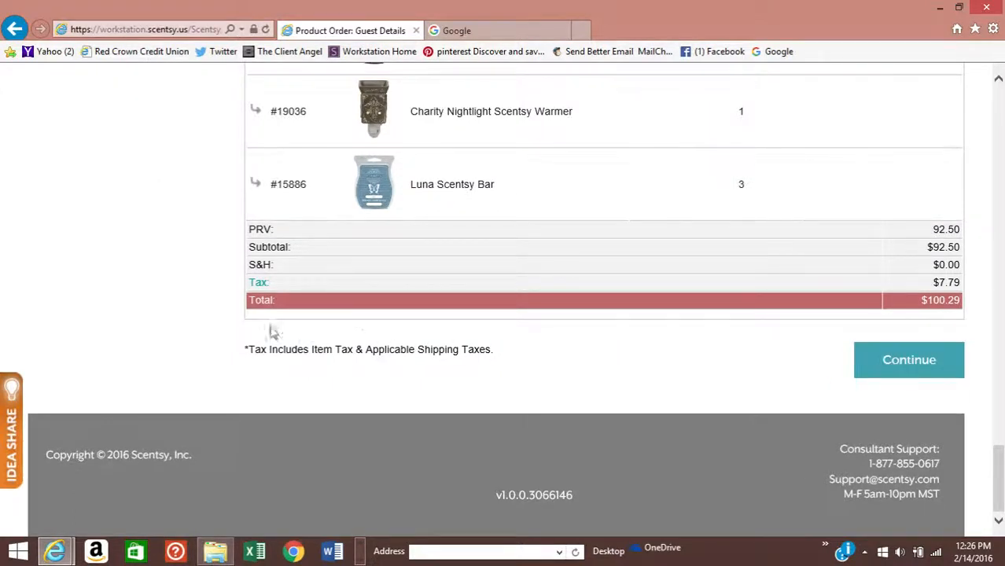
scroll(343, 303, "up", 20)
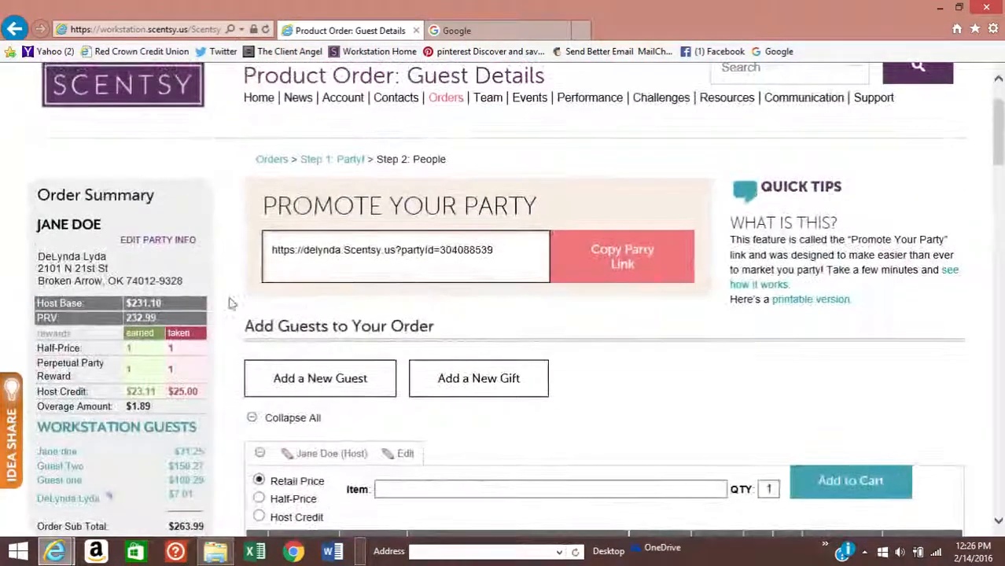
scroll(228, 298, "down", 1)
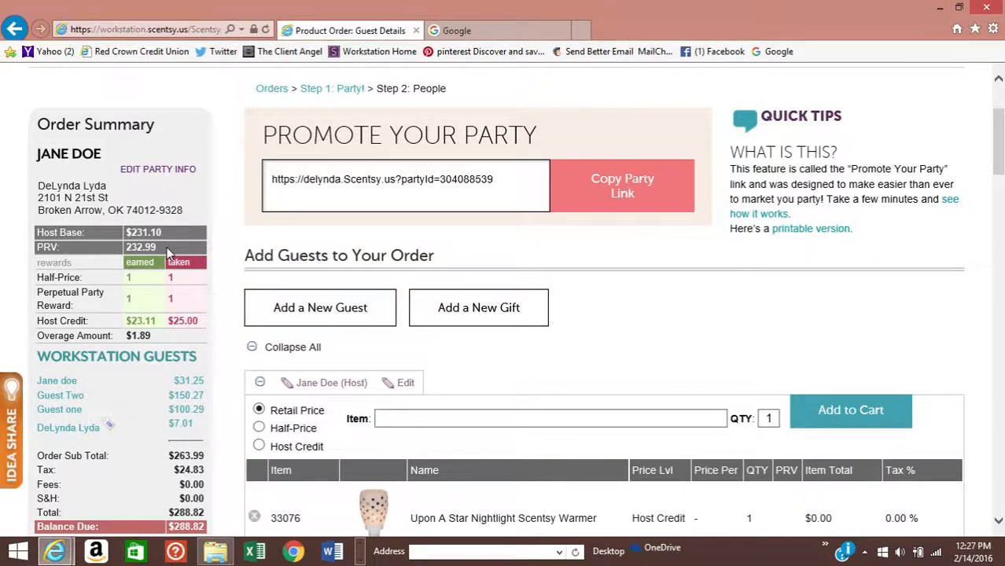
scroll(218, 313, "down", 10)
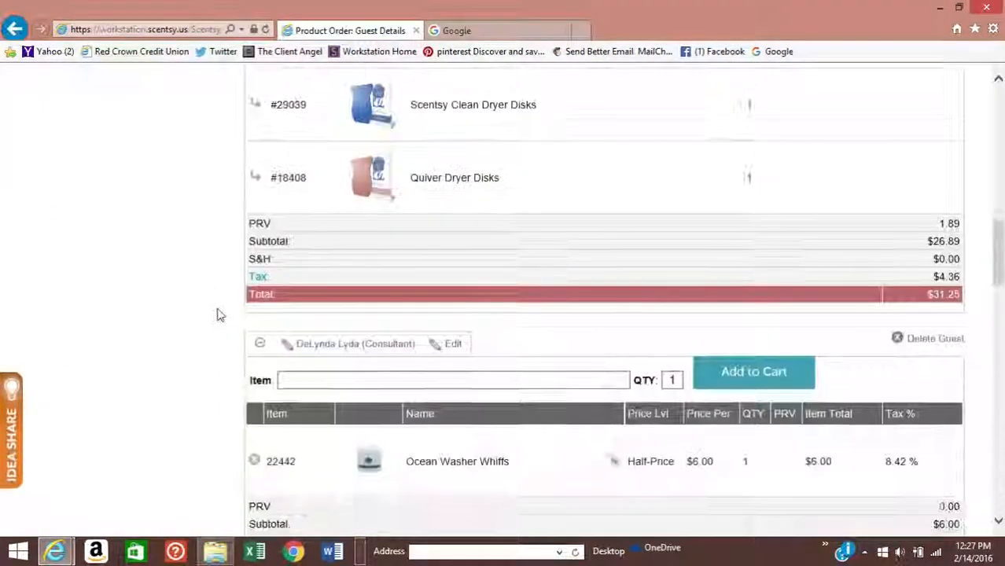
scroll(600, 424, "up", 10)
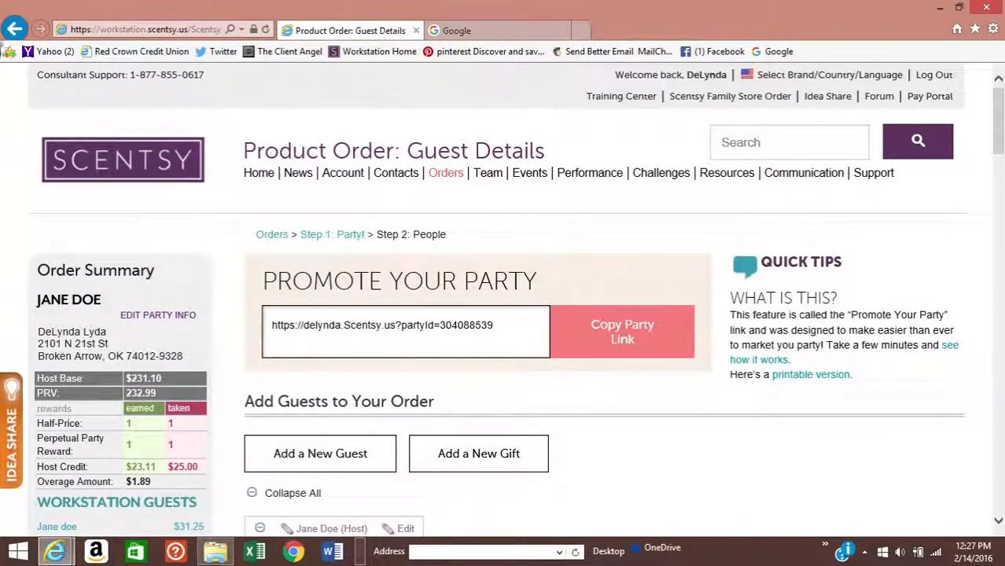
scroll(406, 433, "down", 12)
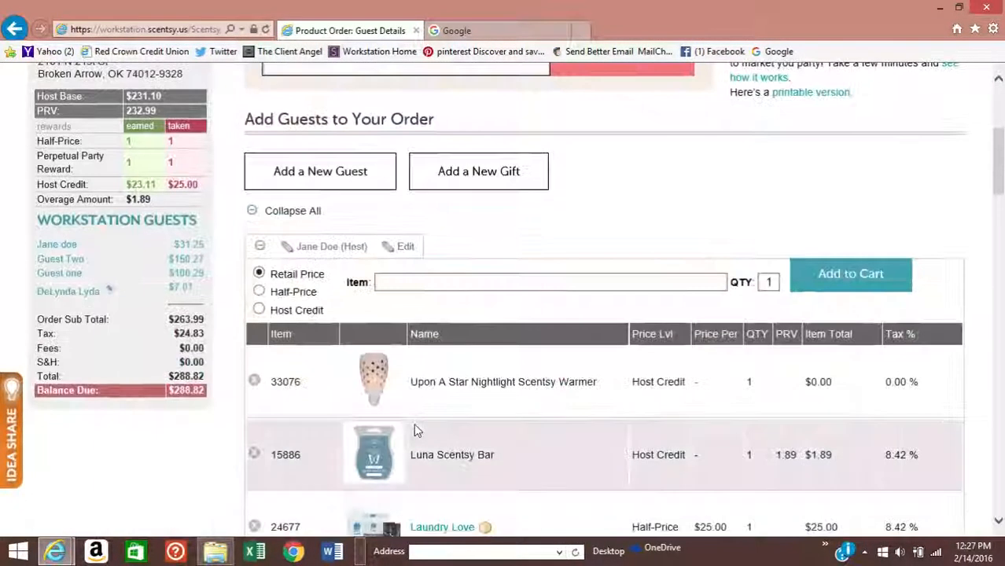
scroll(417, 428, "down", 10)
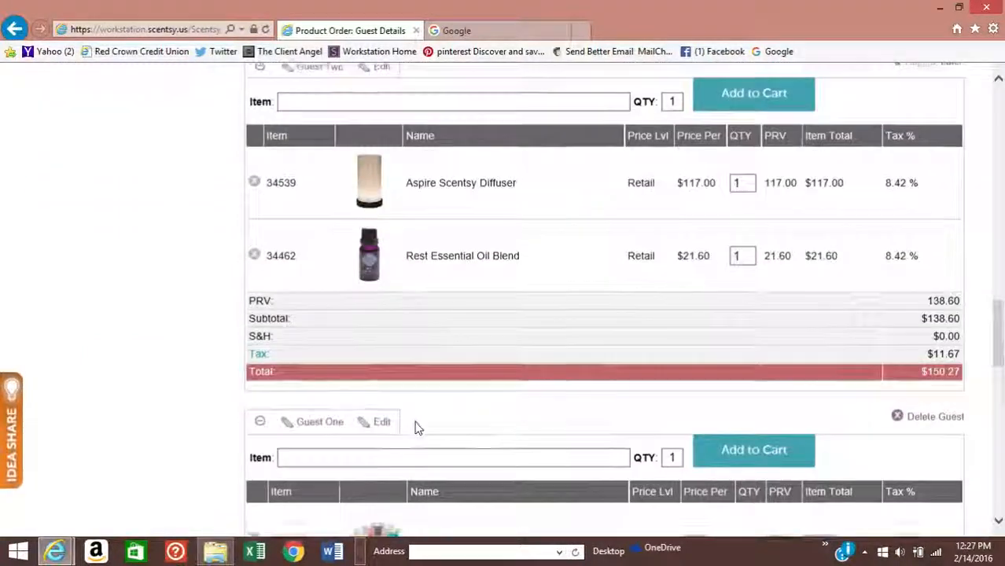
scroll(417, 428, "down", 5)
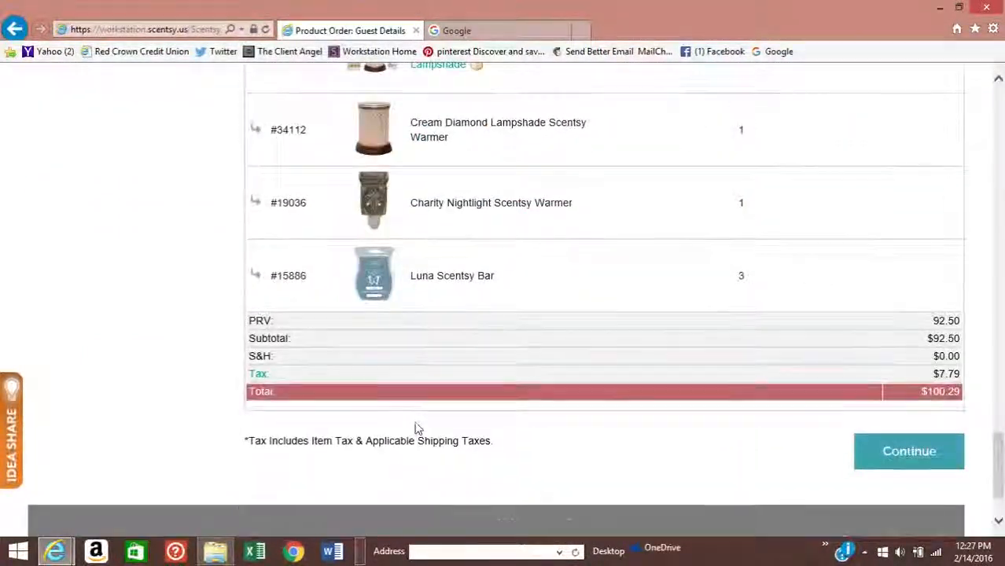
scroll(417, 421, "up", 15)
scroll(417, 418, "up", 20)
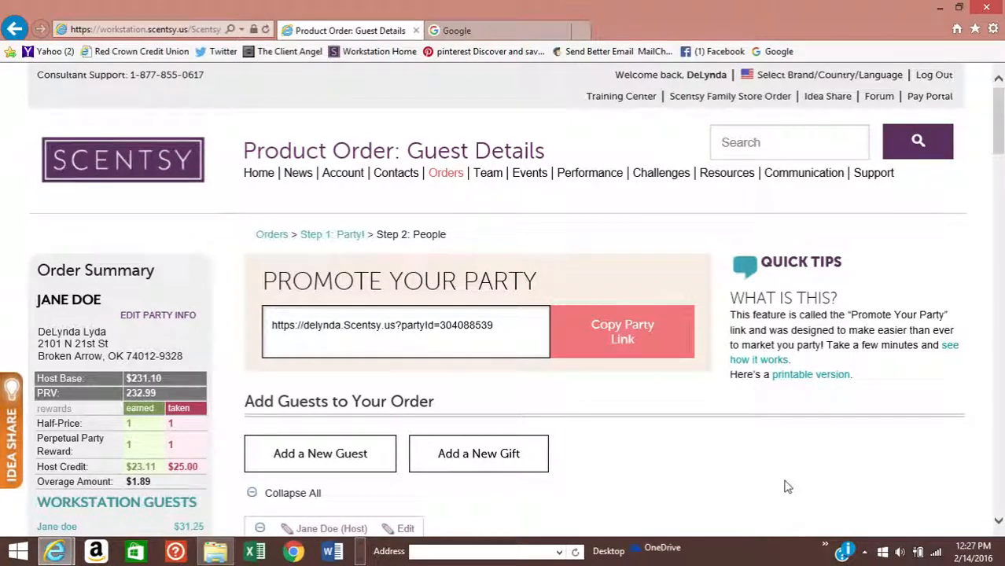
scroll(676, 412, "down", 1)
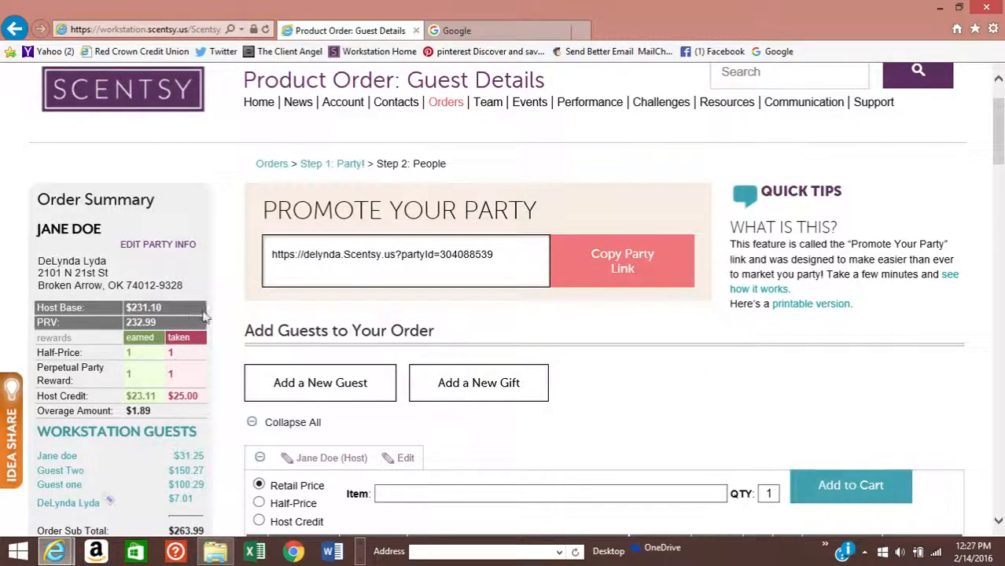
scroll(756, 374, "down", 5)
scroll(729, 376, "down", 10)
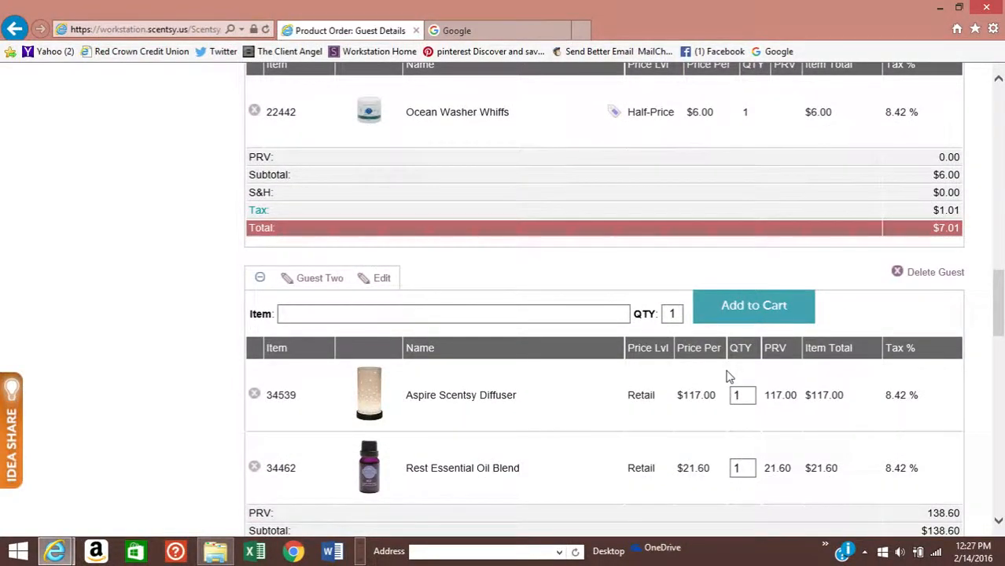
scroll(730, 376, "down", 5)
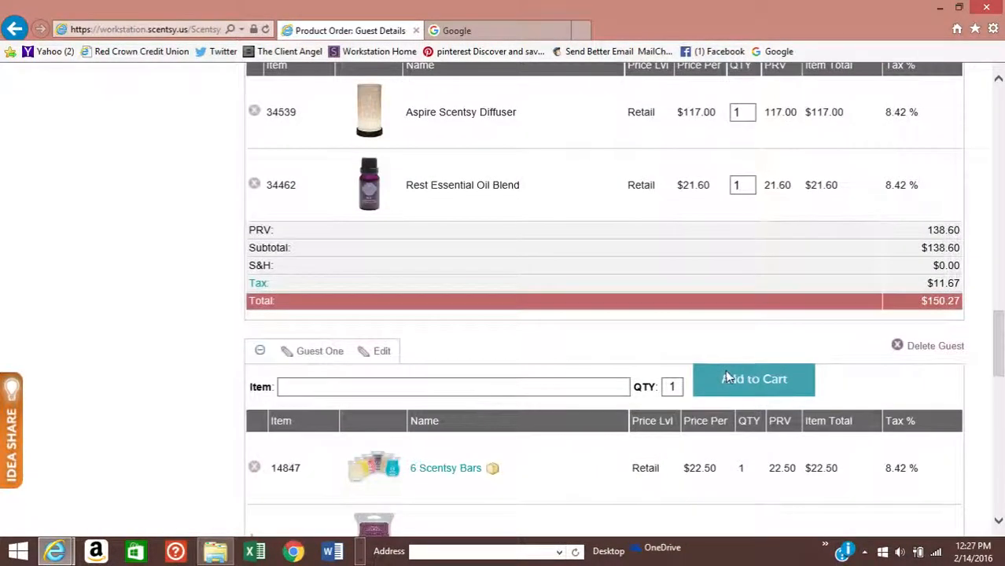
scroll(663, 360, "down", 3)
scroll(662, 360, "up", 7)
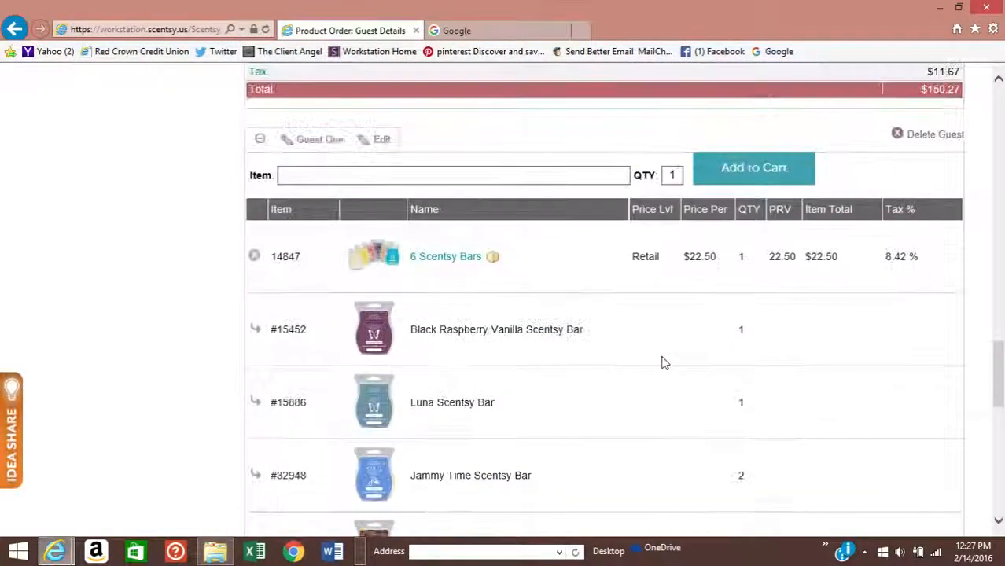
scroll(663, 362, "up", 10)
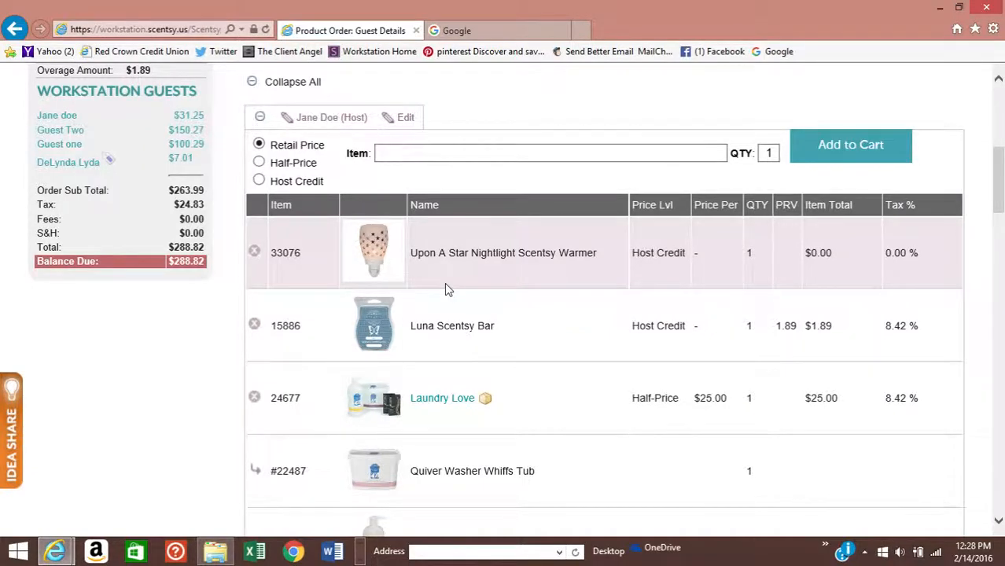
scroll(445, 287, "down", 3)
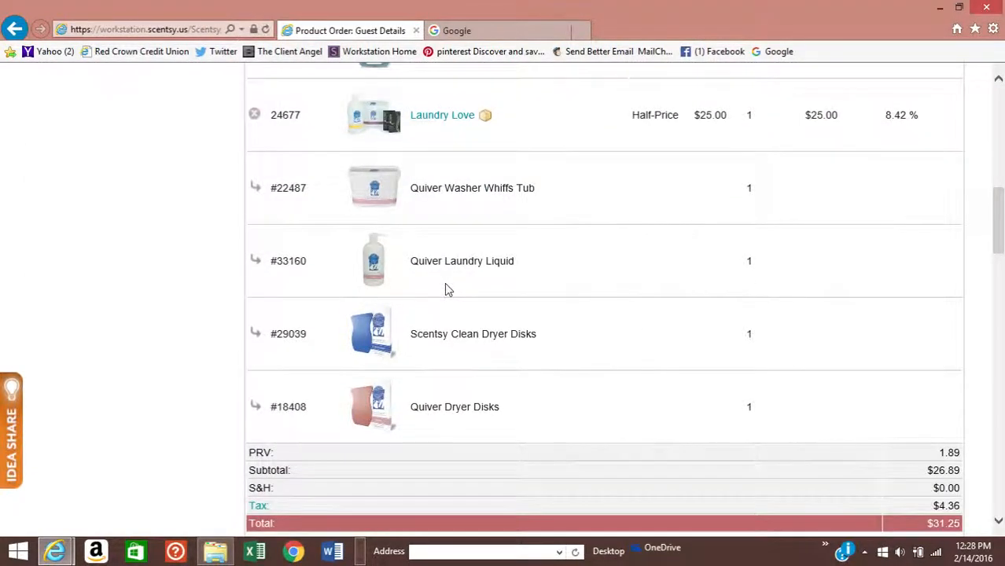
scroll(445, 289, "down", 2)
scroll(444, 289, "down", 3)
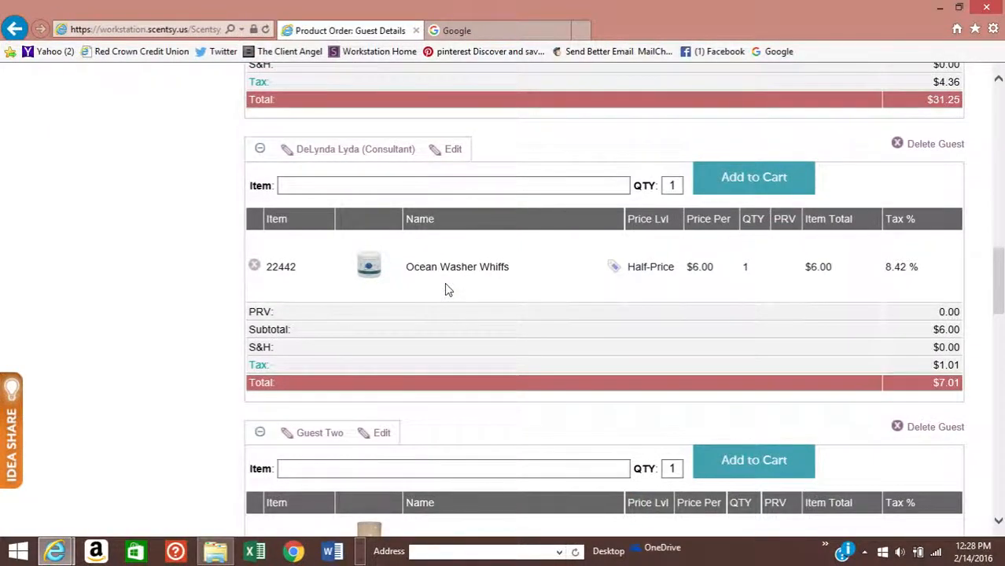
scroll(434, 314, "down", 4)
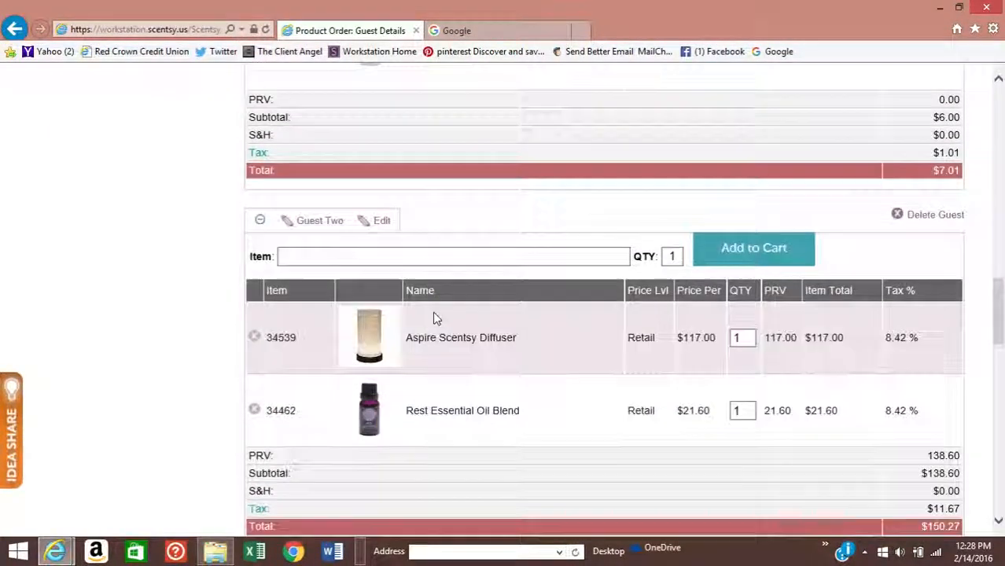
scroll(434, 314, "down", 2)
scroll(432, 315, "up", 10)
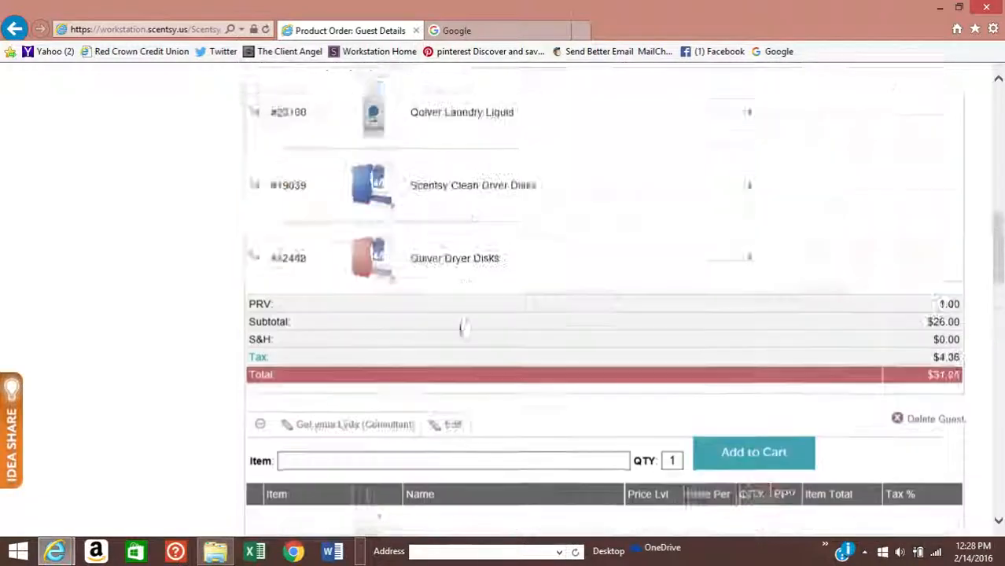
scroll(543, 367, "up", 5)
scroll(728, 407, "down", 2)
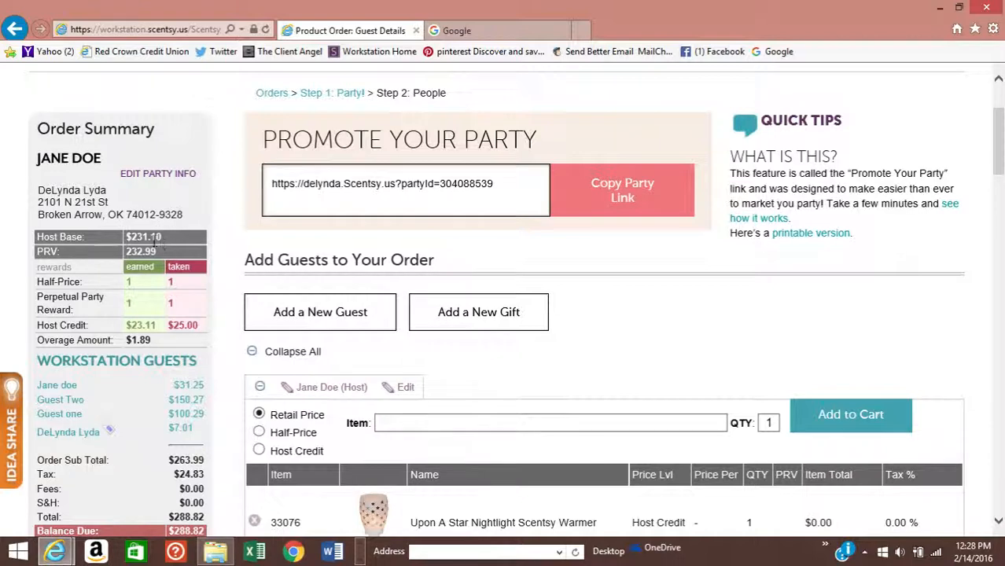
scroll(198, 250, "down", 1)
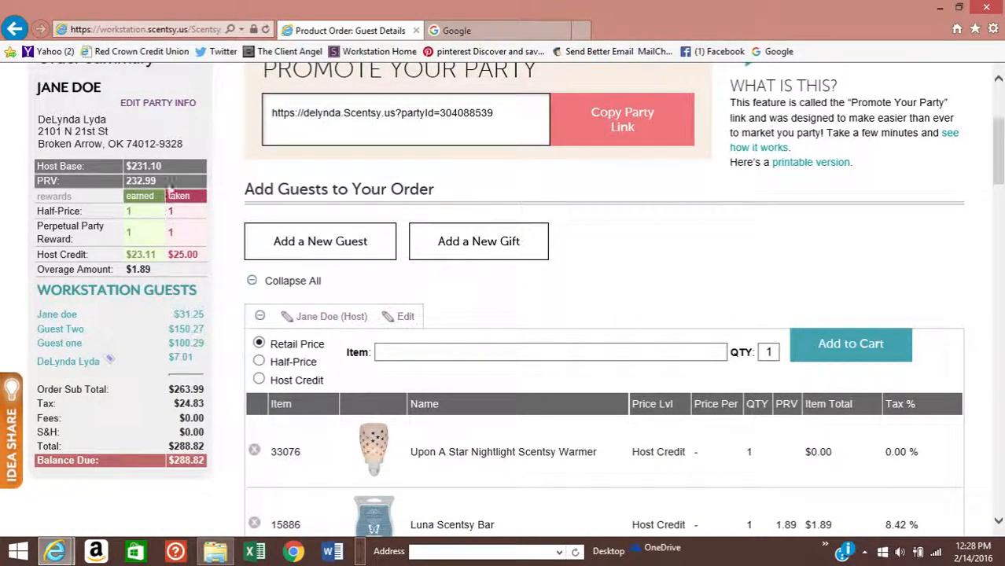
scroll(224, 255, "down", 1)
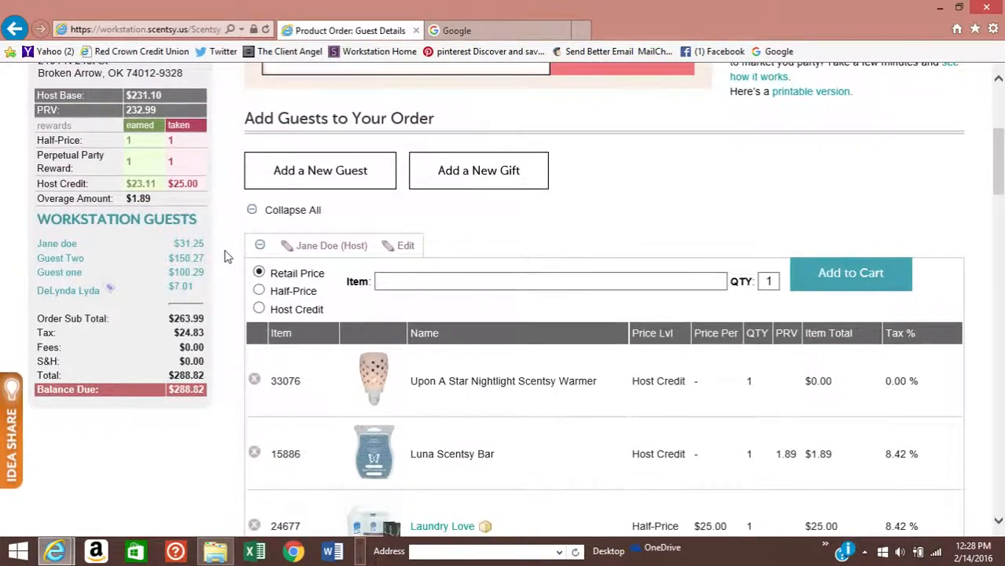
scroll(224, 255, "down", 3)
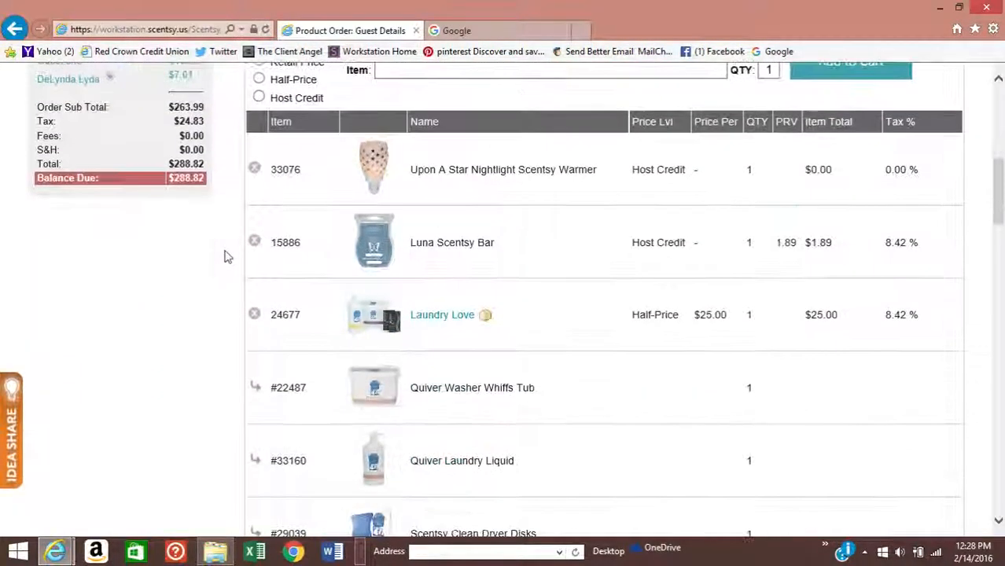
scroll(402, 307, "up", 6)
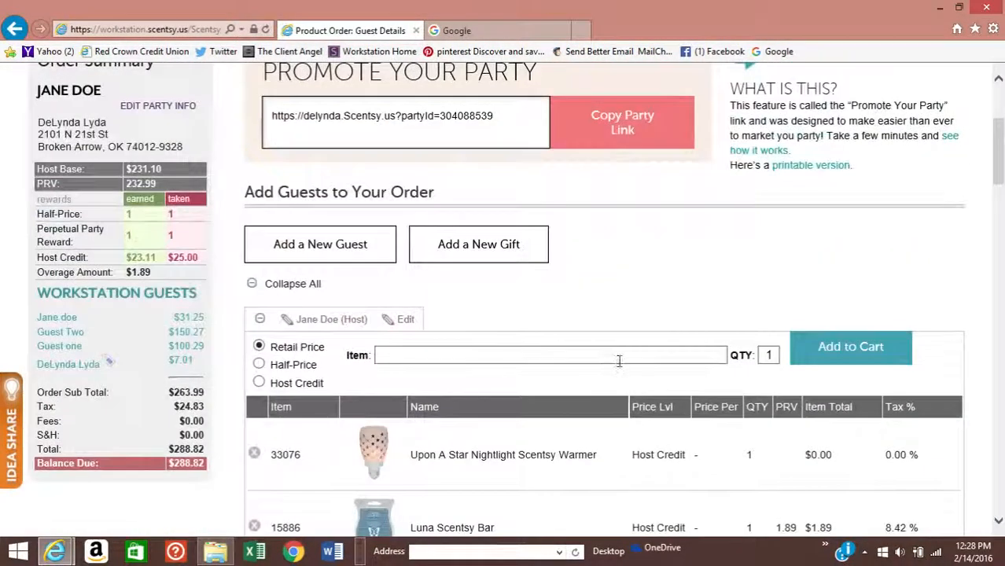
scroll(620, 368, "up", 1)
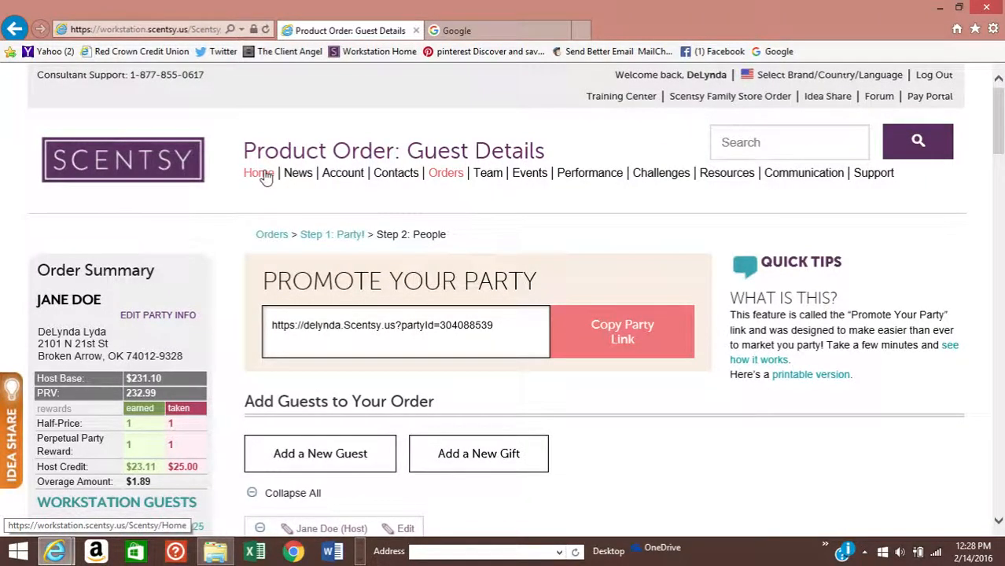
scroll(622, 486, "down", 1)
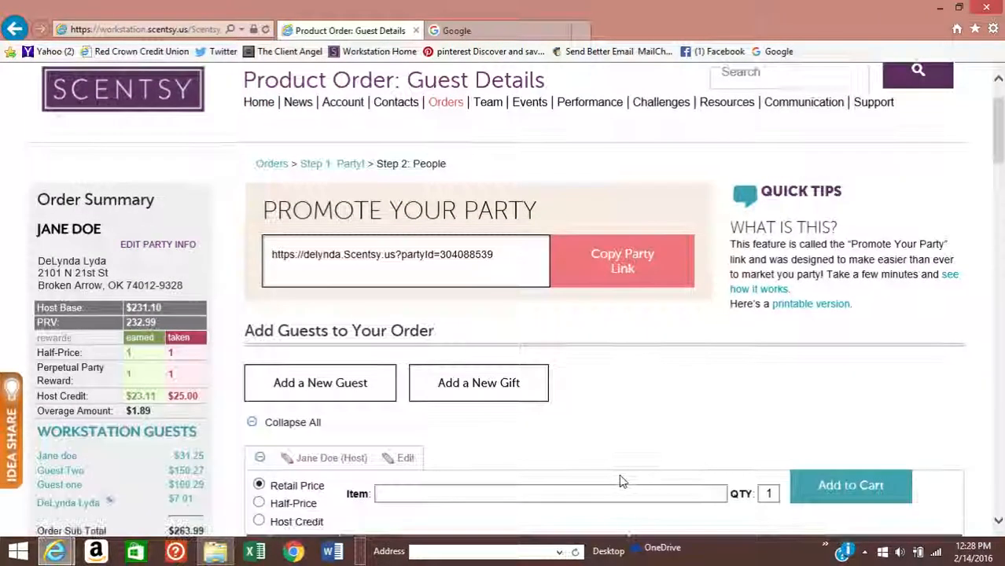
scroll(621, 481, "down", 1)
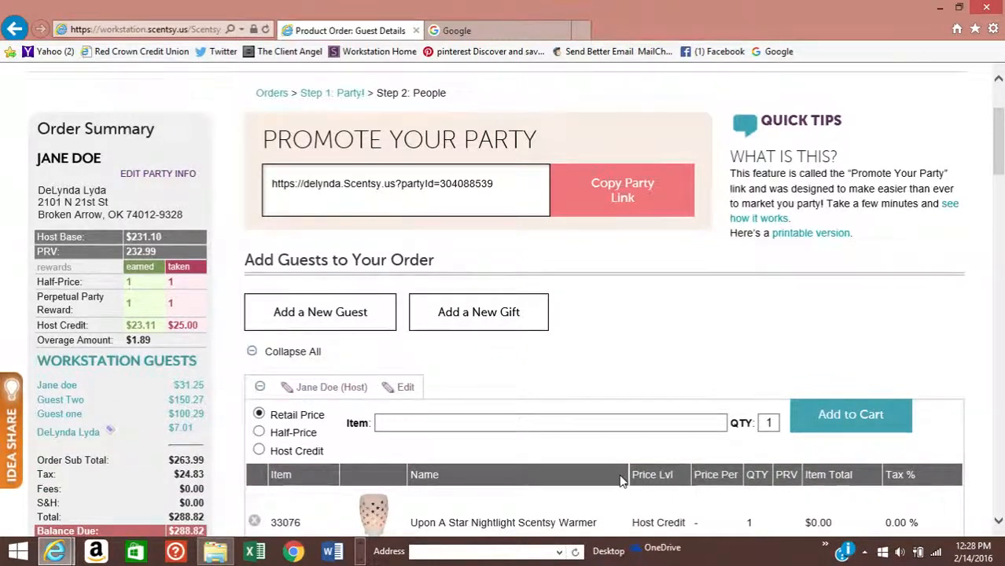
scroll(622, 481, "up", 2)
- Delete the Jane Doe demo party from the Pending Orders list
left_click(443, 174)
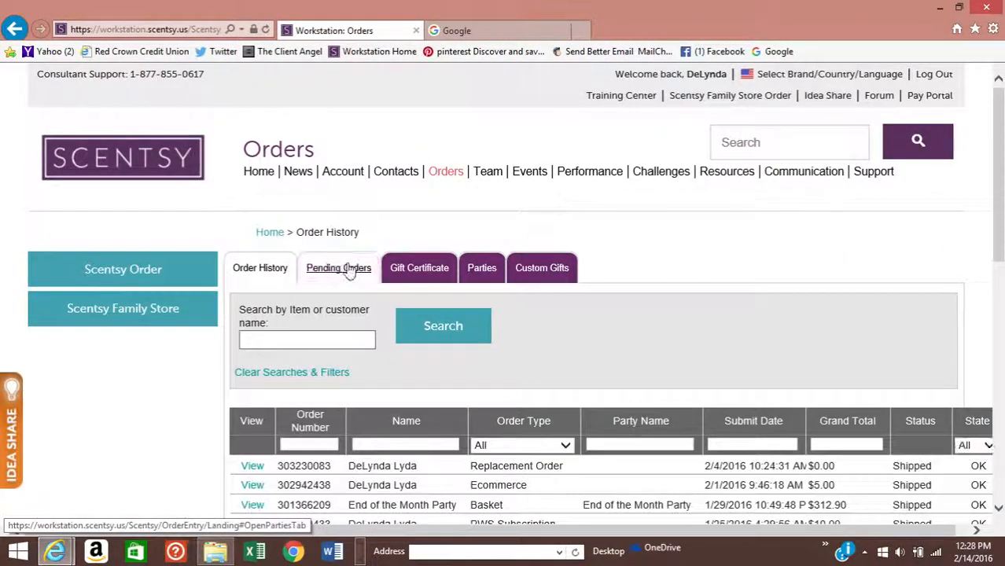
left_click(371, 269)
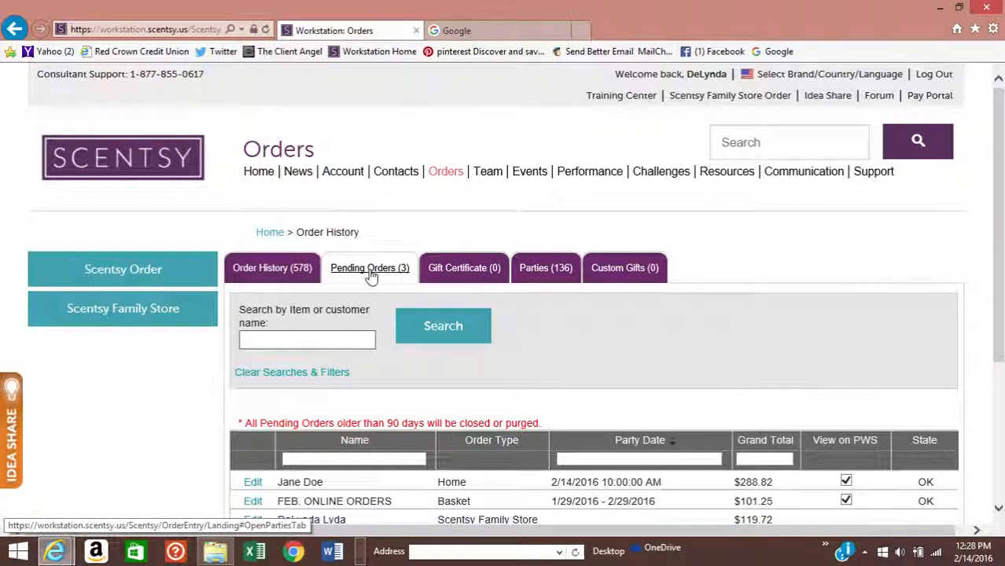
scroll(550, 354, "down", 2)
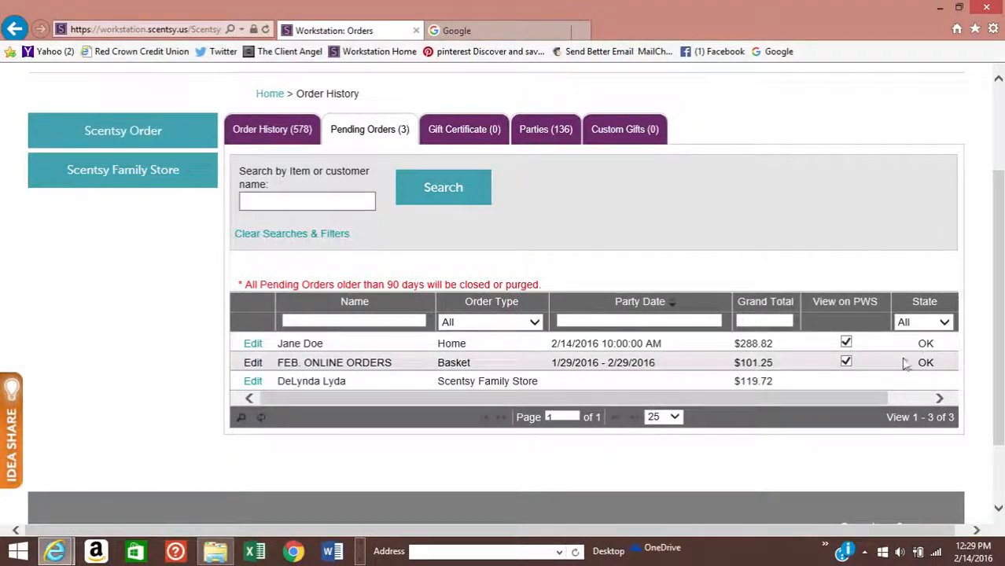
left_click(940, 399)
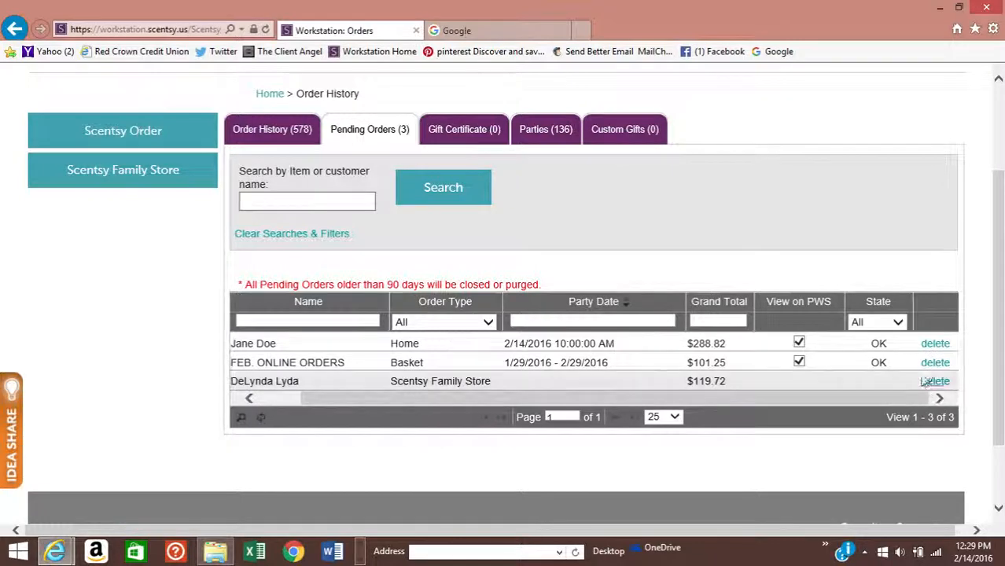
left_click(936, 344)
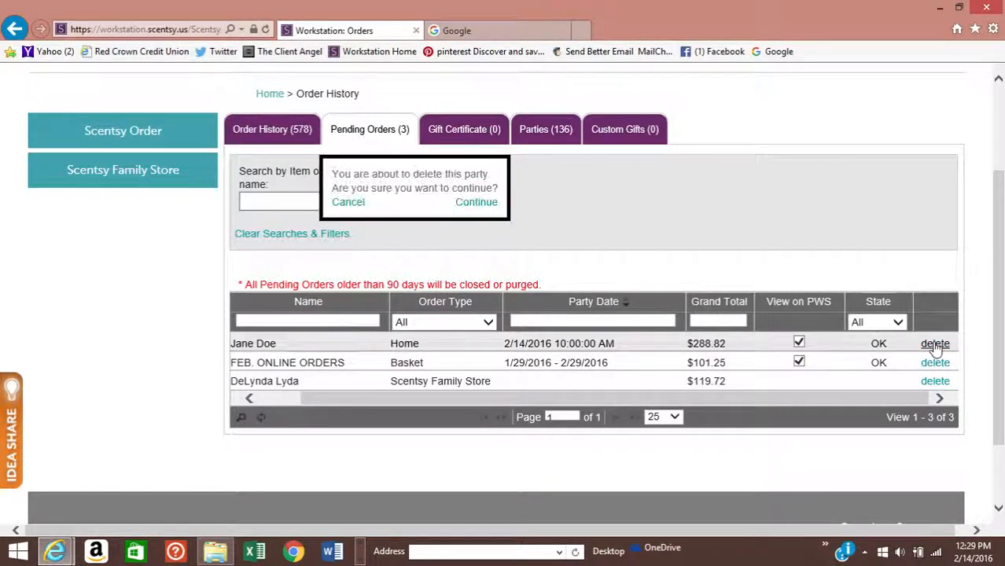
left_click(477, 203)
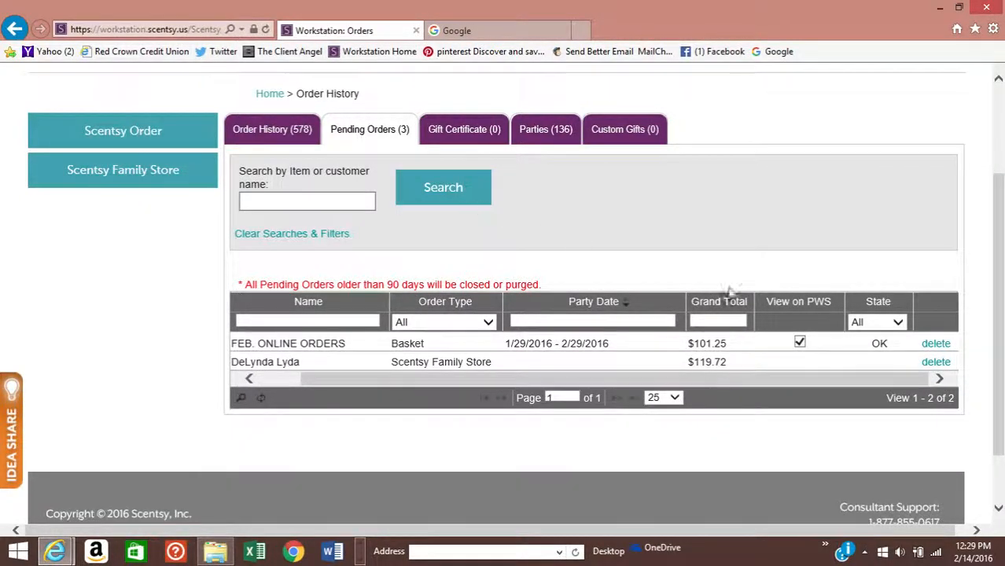
- Check the two remaining pending orders, minimize Internet Explorer, and launch Open Broadcaster Software
left_click(249, 379)
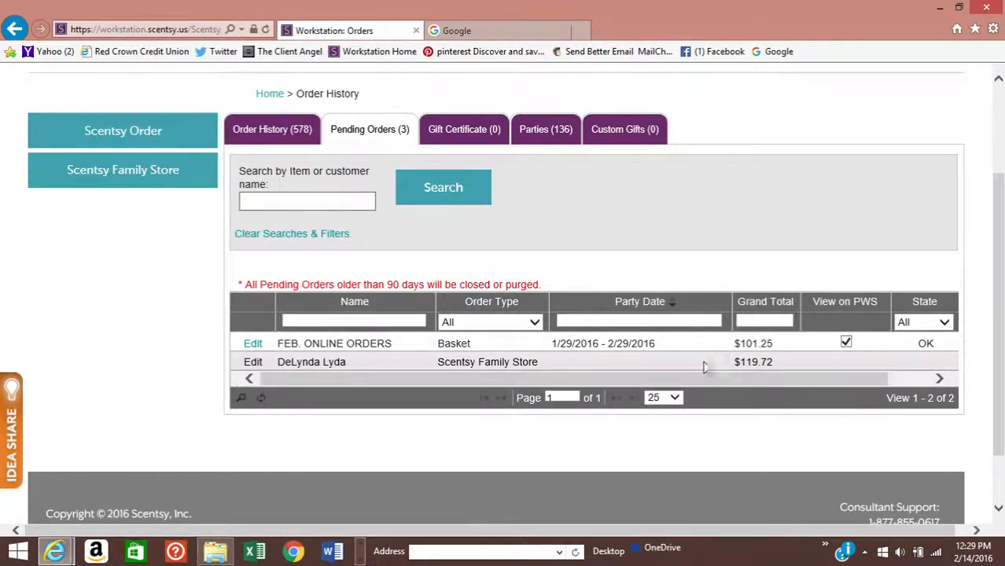
left_click(941, 379)
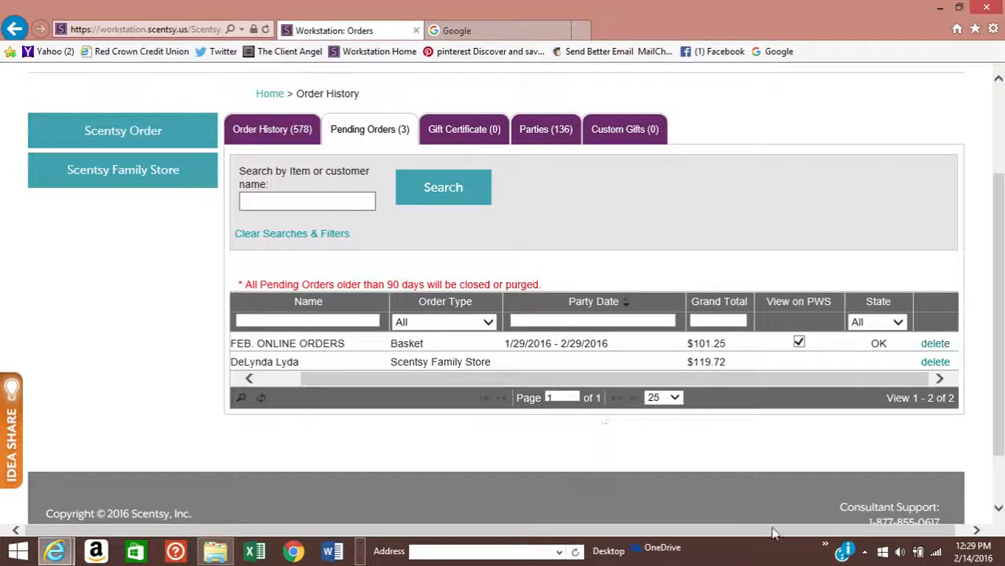
scroll(772, 533, "up", 3)
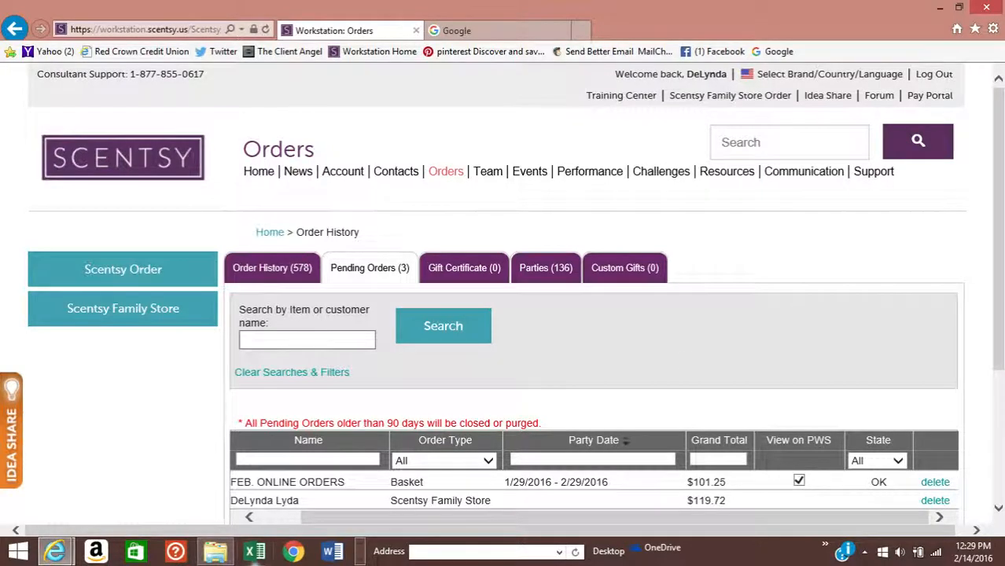
left_click(940, 7)
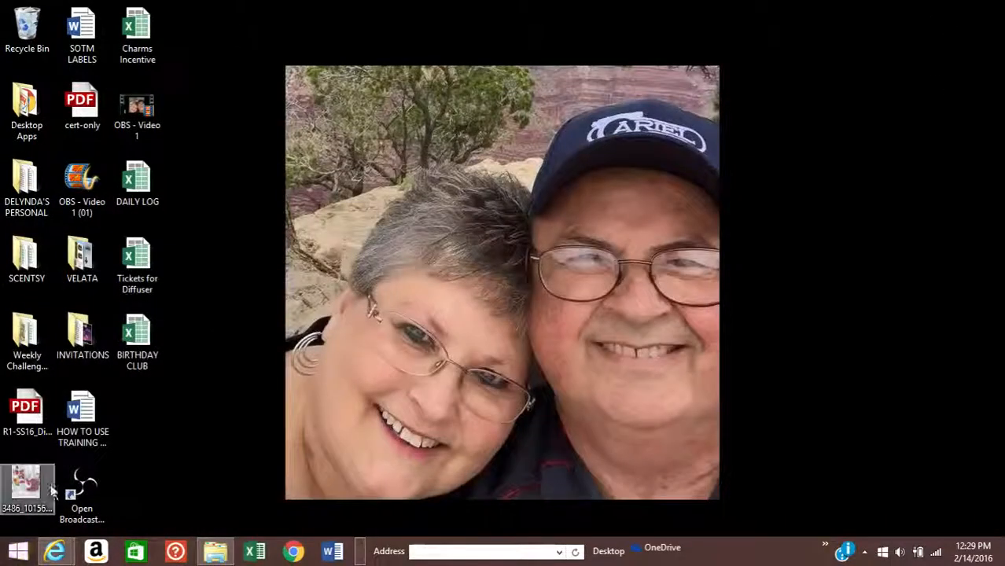
double_click(76, 491)
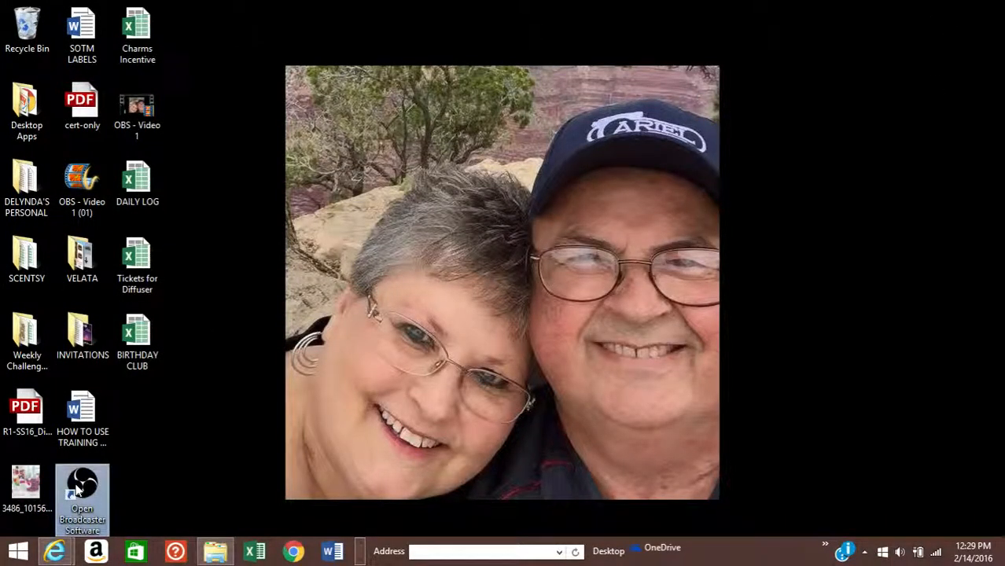